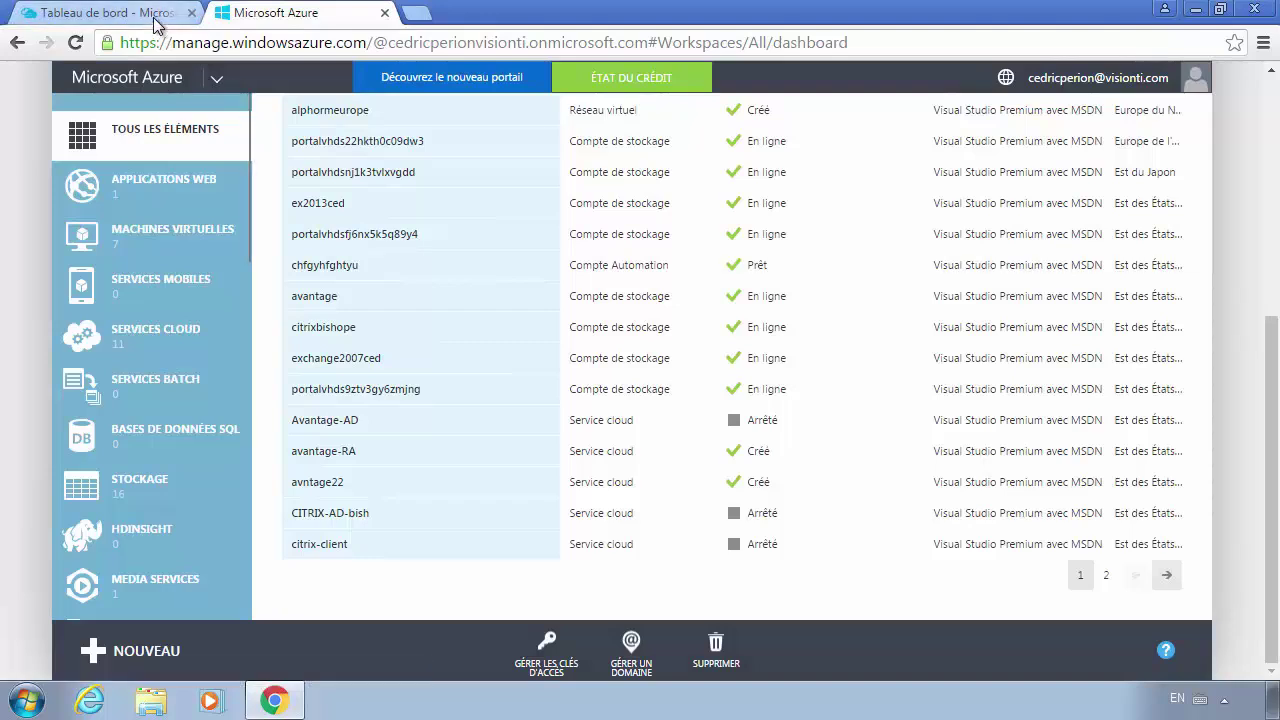
Read the RemoteApp availability notice in the new Azure portal, including its reference to the classic portal
{"action": "left_click", "coordinate": [150, 14]}
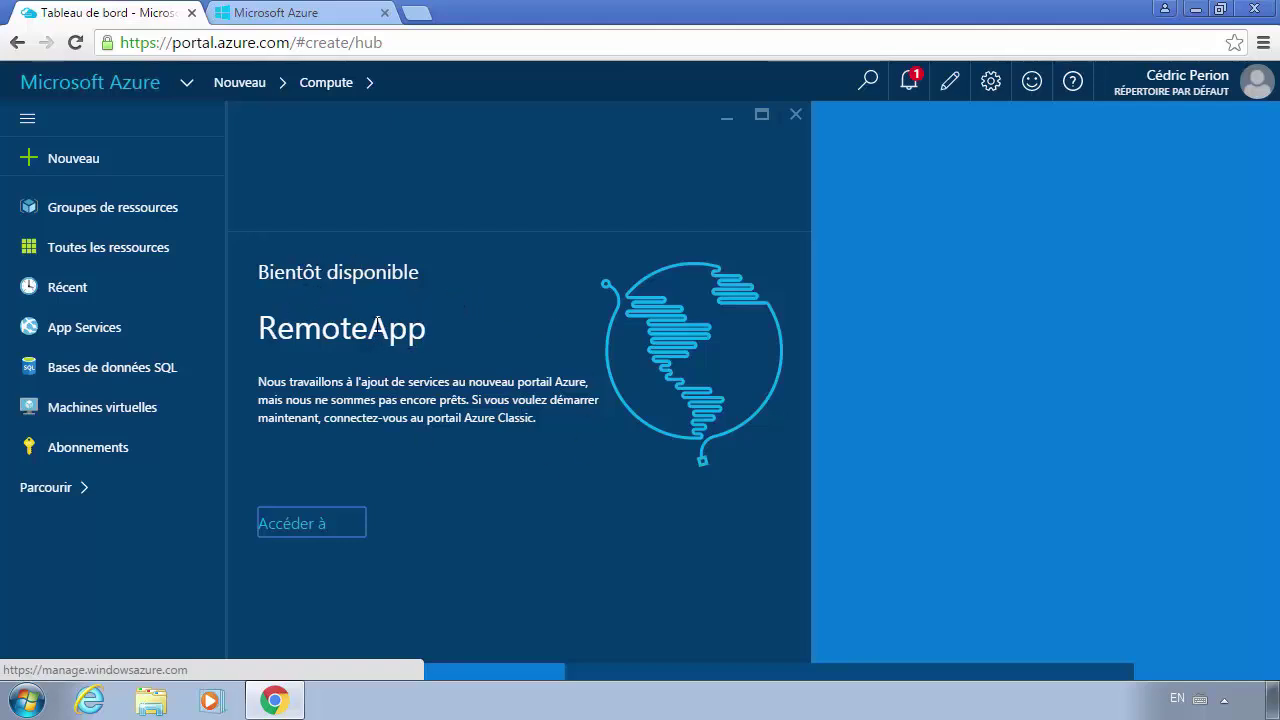
{"action": "left_click_drag", "start_coordinate": [270, 272], "coordinate": [419, 272]}
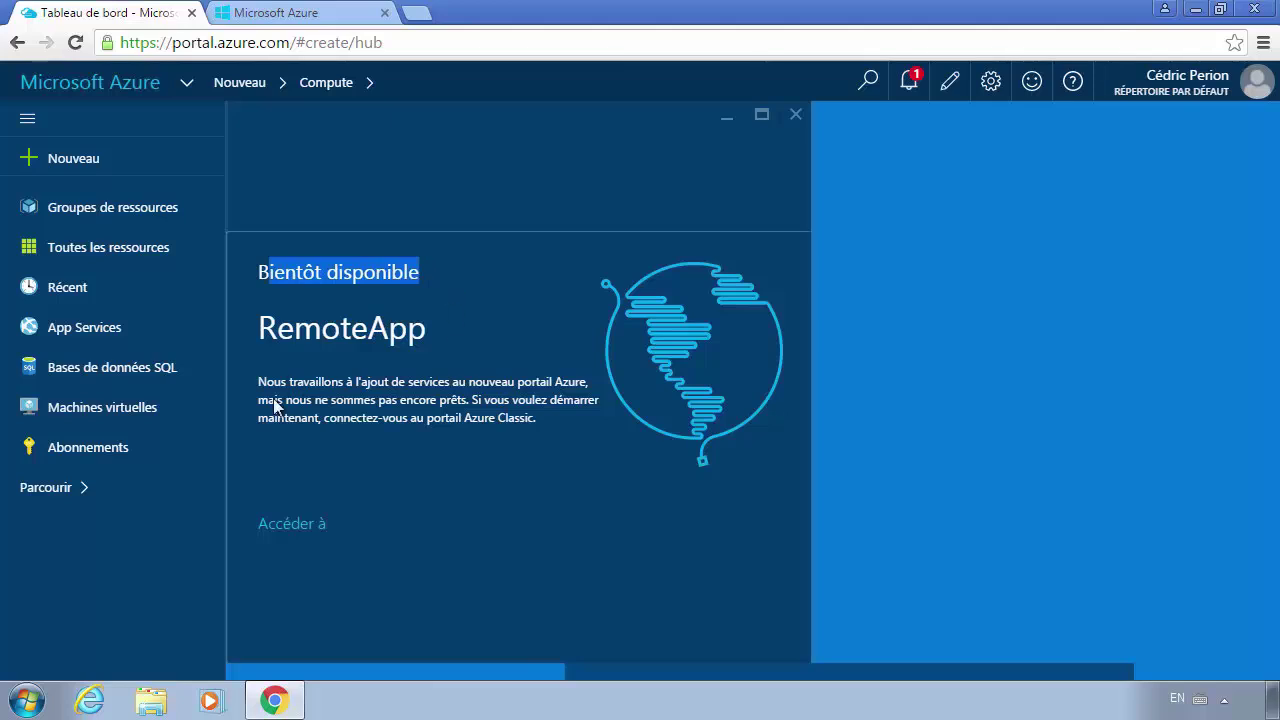
{"action": "left_click_drag", "start_coordinate": [296, 381], "coordinate": [460, 383]}
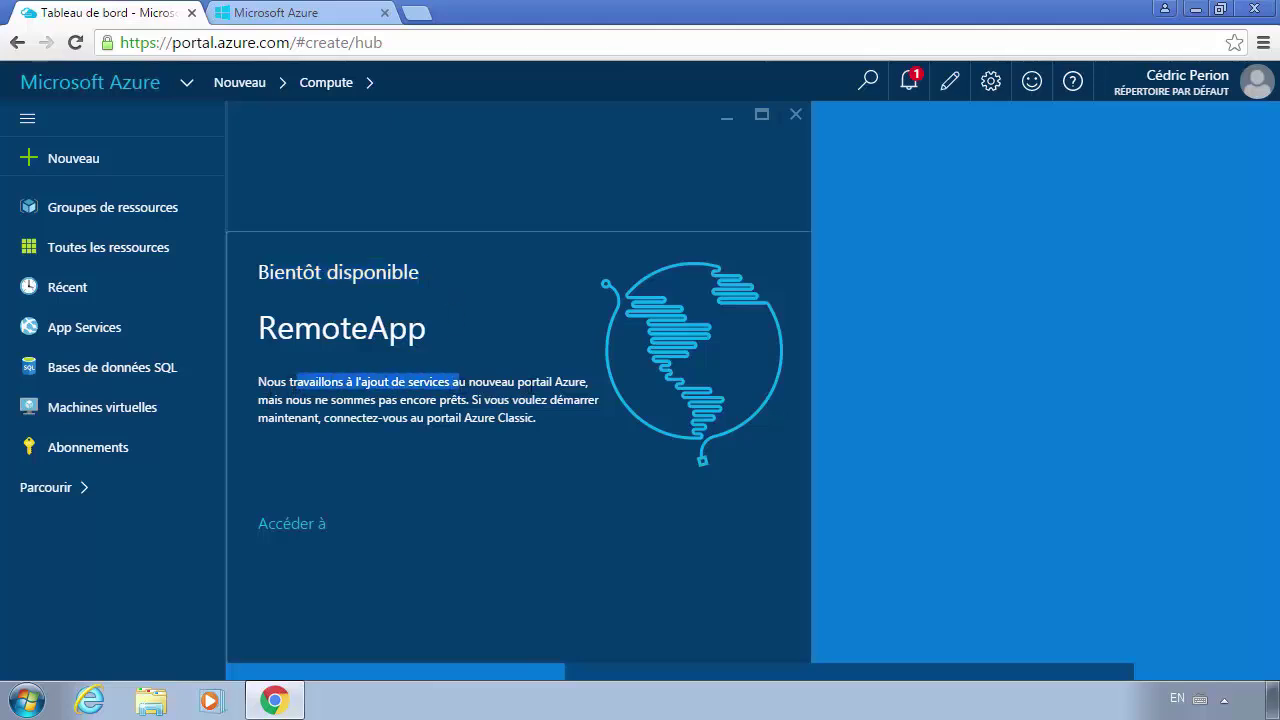
{"action": "left_click", "coordinate": [570, 385]}
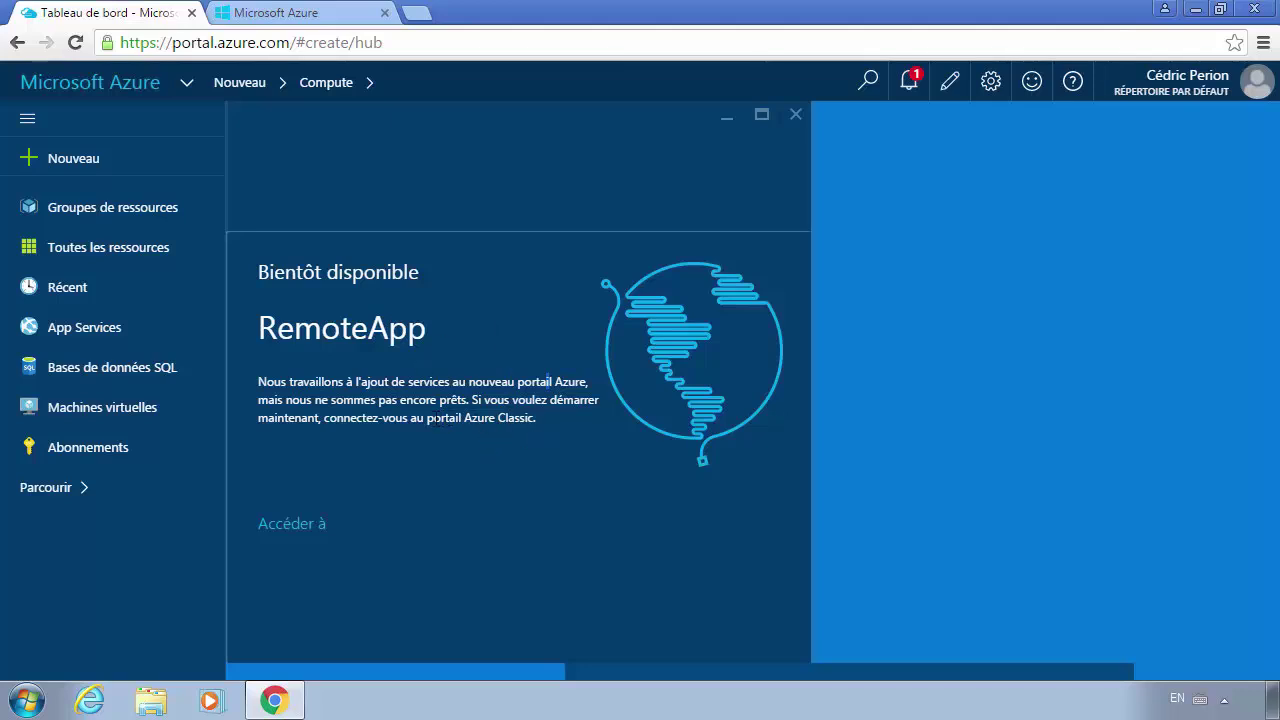
{"action": "left_click_drag", "start_coordinate": [432, 418], "coordinate": [533, 420]}
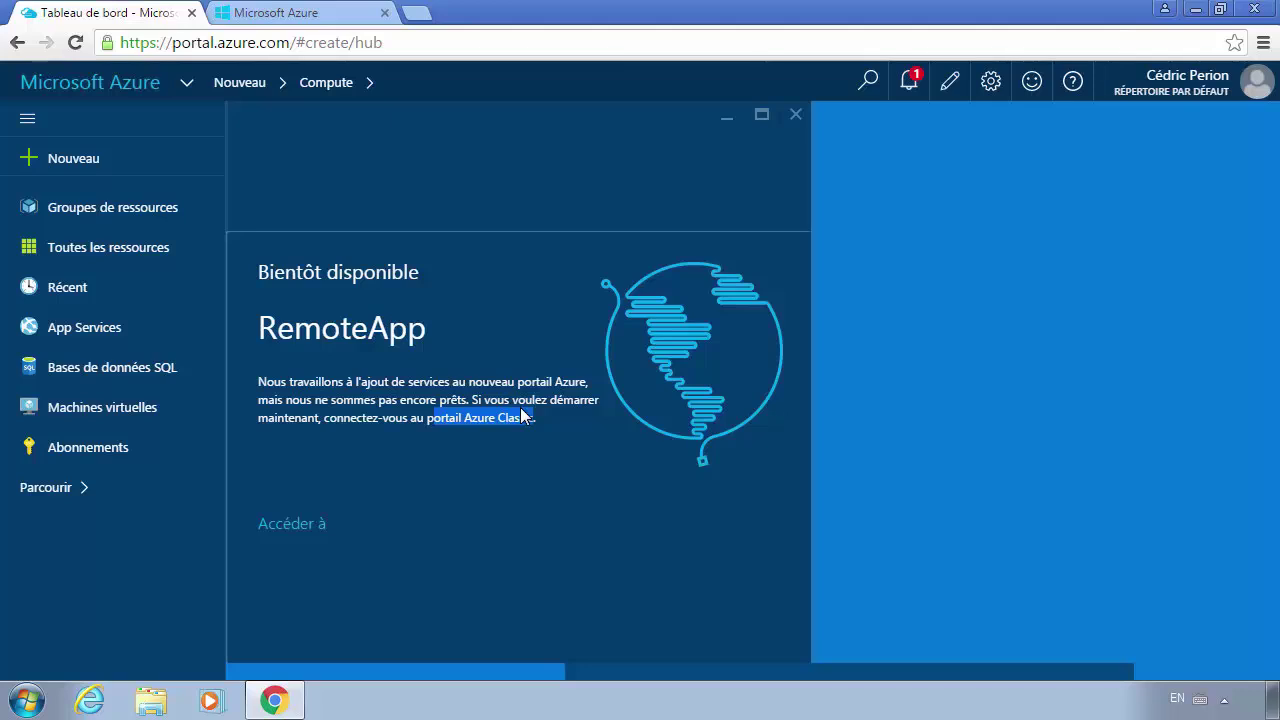
Open the RemoteApp section in the classic Azure portal and dismiss the antivirus notification
{"action": "left_click", "coordinate": [292, 20]}
{"action": "left_click", "coordinate": [462, 240]}
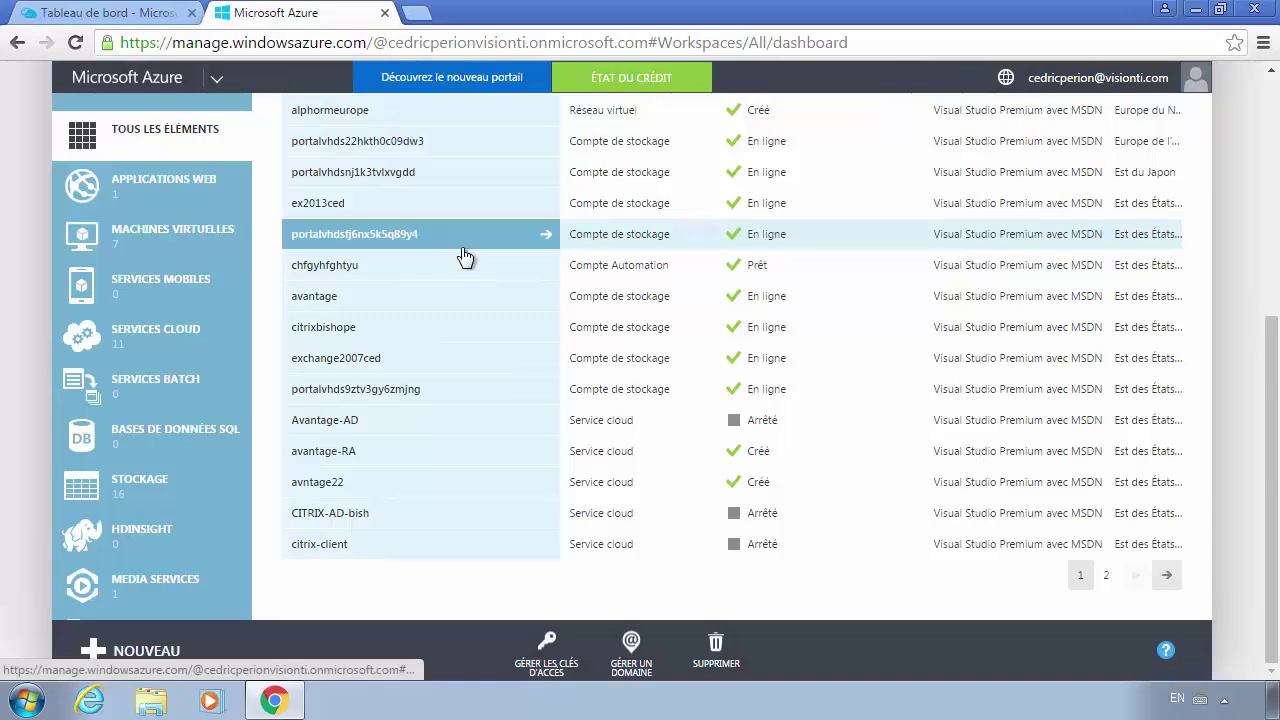
{"action": "left_click", "coordinate": [495, 266]}
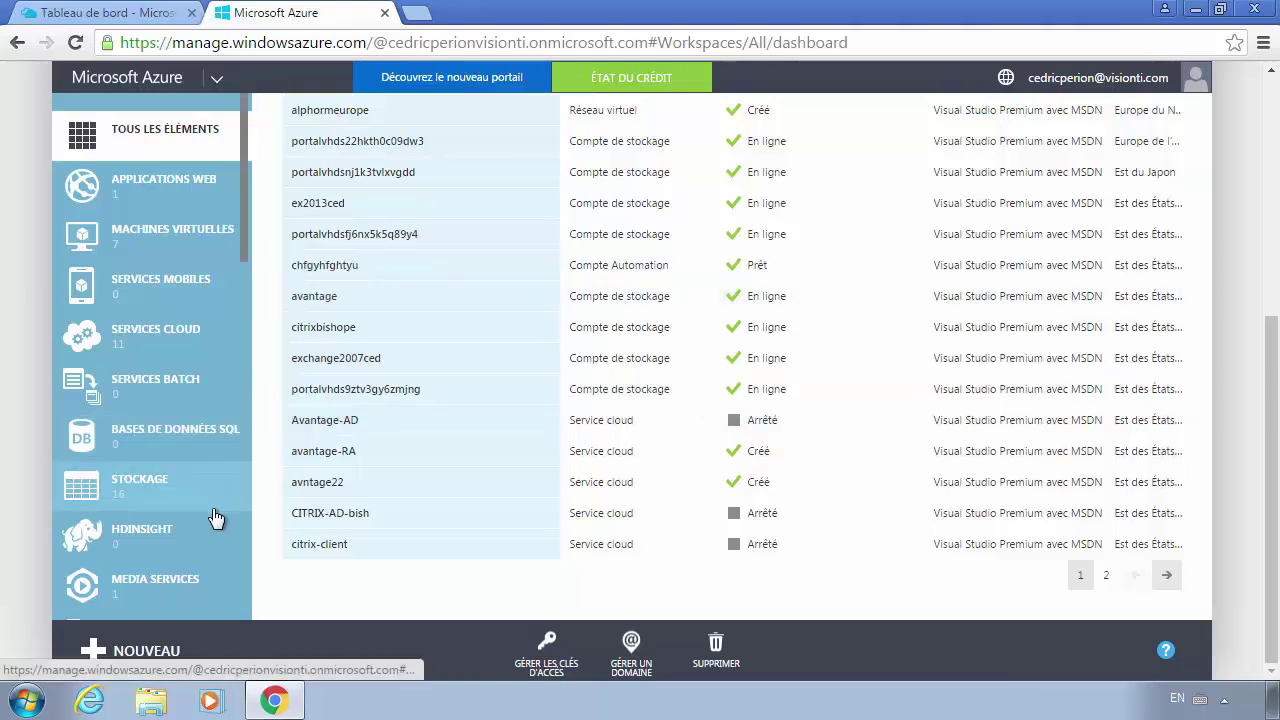
{"action": "scroll", "coordinate": [215, 518], "scroll_direction": "down", "scroll_amount": 5}
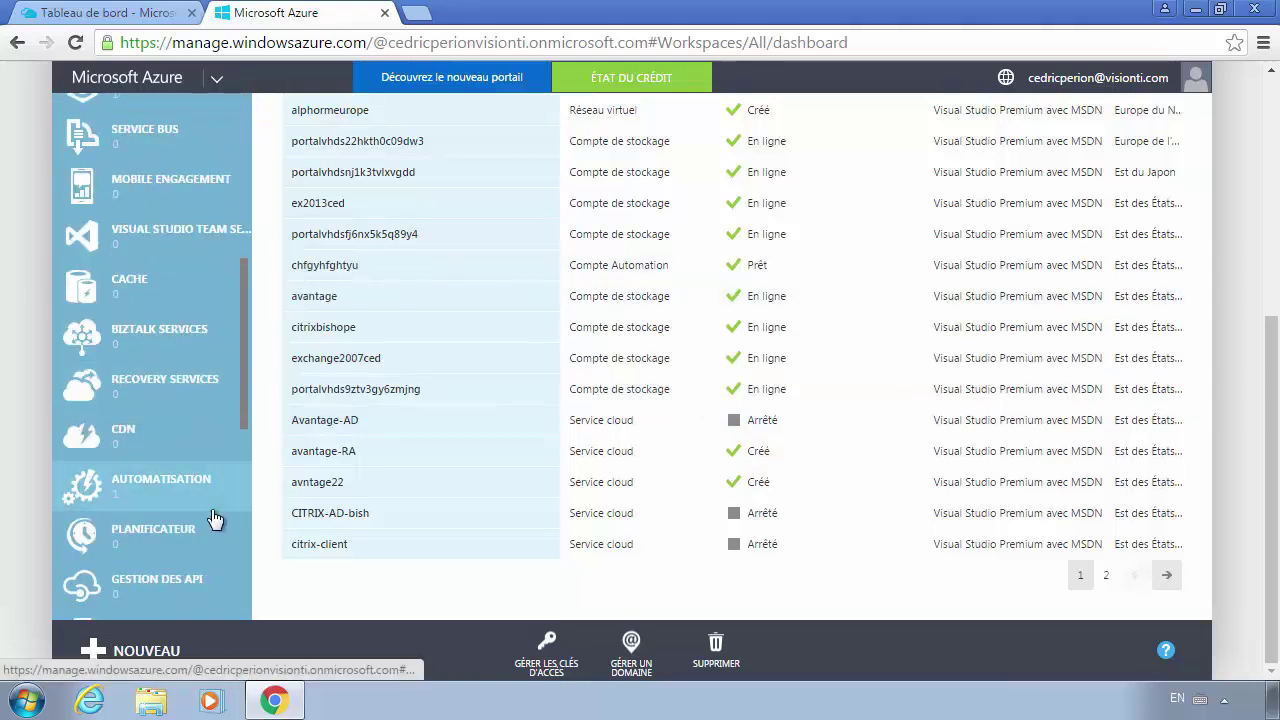
{"action": "scroll", "coordinate": [214, 516], "scroll_direction": "down", "scroll_amount": 4}
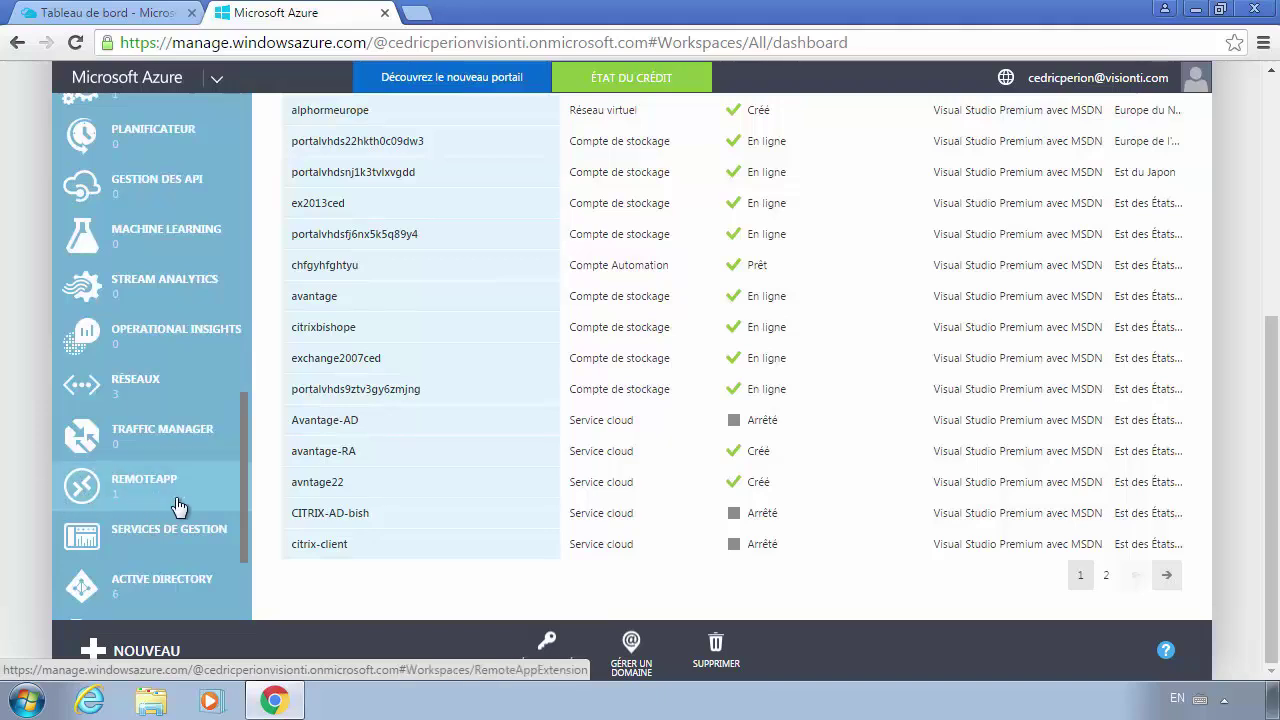
{"action": "left_click", "coordinate": [176, 505]}
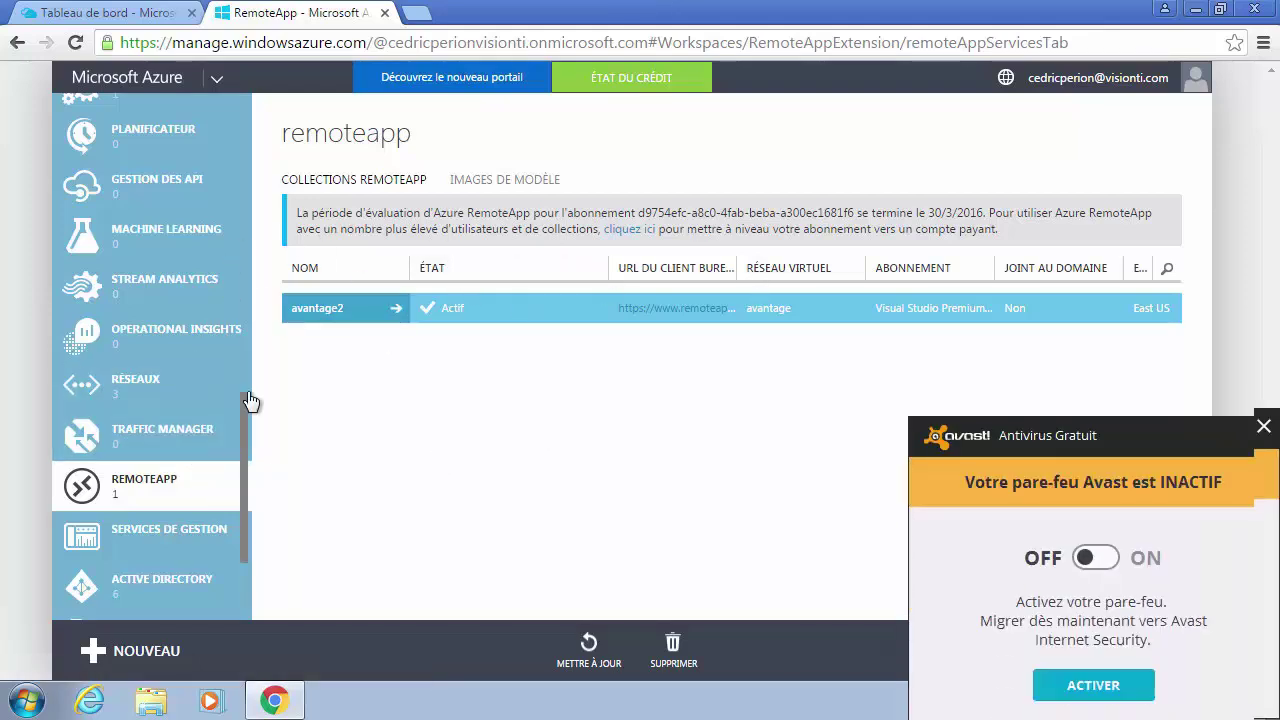
{"action": "left_click", "coordinate": [1263, 388]}
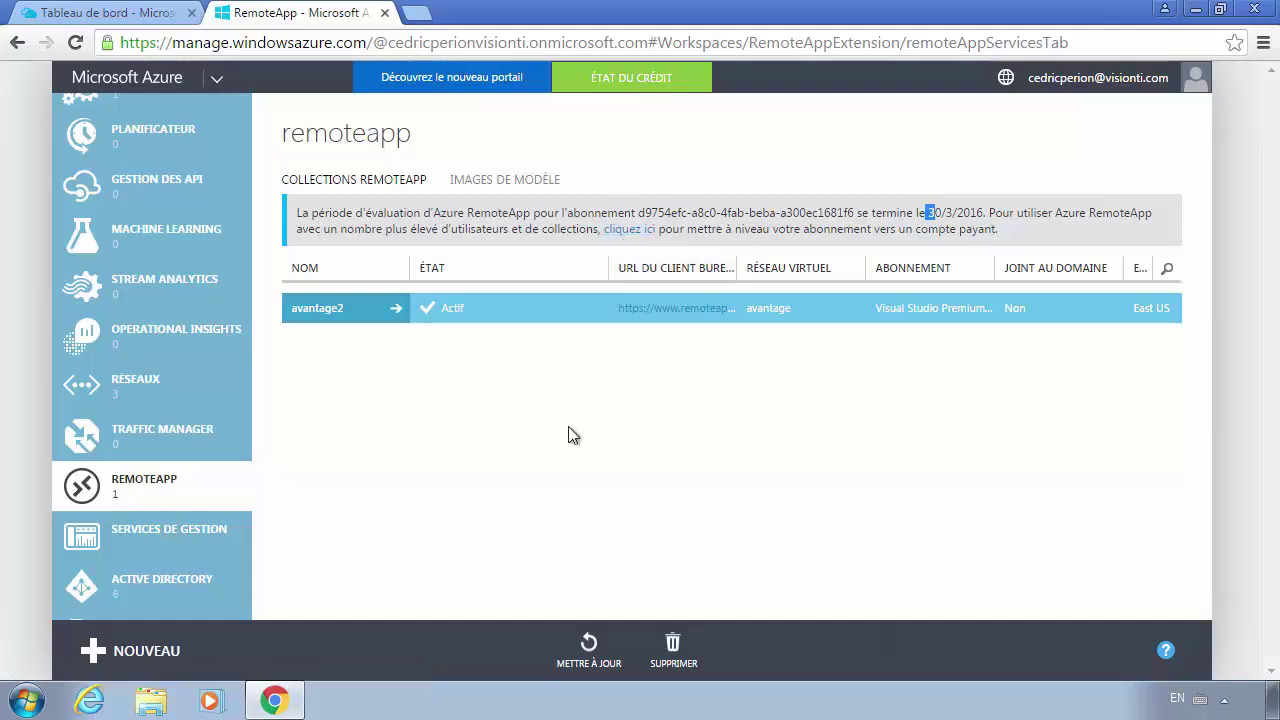
Look through the new-resource categories and view the RemoteApp creation options under App Services, closing the creation pane at the end
{"action": "left_click", "coordinate": [145, 651]}
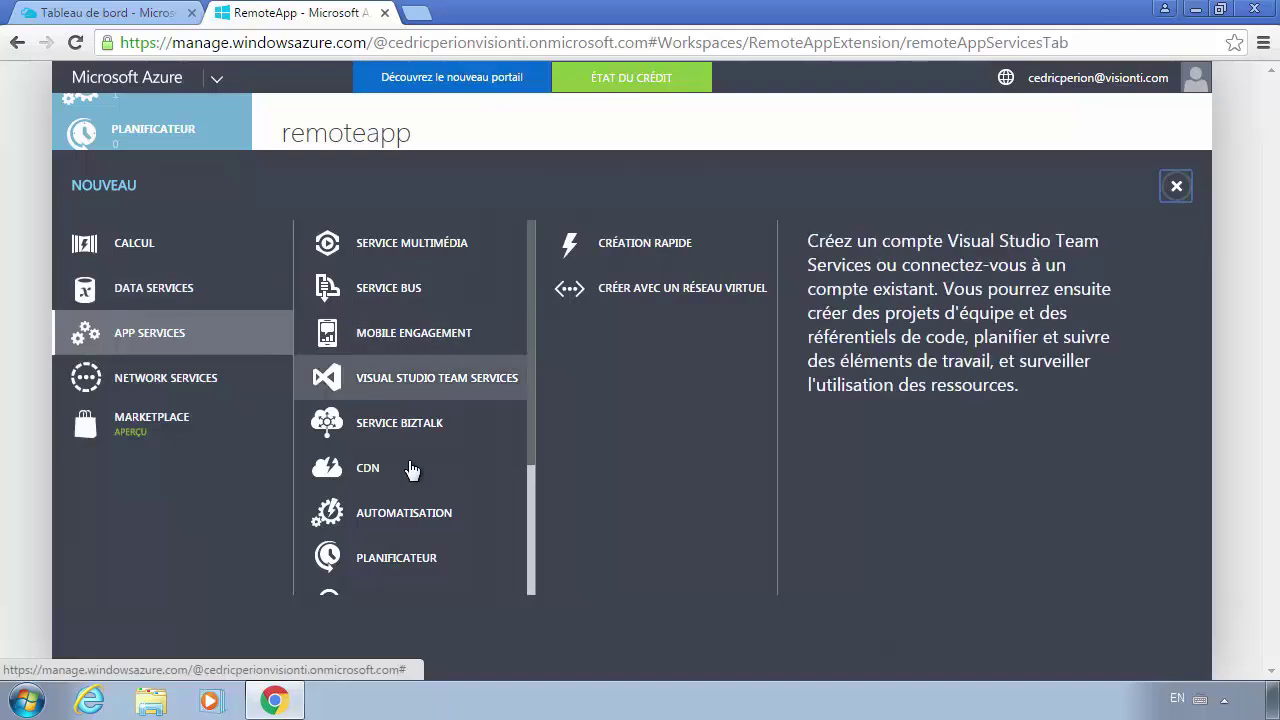
{"action": "scroll", "coordinate": [405, 440], "scroll_direction": "down", "scroll_amount": 3}
{"action": "left_click", "coordinate": [140, 255]}
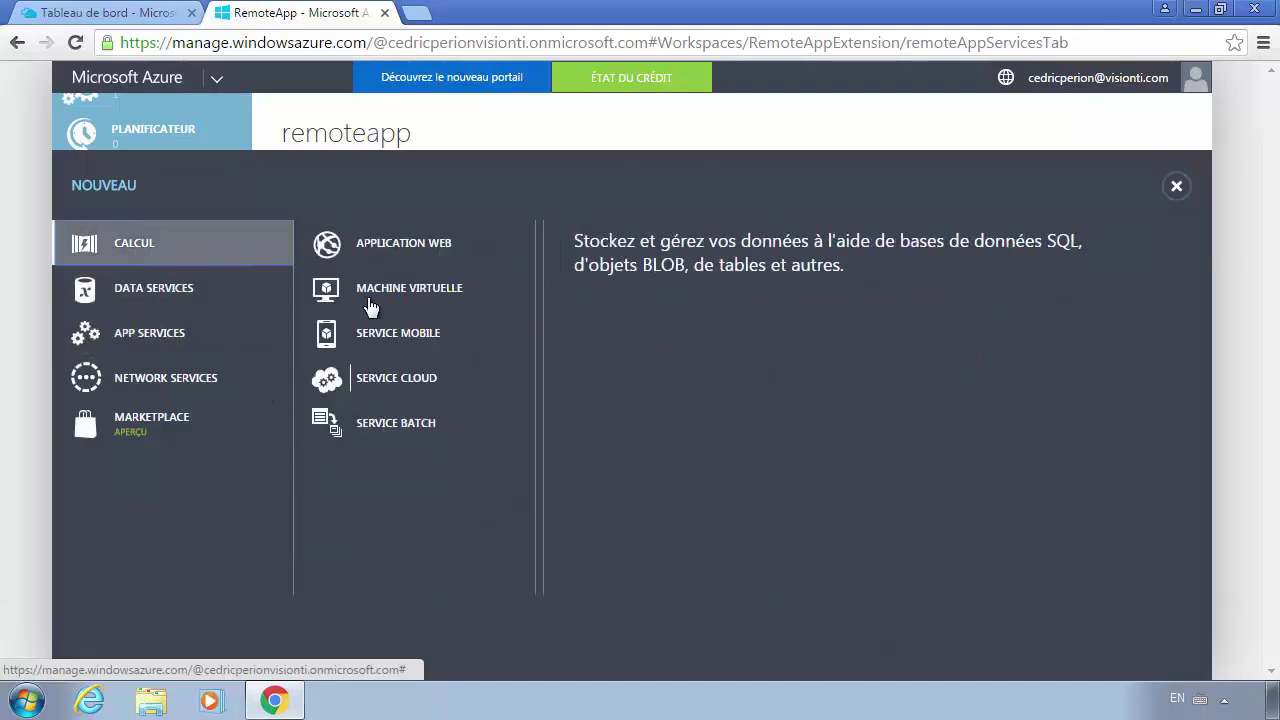
{"action": "left_click", "coordinate": [192, 297]}
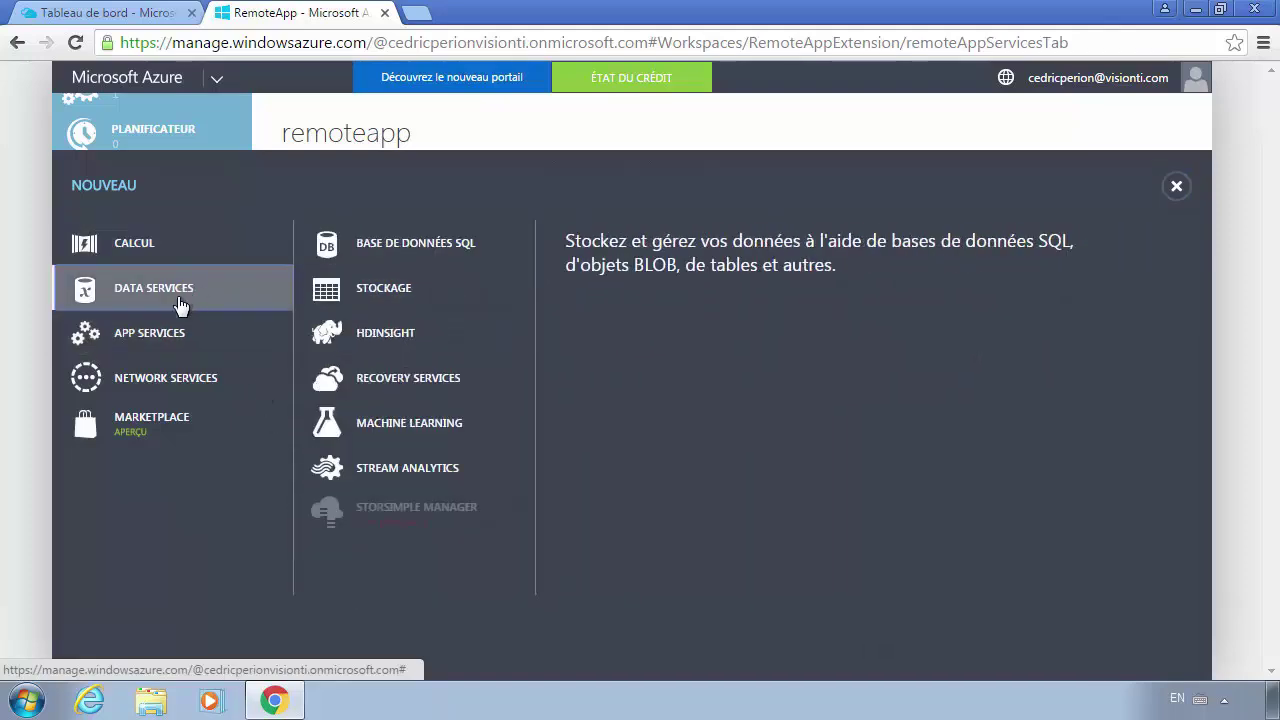
{"action": "left_click", "coordinate": [166, 334]}
{"action": "scroll", "coordinate": [449, 337], "scroll_direction": "down", "scroll_amount": 2}
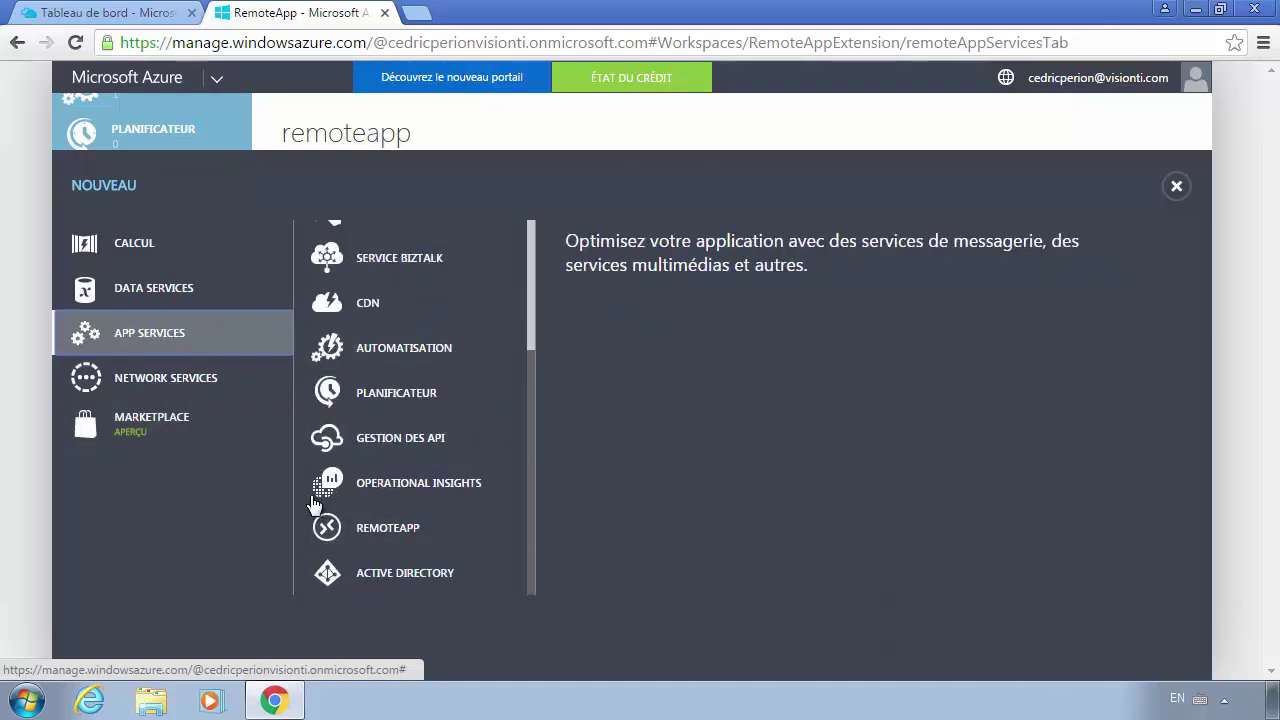
{"action": "left_click", "coordinate": [385, 538]}
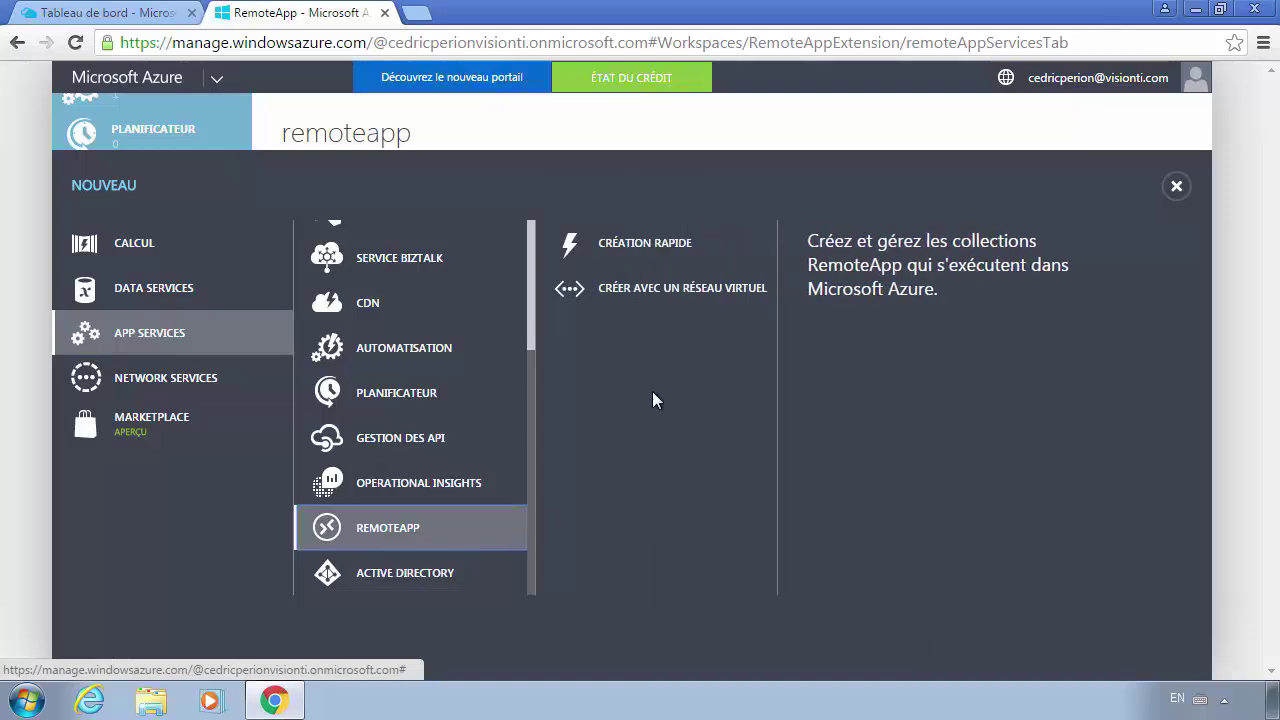
{"action": "left_click", "coordinate": [674, 309]}
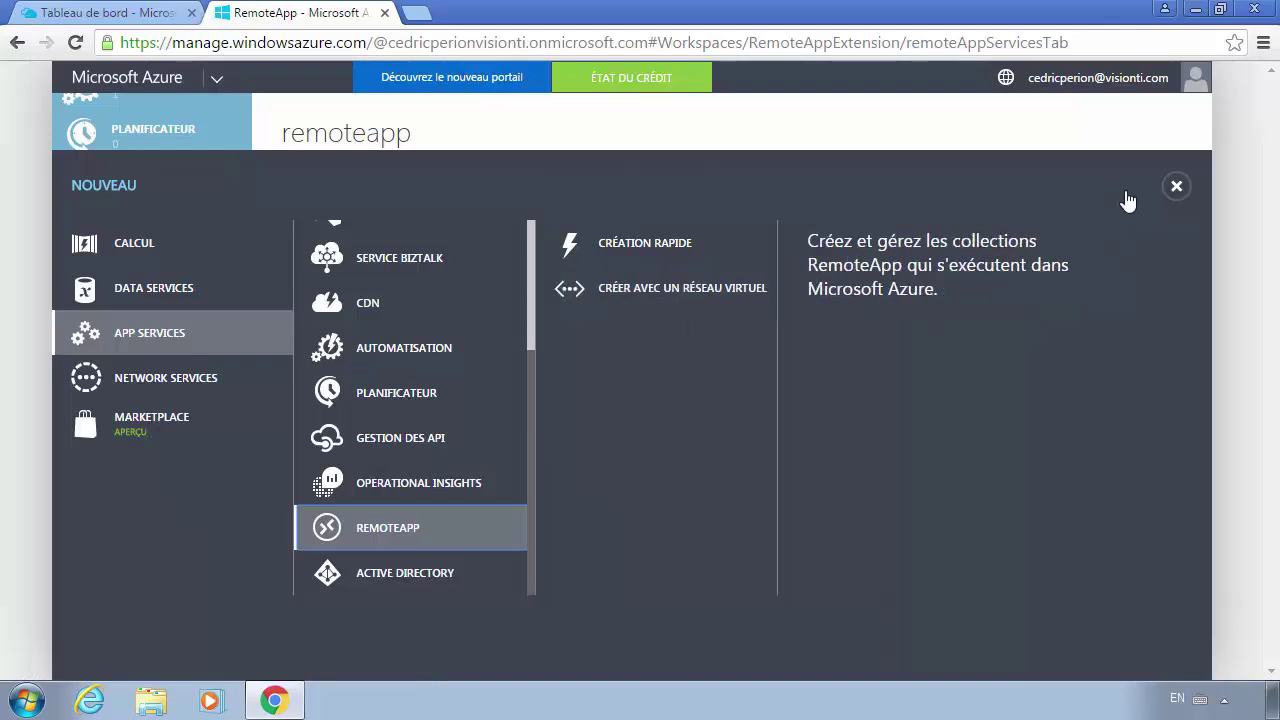
{"action": "left_click", "coordinate": [1176, 185]}
Open the CitrixNetwork virtual network and view the resources on its dashboard
{"action": "left_click", "coordinate": [155, 396]}
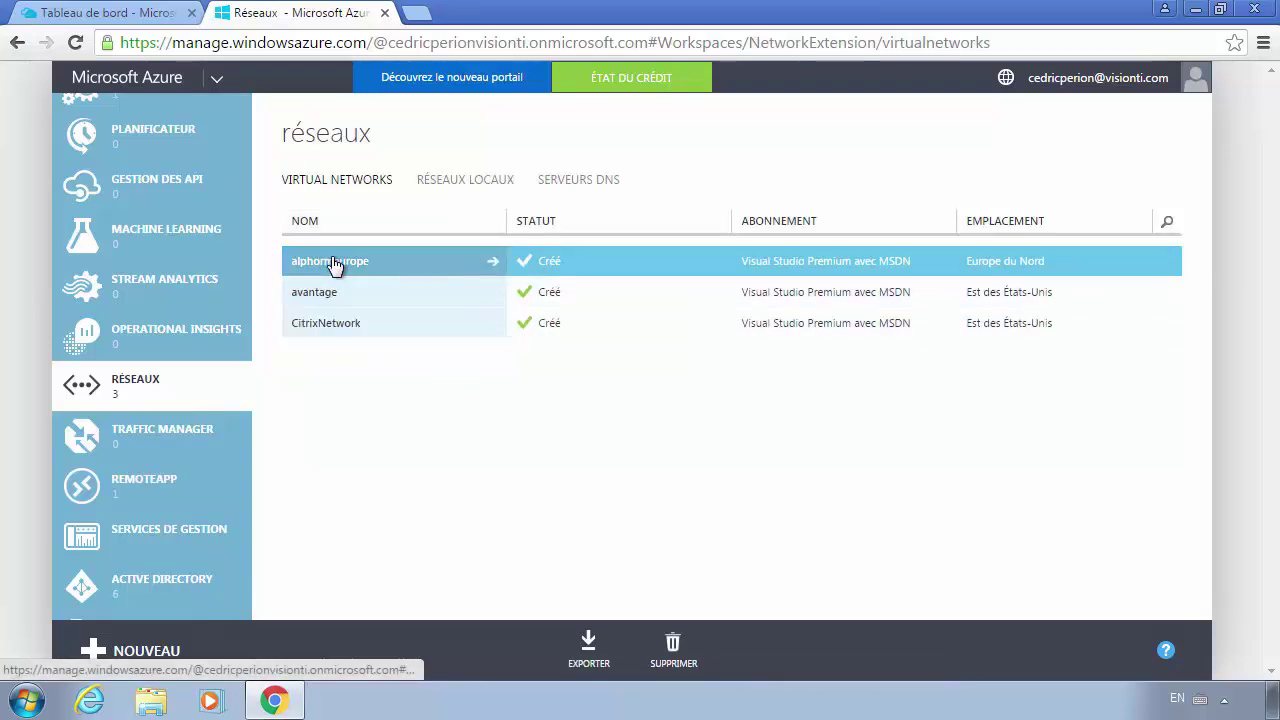
{"action": "left_click", "coordinate": [336, 332]}
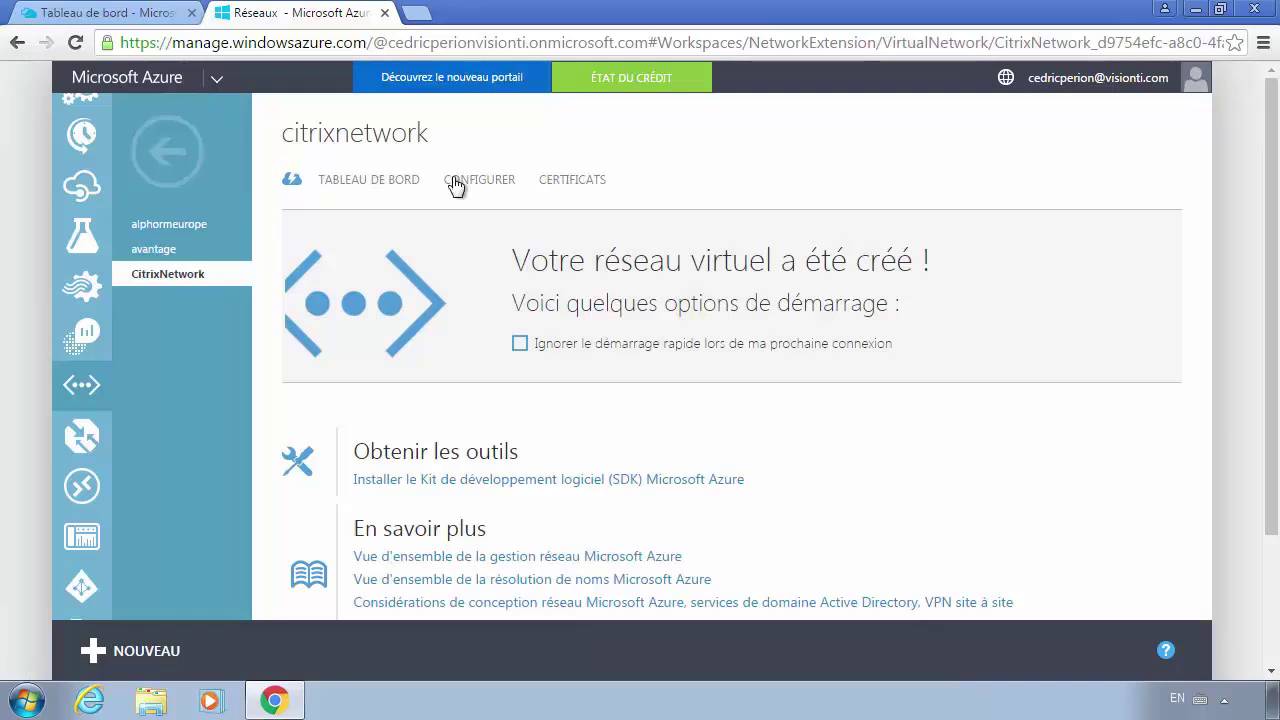
{"action": "left_click", "coordinate": [404, 189]}
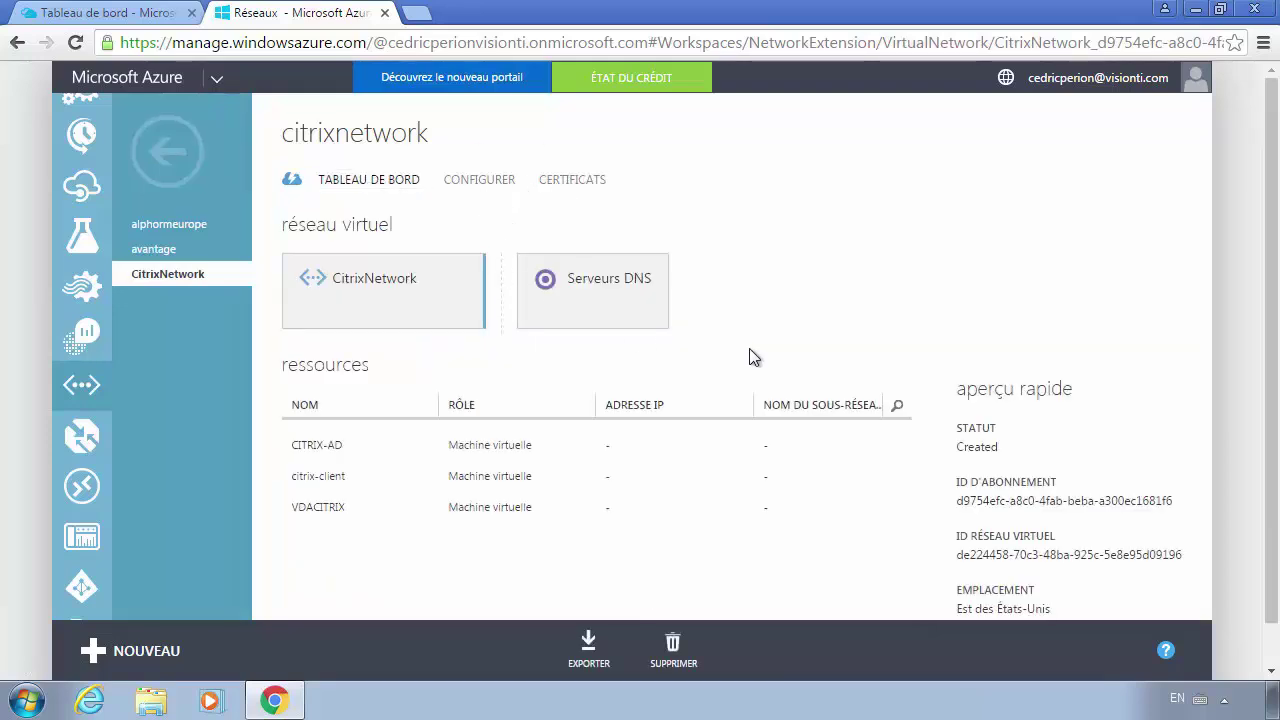
{"action": "scroll", "coordinate": [754, 357], "scroll_direction": "down", "scroll_amount": 1}
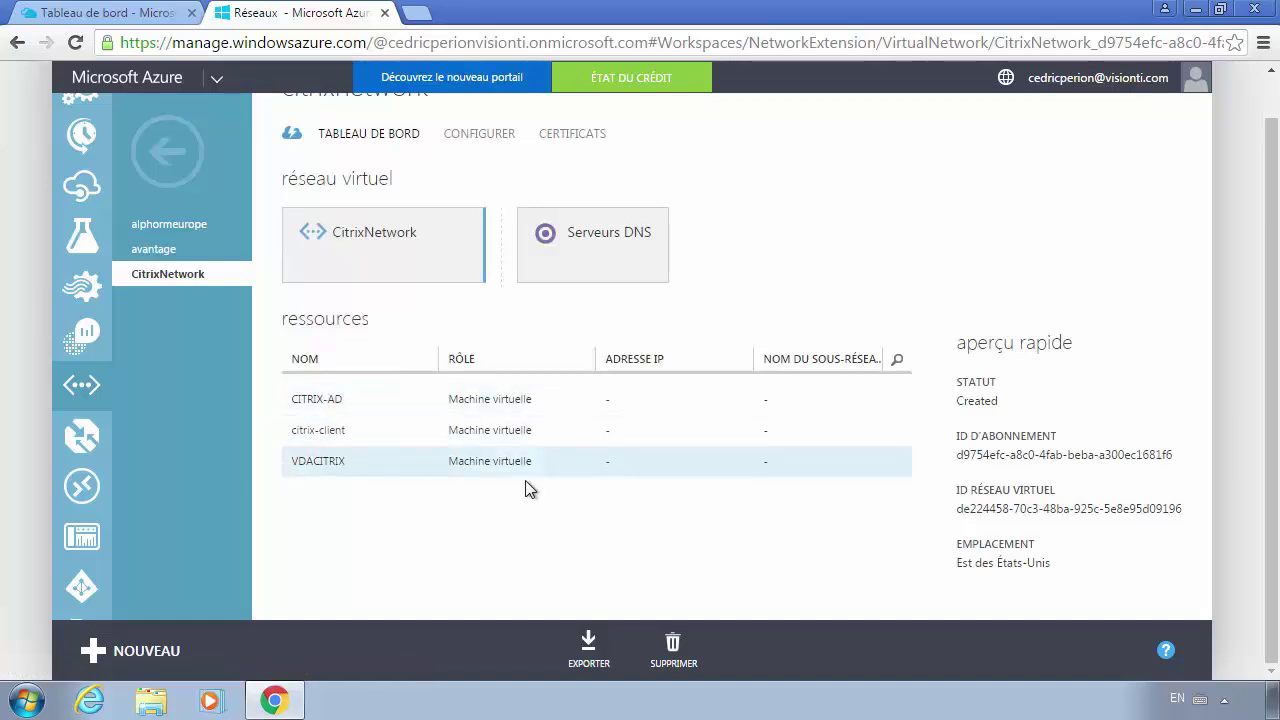
Review CitrixNetwork's DNS server and address space configuration, and return to the list of virtual networks
{"action": "left_click", "coordinate": [488, 140]}
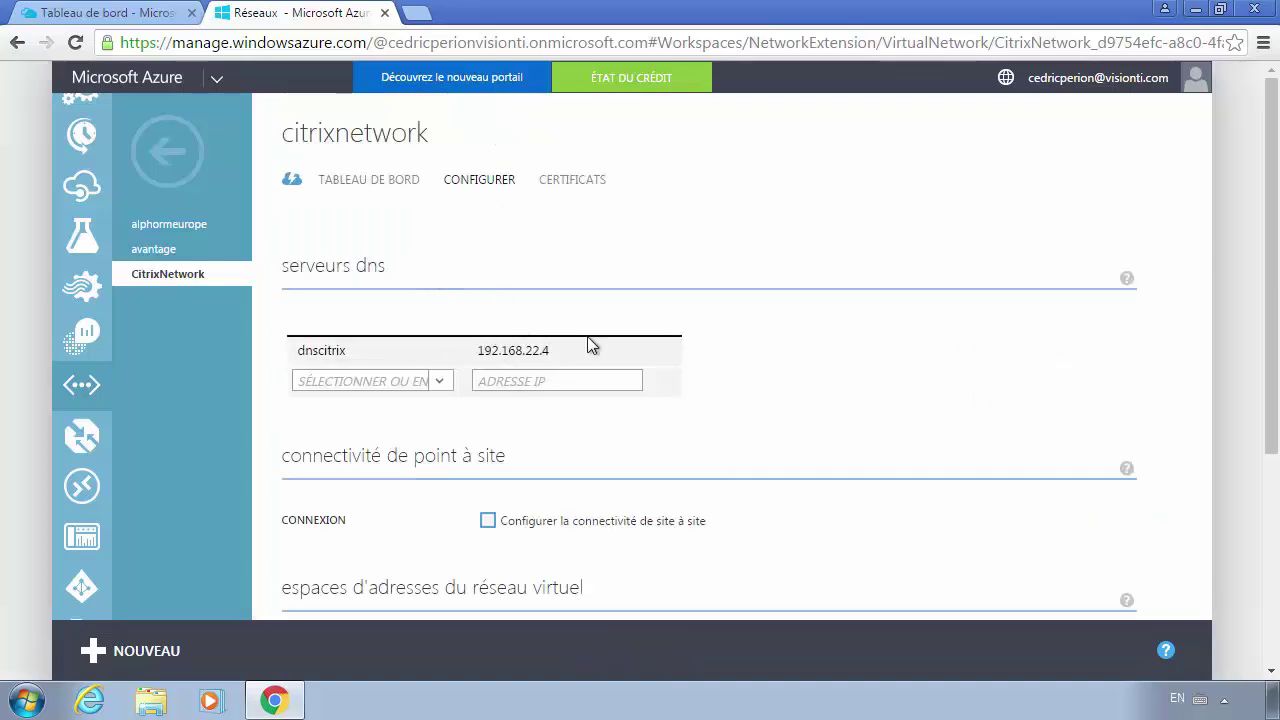
{"action": "scroll", "coordinate": [586, 343], "scroll_direction": "down", "scroll_amount": 2}
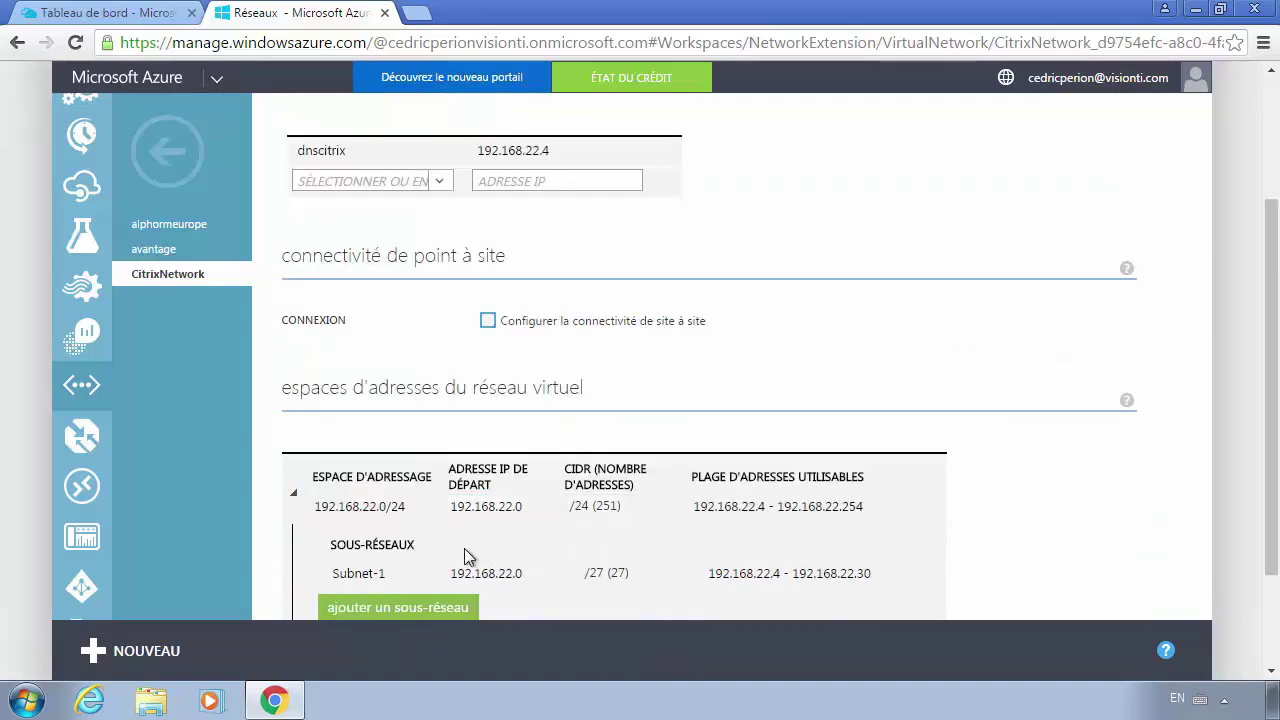
{"action": "left_click", "coordinate": [479, 514]}
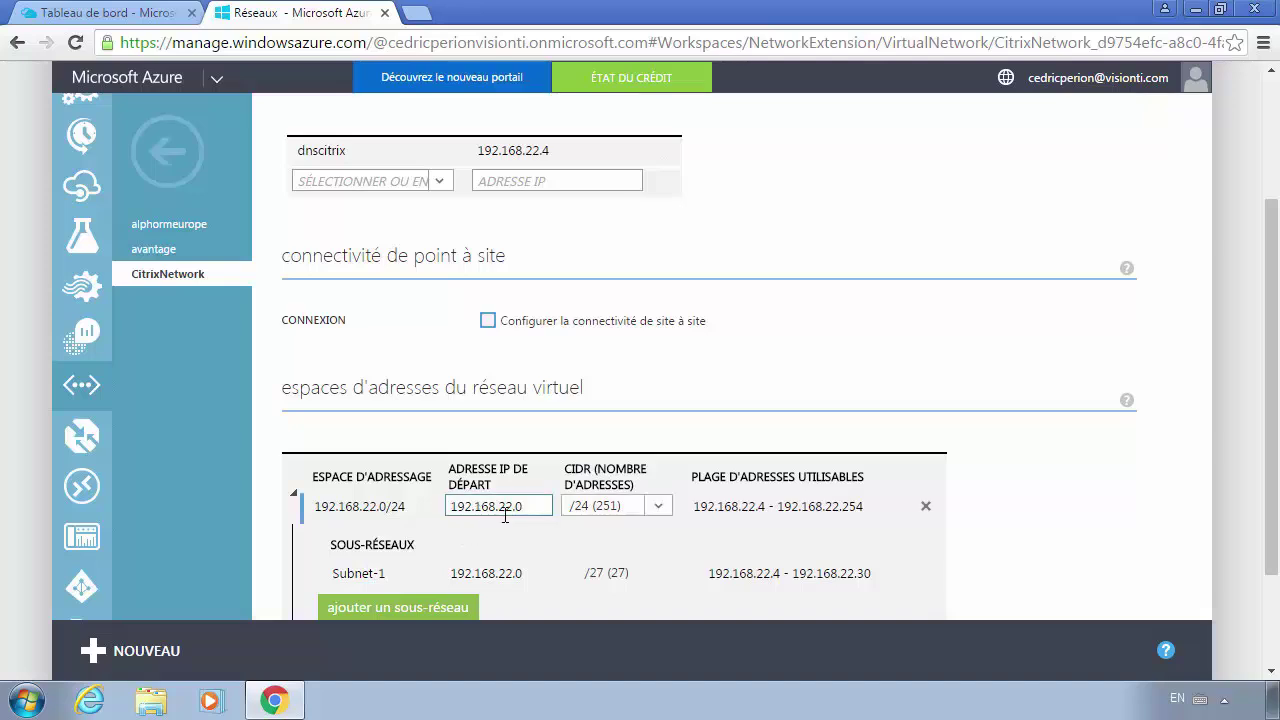
{"action": "left_click", "coordinate": [357, 348]}
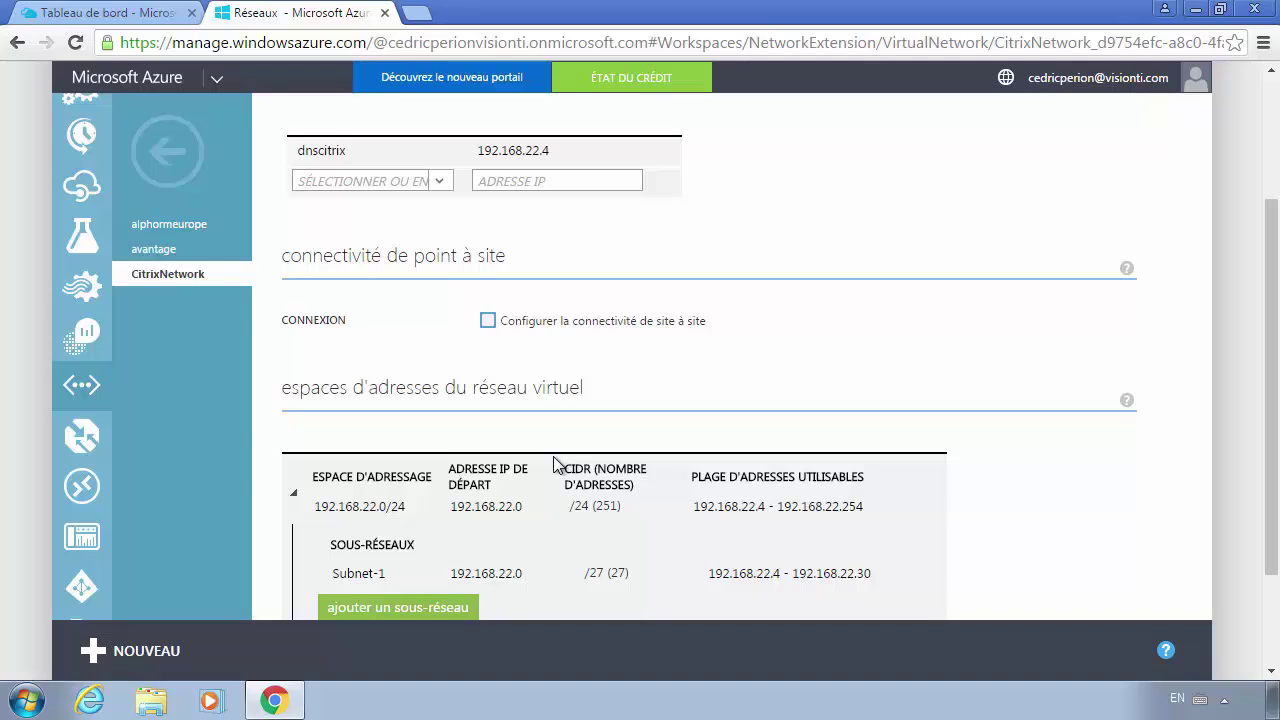
{"action": "left_click", "coordinate": [167, 150]}
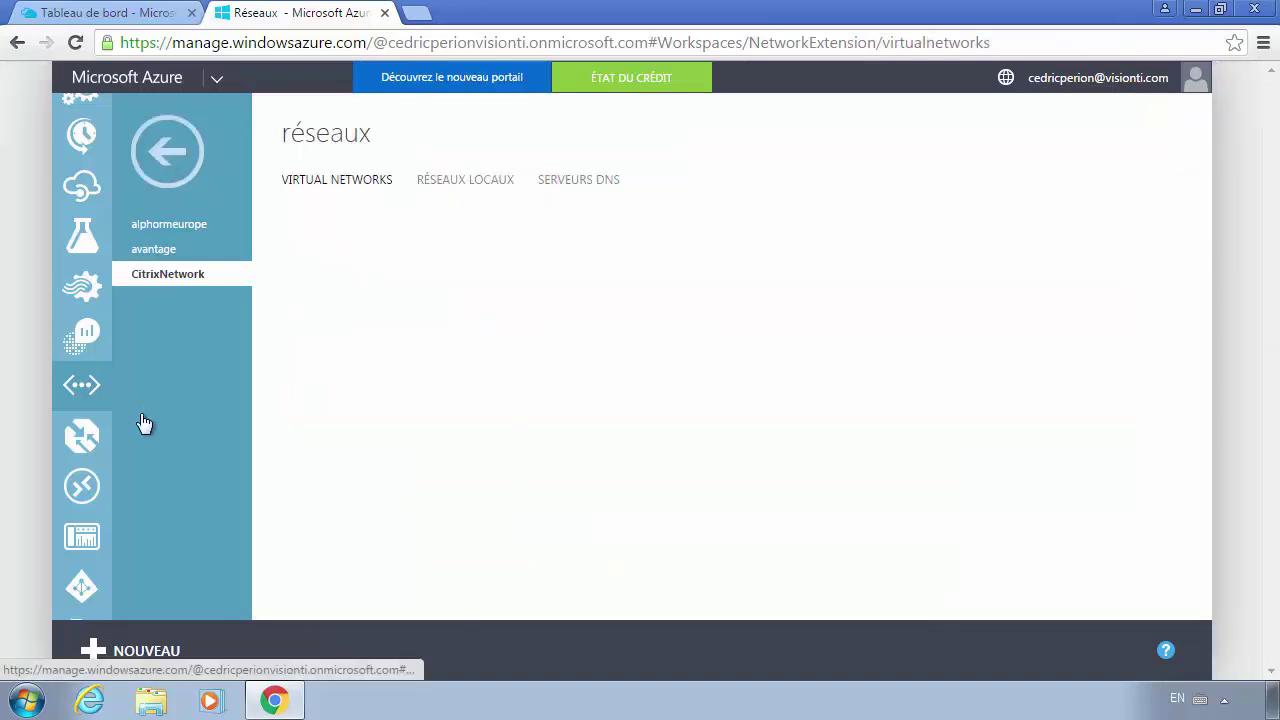
Start a new RemoteApp collection from App Services using the quick creation option
{"action": "left_click", "coordinate": [150, 650]}
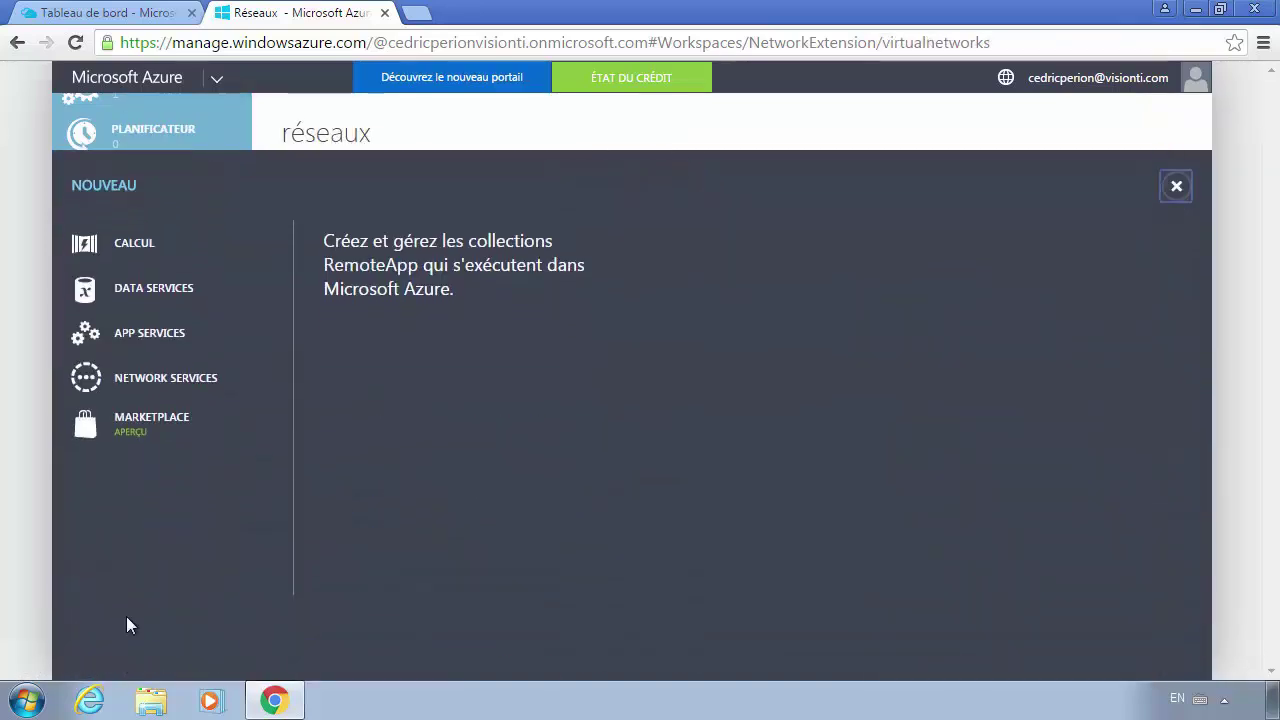
{"action": "left_click", "coordinate": [210, 376]}
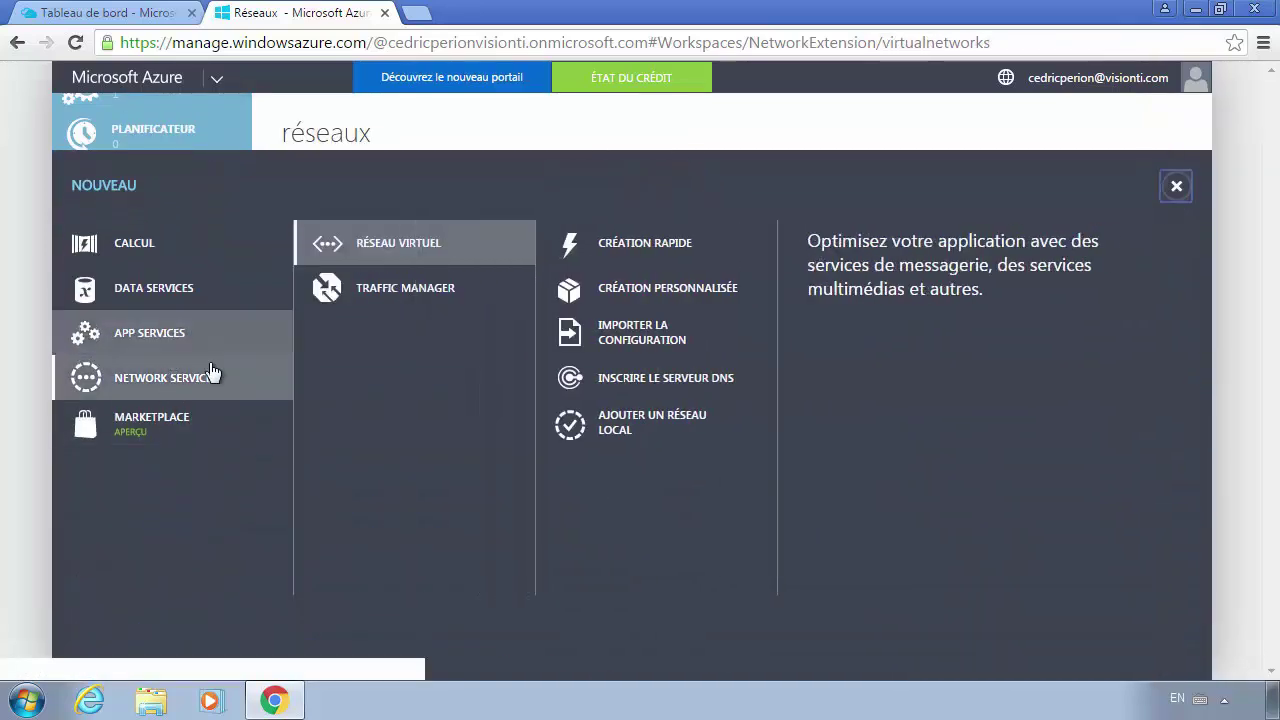
{"action": "left_click", "coordinate": [155, 342]}
{"action": "scroll", "coordinate": [390, 555], "scroll_direction": "down", "scroll_amount": 6}
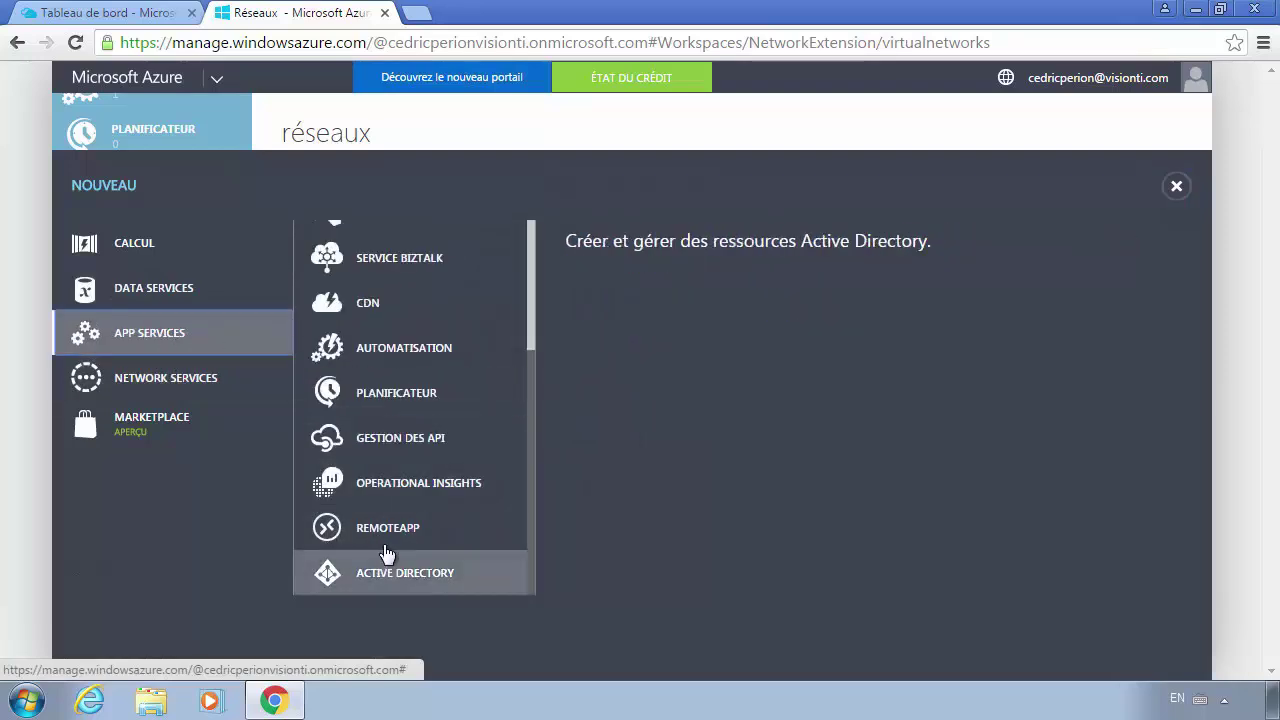
{"action": "left_click", "coordinate": [500, 527]}
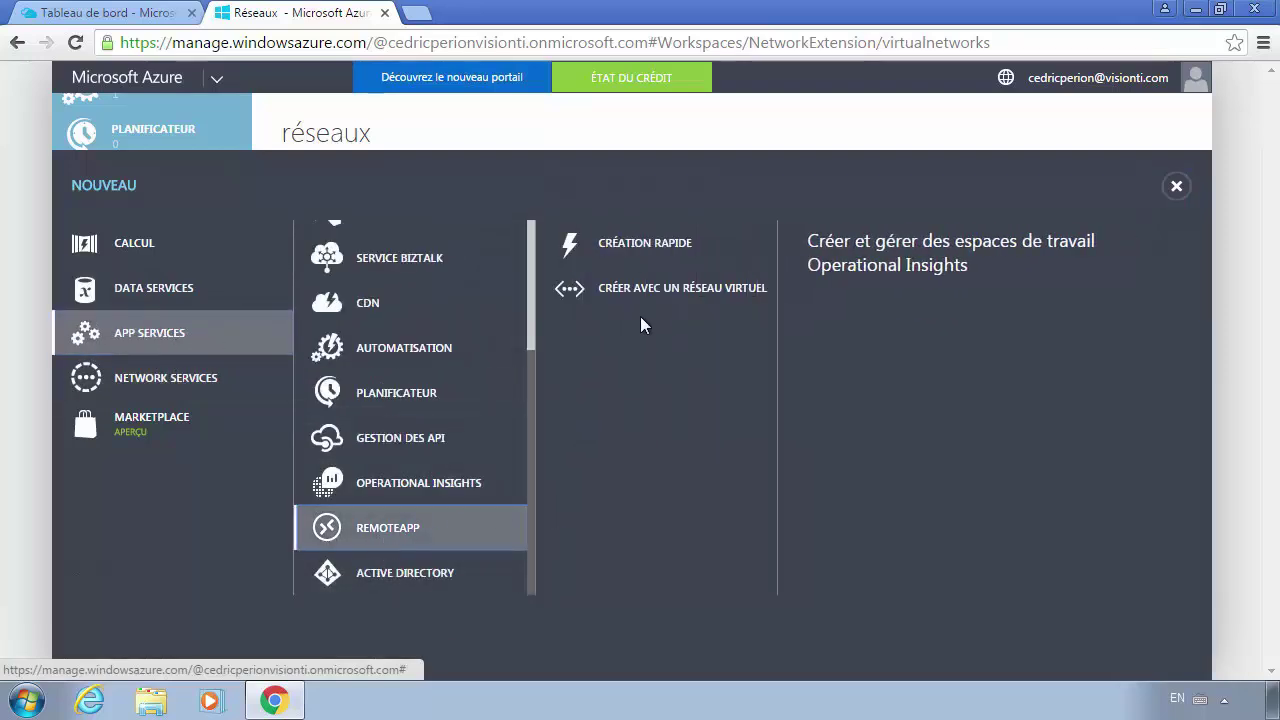
{"action": "left_click", "coordinate": [630, 250]}
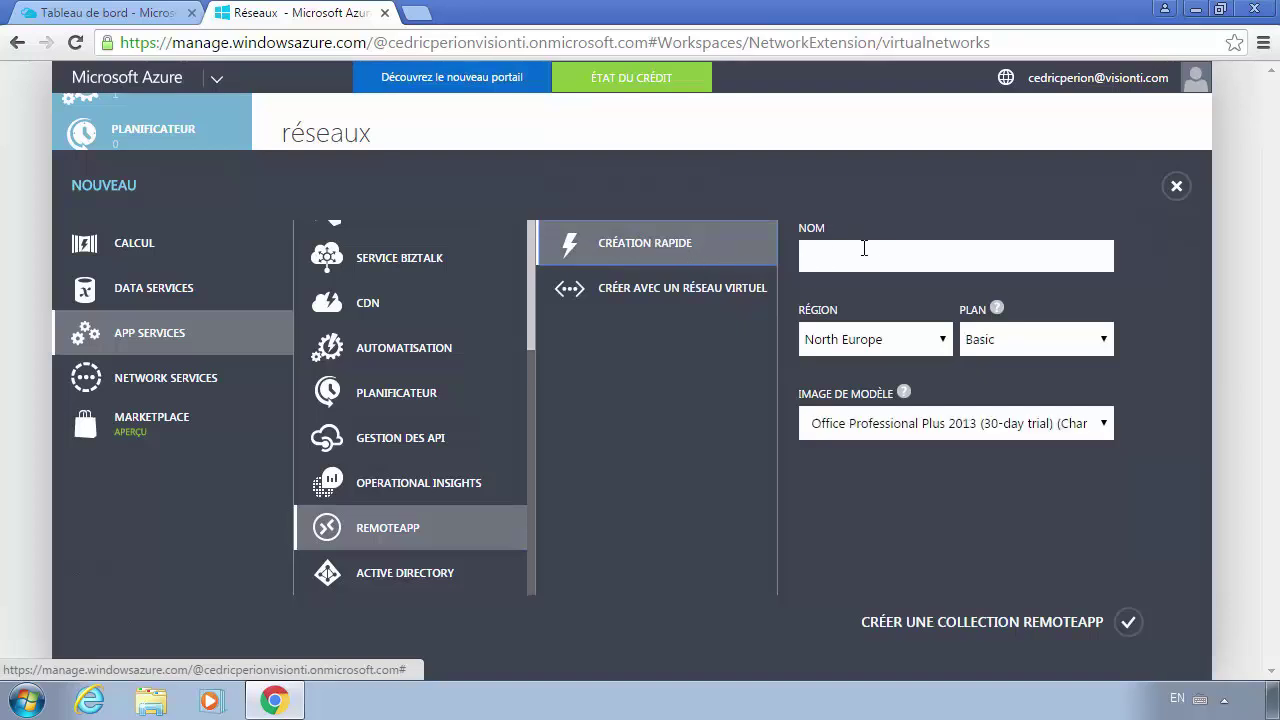
Name the RemoteApp collection alphormrapp and set its region to East US 2
{"action": "left_click", "coordinate": [892, 427]}
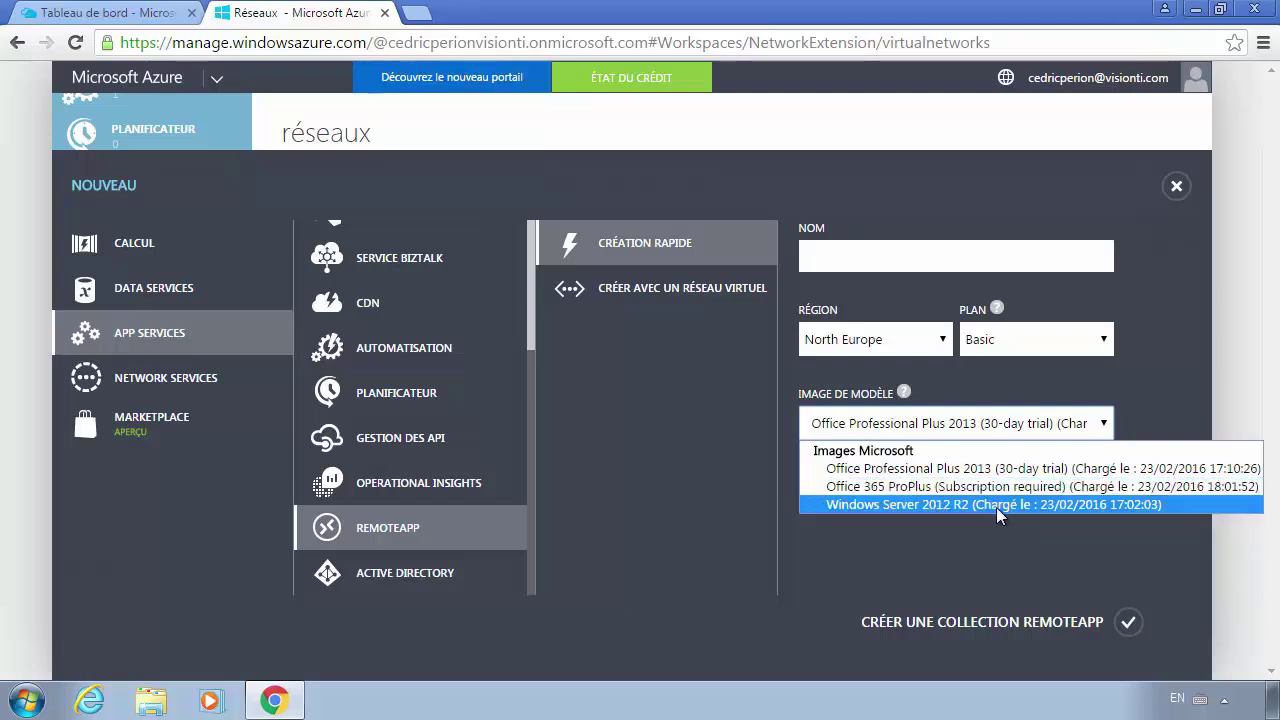
{"action": "left_click", "coordinate": [888, 256]}
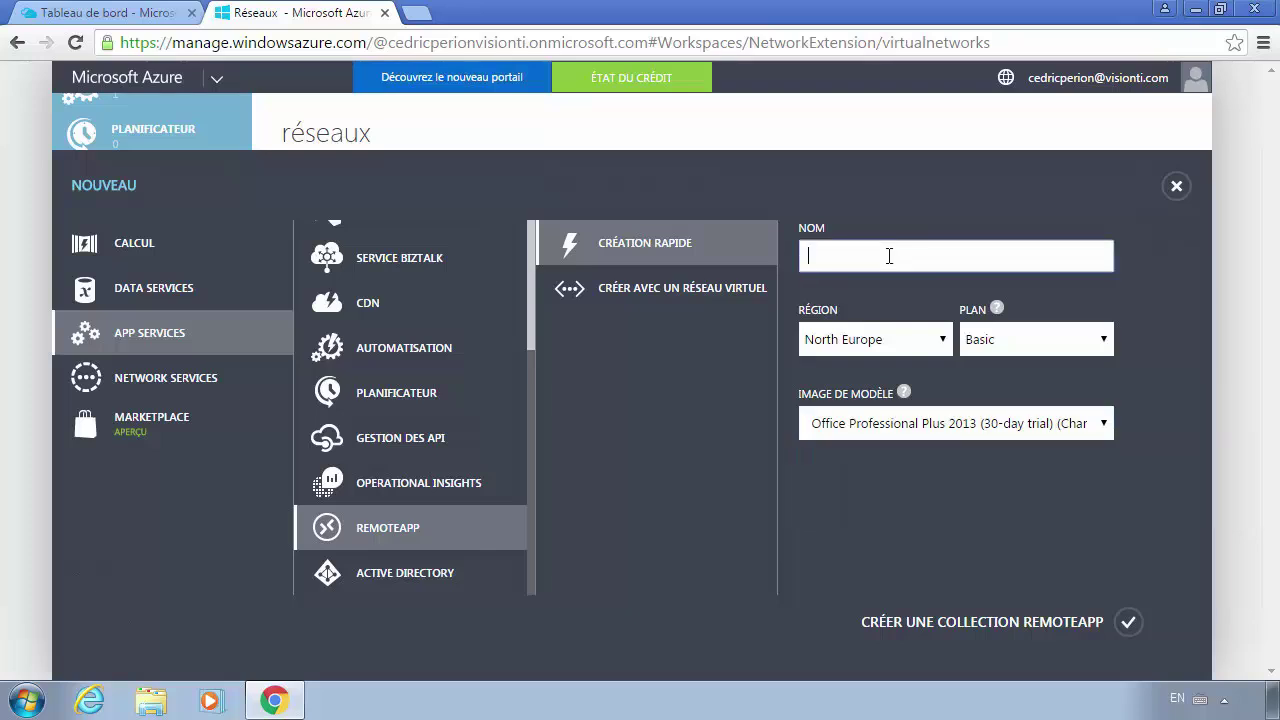
{"action": "type", "text": "alphormrapp"}
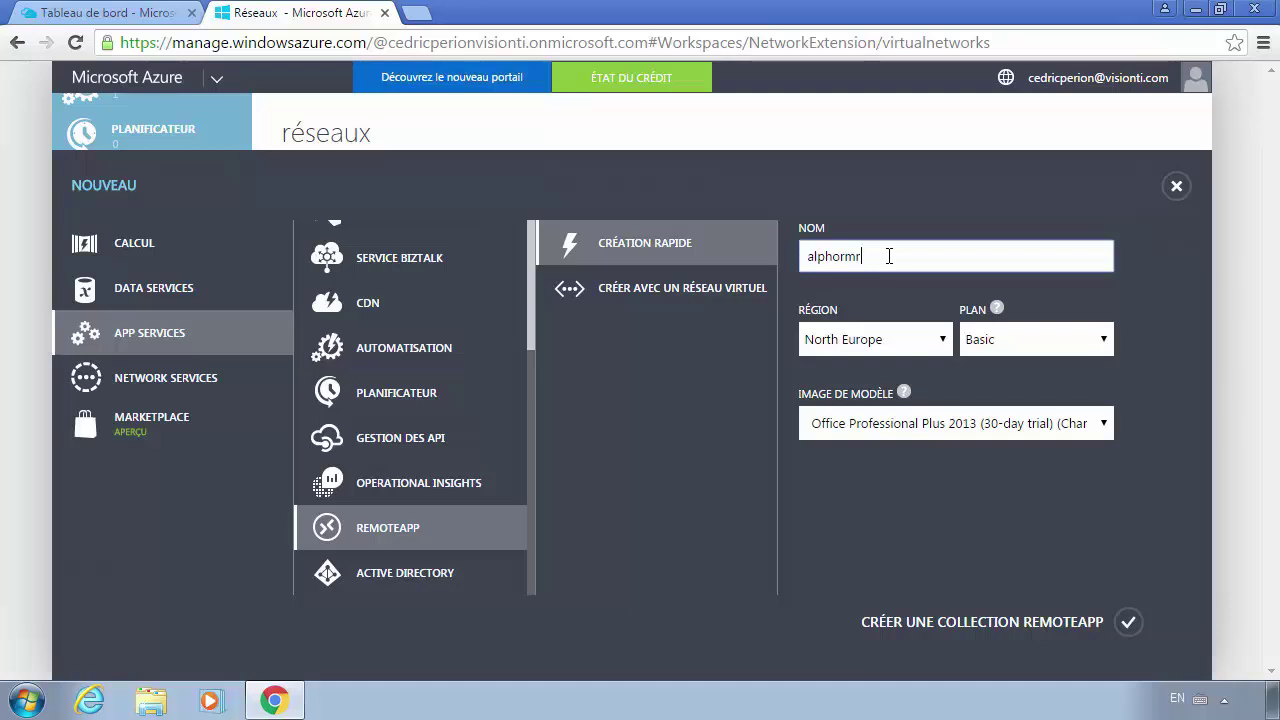
{"action": "left_click", "coordinate": [879, 341]}
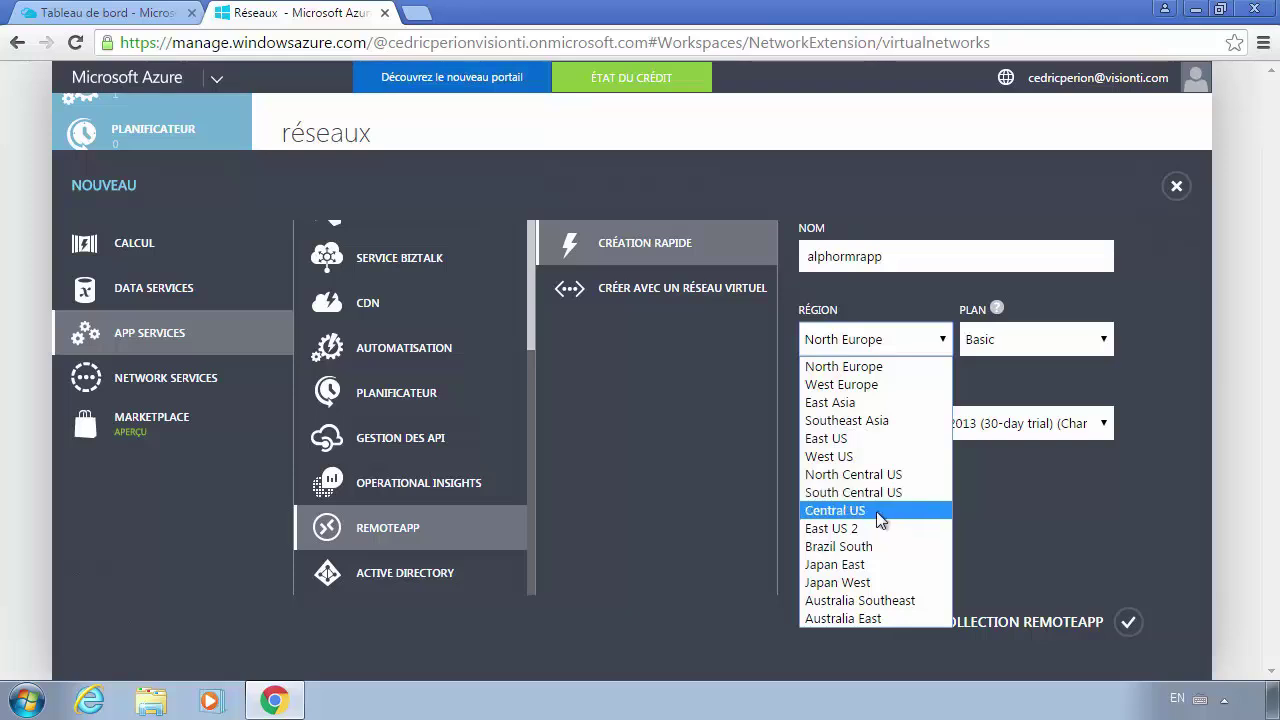
{"action": "left_click", "coordinate": [913, 532]}
Create the collection with the Basic plan and the Office Professional Plus 2013 (30-day trial) template image, and acknowledge the creation details
{"action": "mouse_move", "coordinate": [903, 392]}
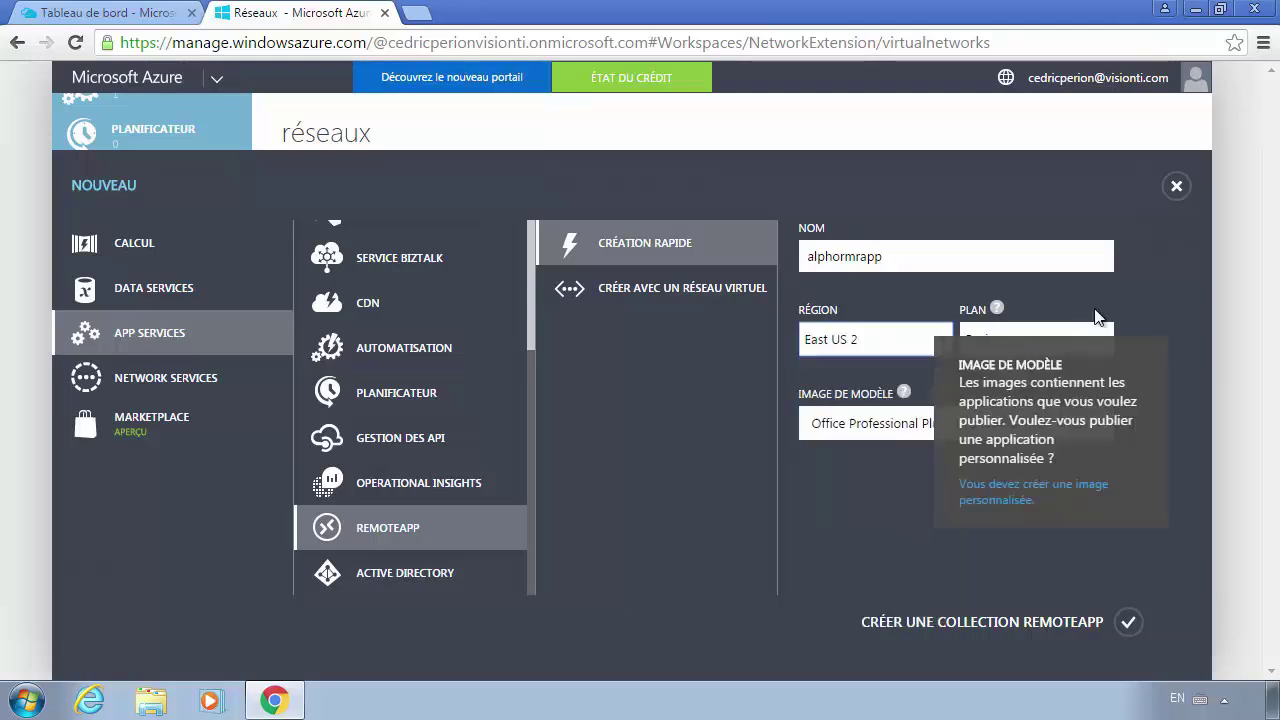
{"action": "left_click", "coordinate": [1074, 342]}
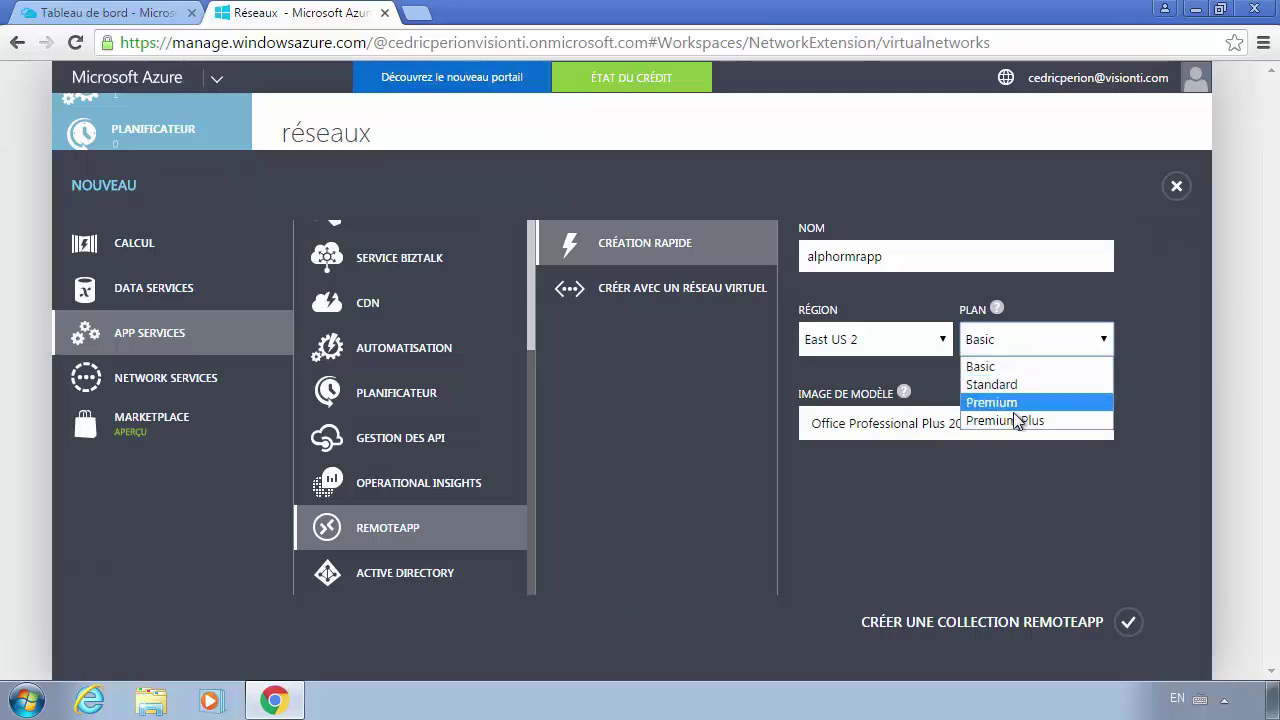
{"action": "left_click", "coordinate": [1130, 470]}
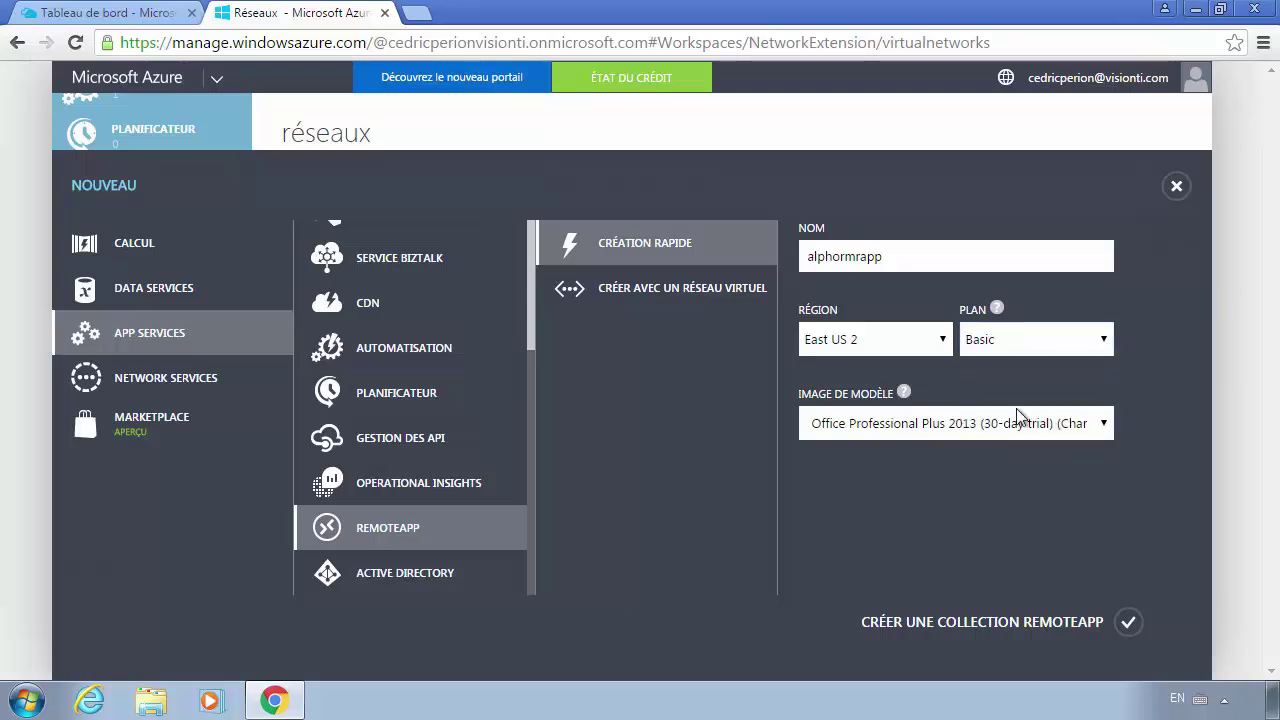
{"action": "left_click", "coordinate": [871, 433]}
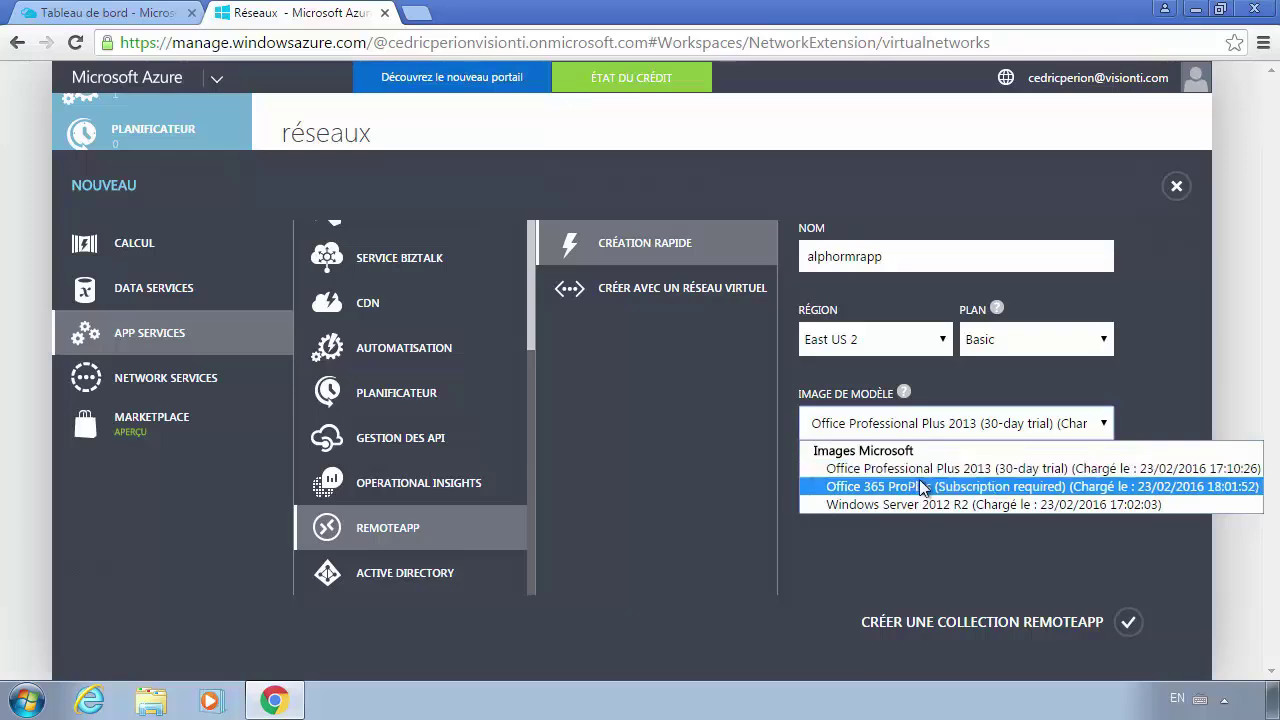
{"action": "left_click", "coordinate": [988, 468]}
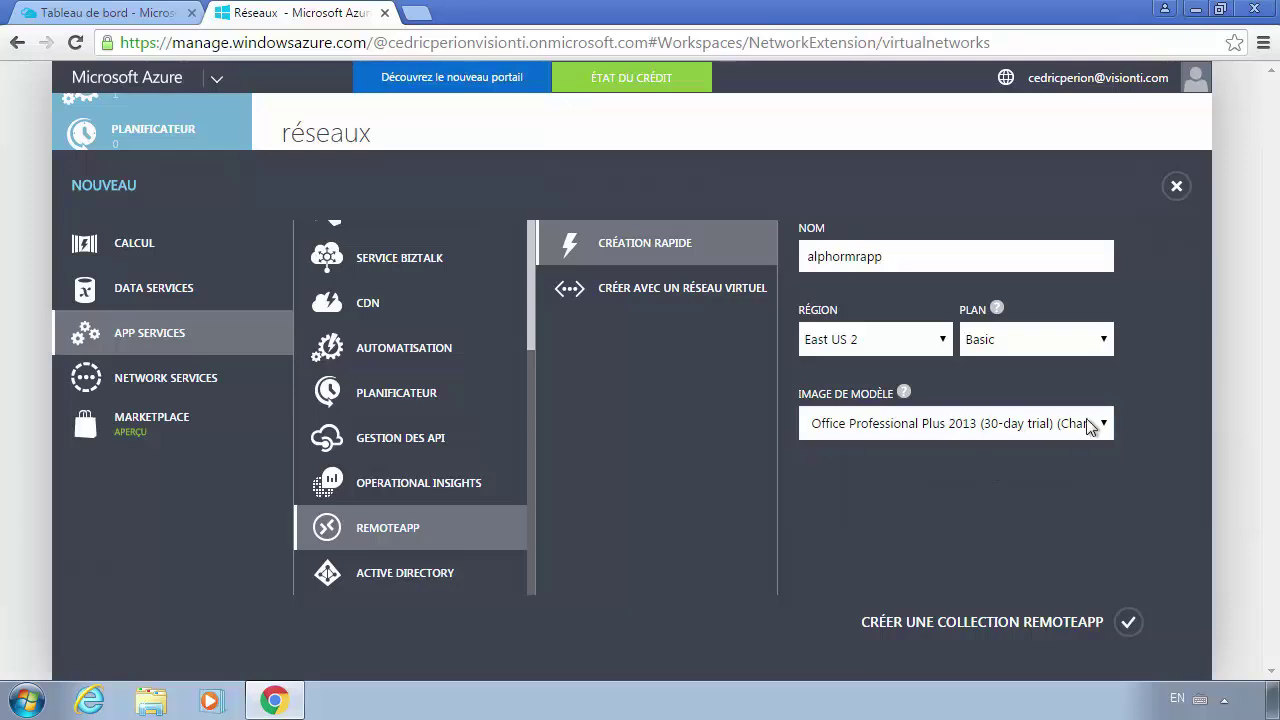
{"action": "left_click", "coordinate": [974, 627]}
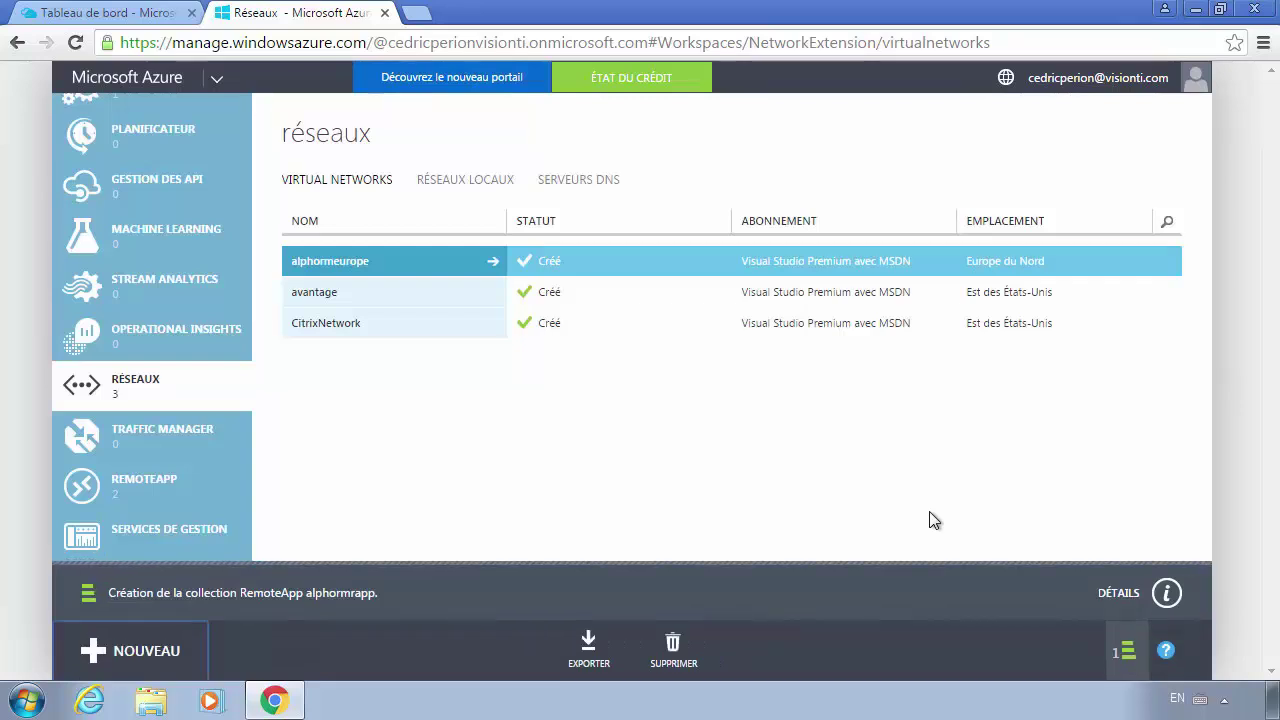
{"action": "left_click", "coordinate": [1166, 592]}
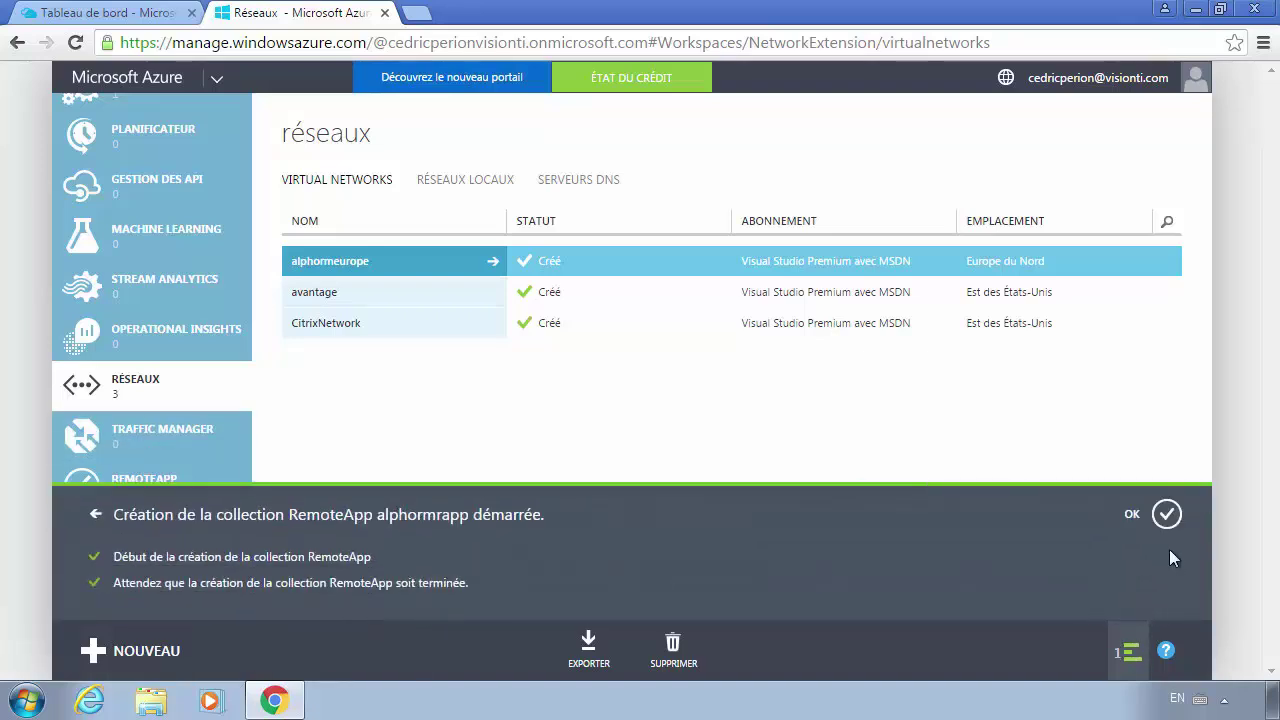
{"action": "left_click", "coordinate": [1166, 514]}
Open the alphormrapp collection from the list of RemoteApp collections
{"action": "scroll", "coordinate": [165, 480], "scroll_direction": "down", "scroll_amount": 2}
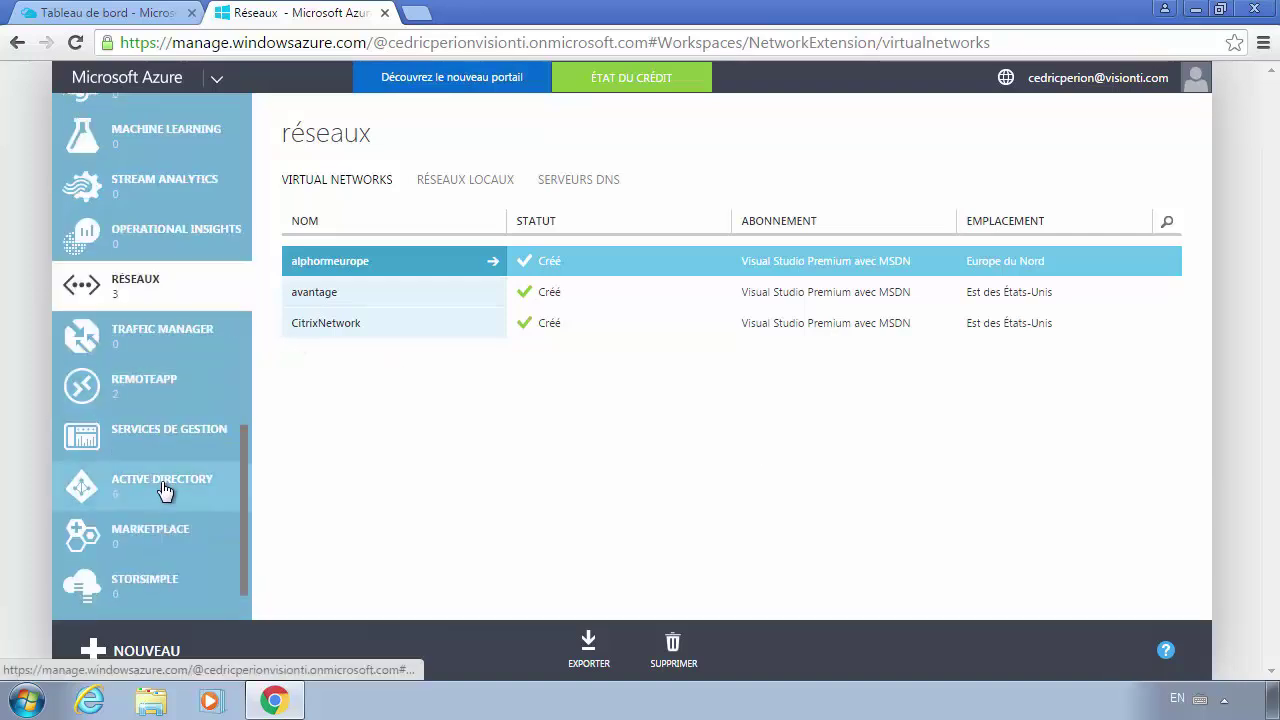
{"action": "left_click", "coordinate": [130, 385]}
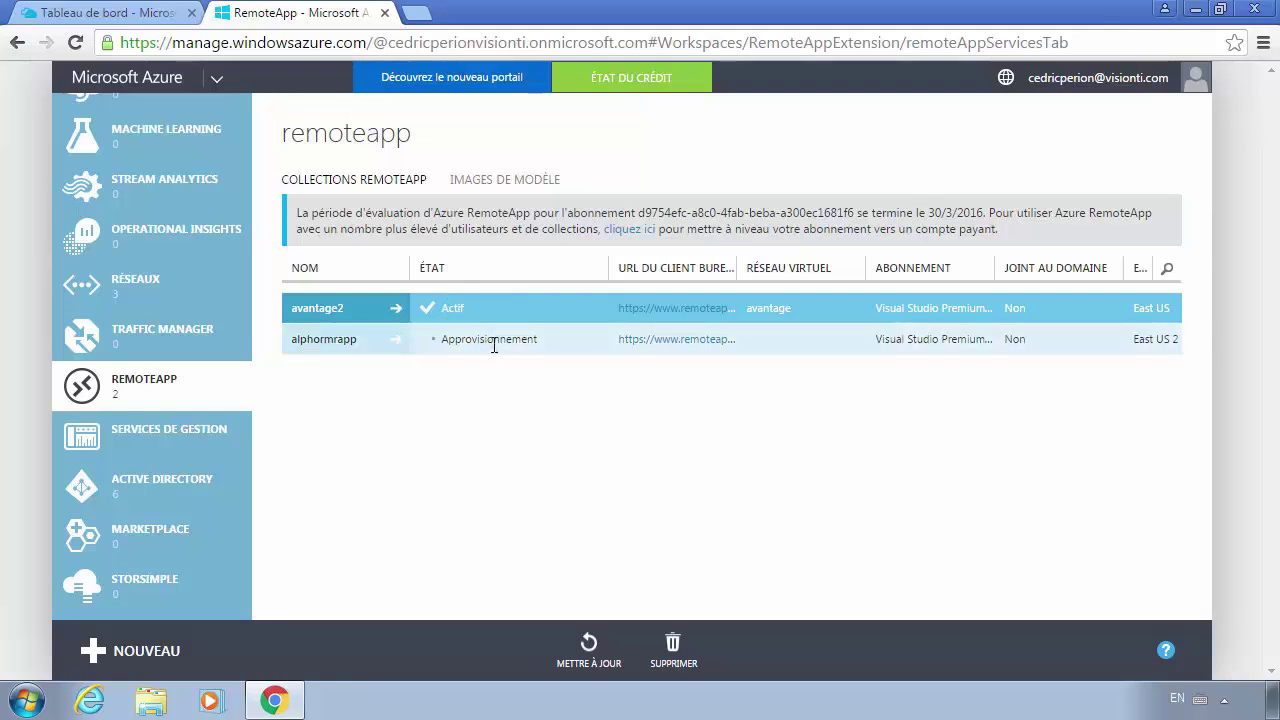
{"action": "left_click", "coordinate": [396, 340]}
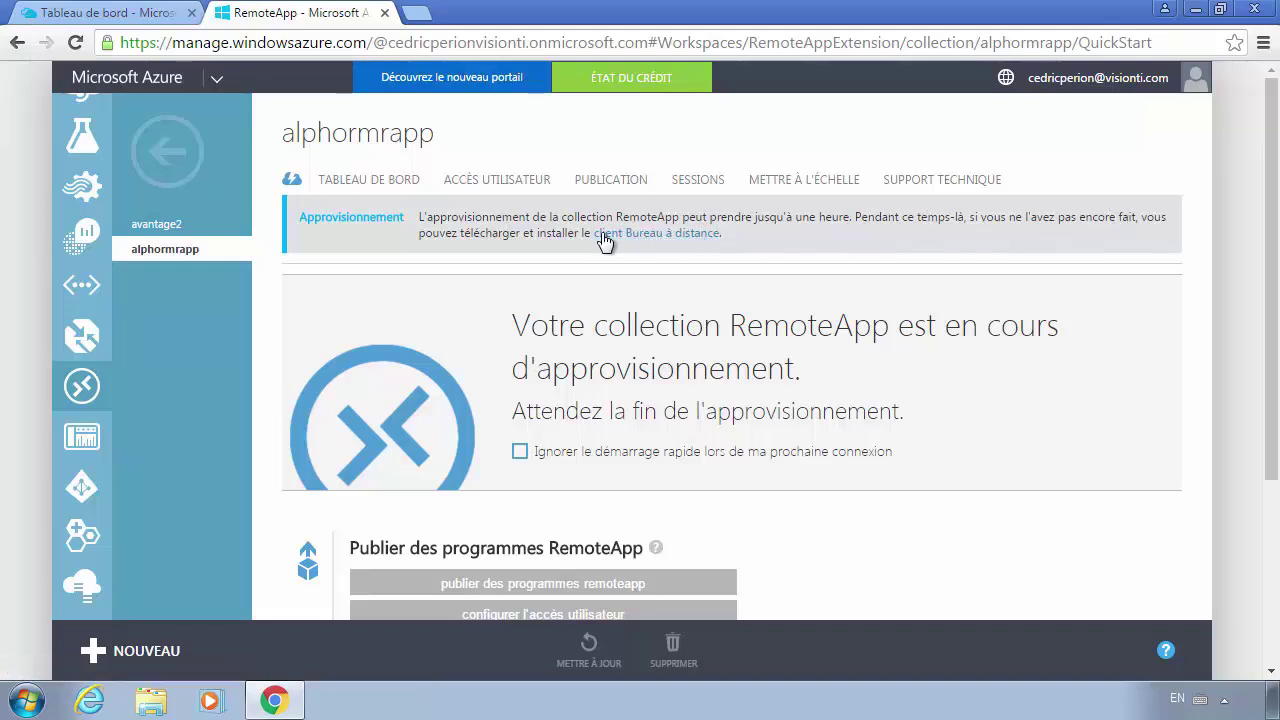
Follow the collection's Remote Desktop client link to the client installation page for Windows
{"action": "left_click", "coordinate": [670, 238]}
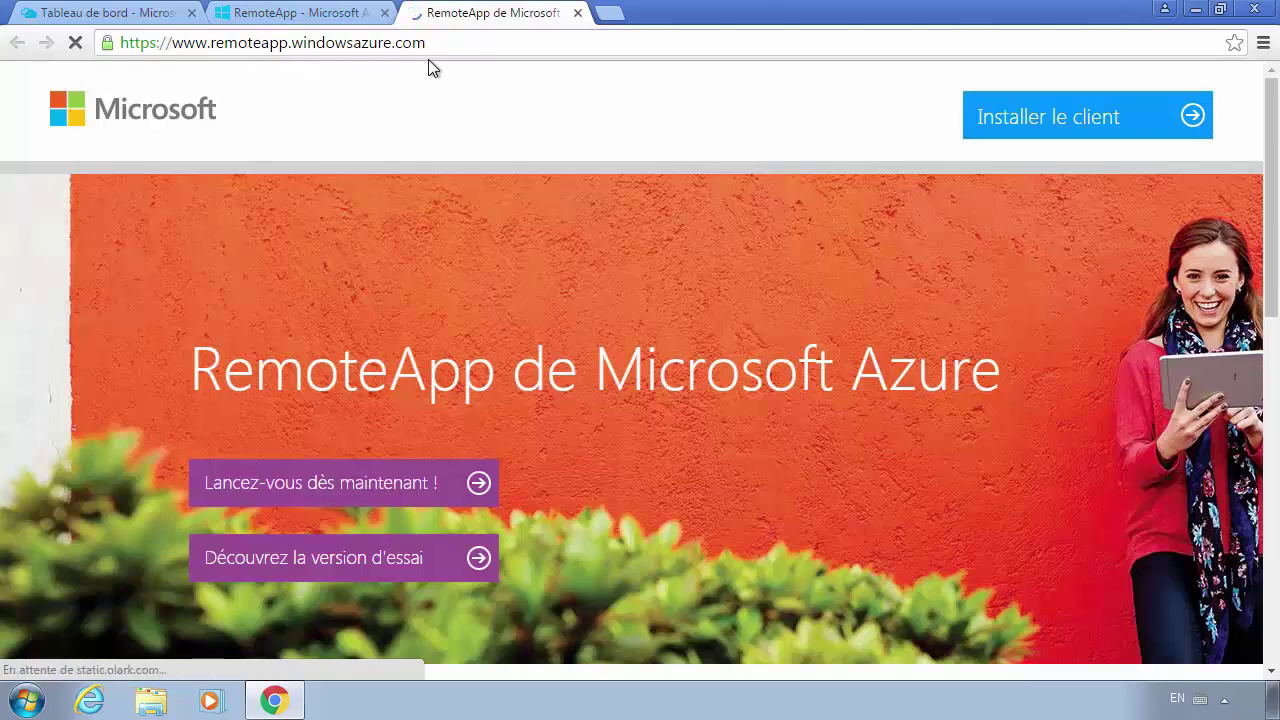
{"action": "scroll", "coordinate": [482, 457], "scroll_direction": "down", "scroll_amount": 9}
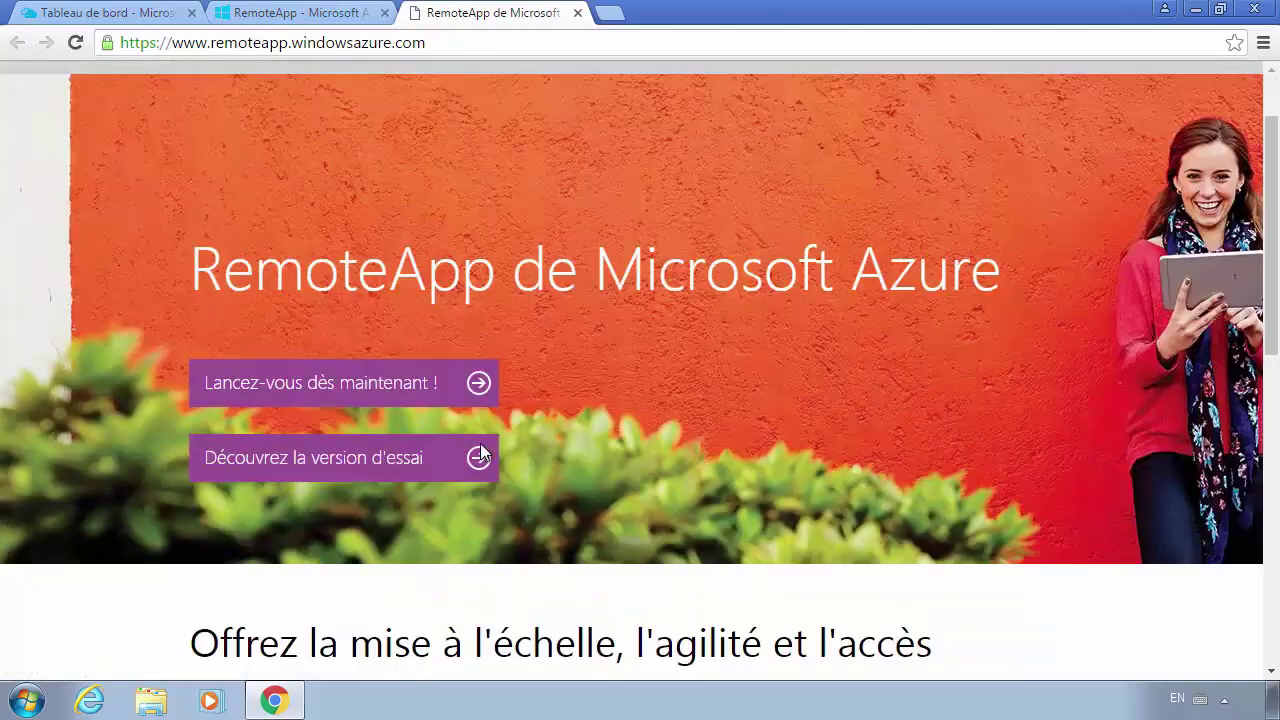
{"action": "scroll", "coordinate": [481, 450], "scroll_direction": "up", "scroll_amount": 9}
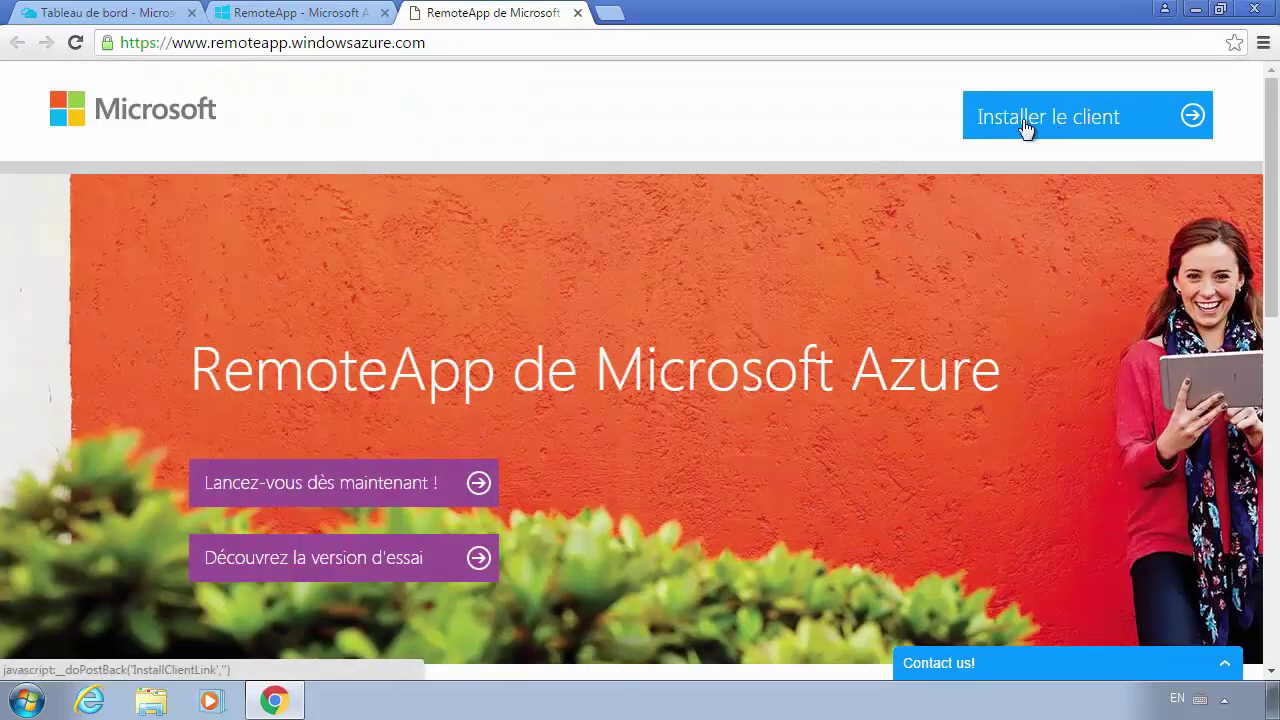
{"action": "left_click", "coordinate": [1082, 120]}
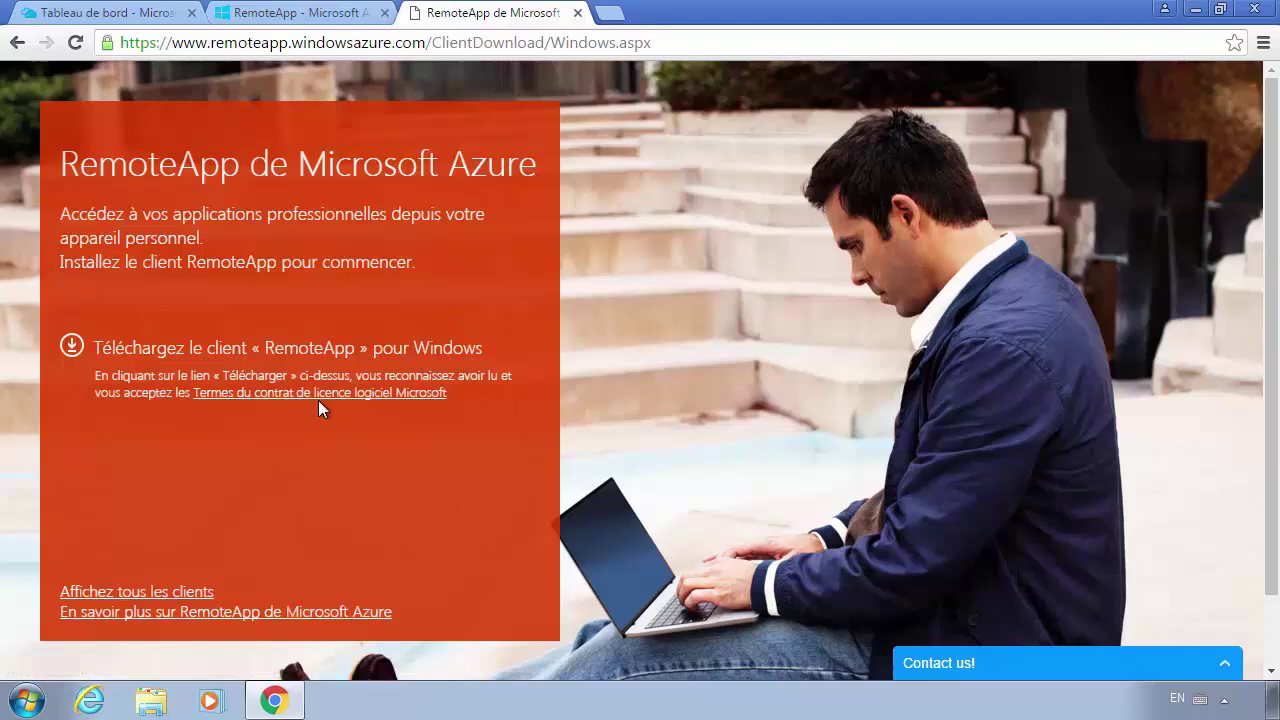
View the list of RemoteApp clients for all platforms, and return to the Windows client page
{"action": "scroll", "coordinate": [468, 488], "scroll_direction": "down", "scroll_amount": 2}
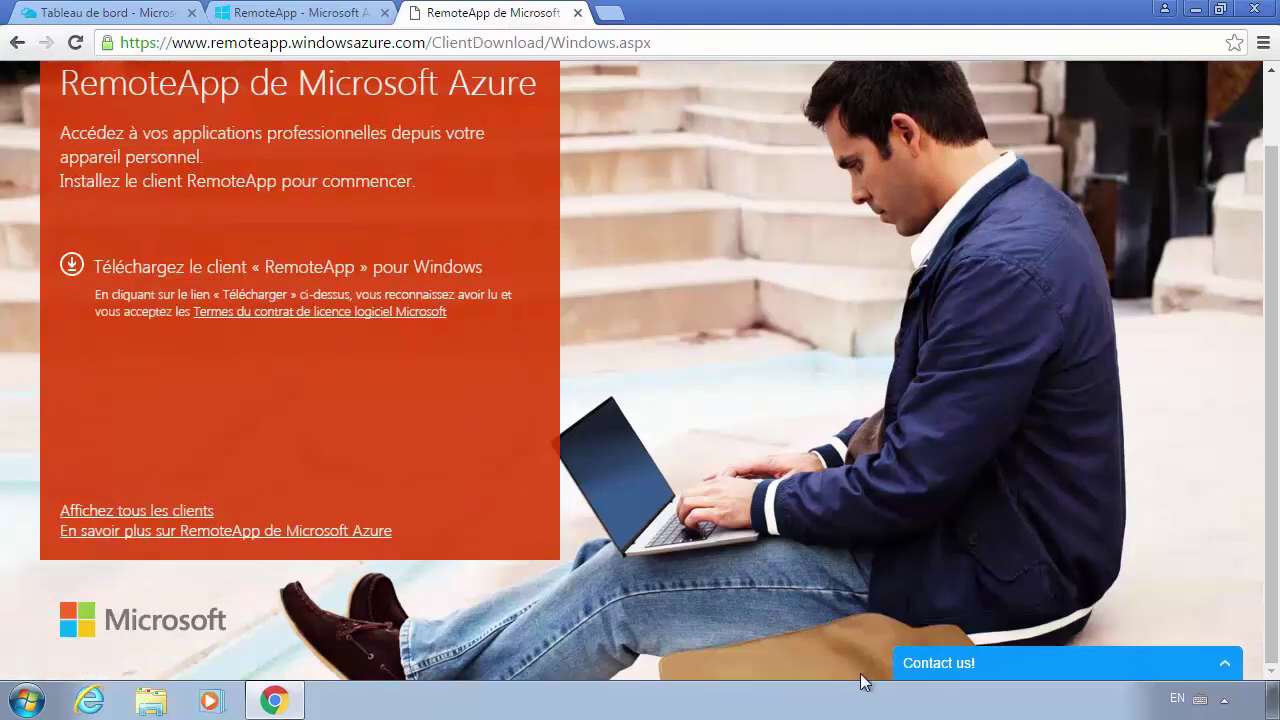
{"action": "left_click", "coordinate": [127, 518]}
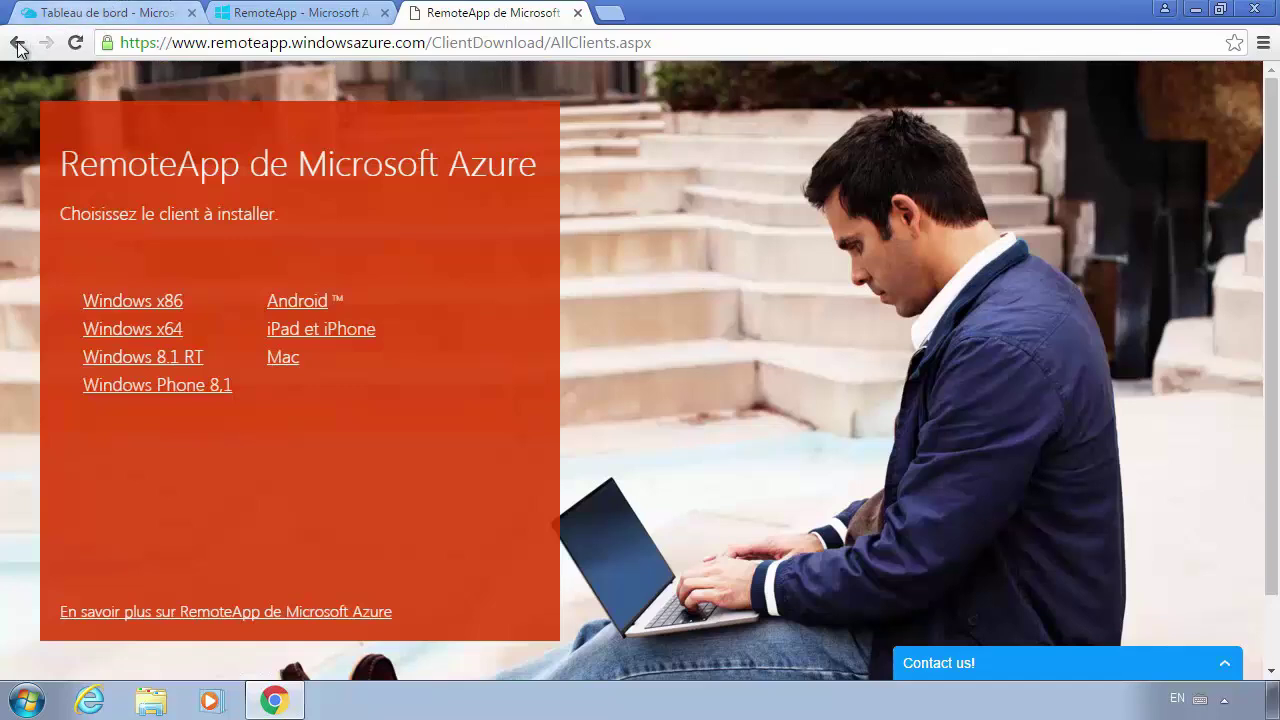
{"action": "left_click", "coordinate": [17, 43]}
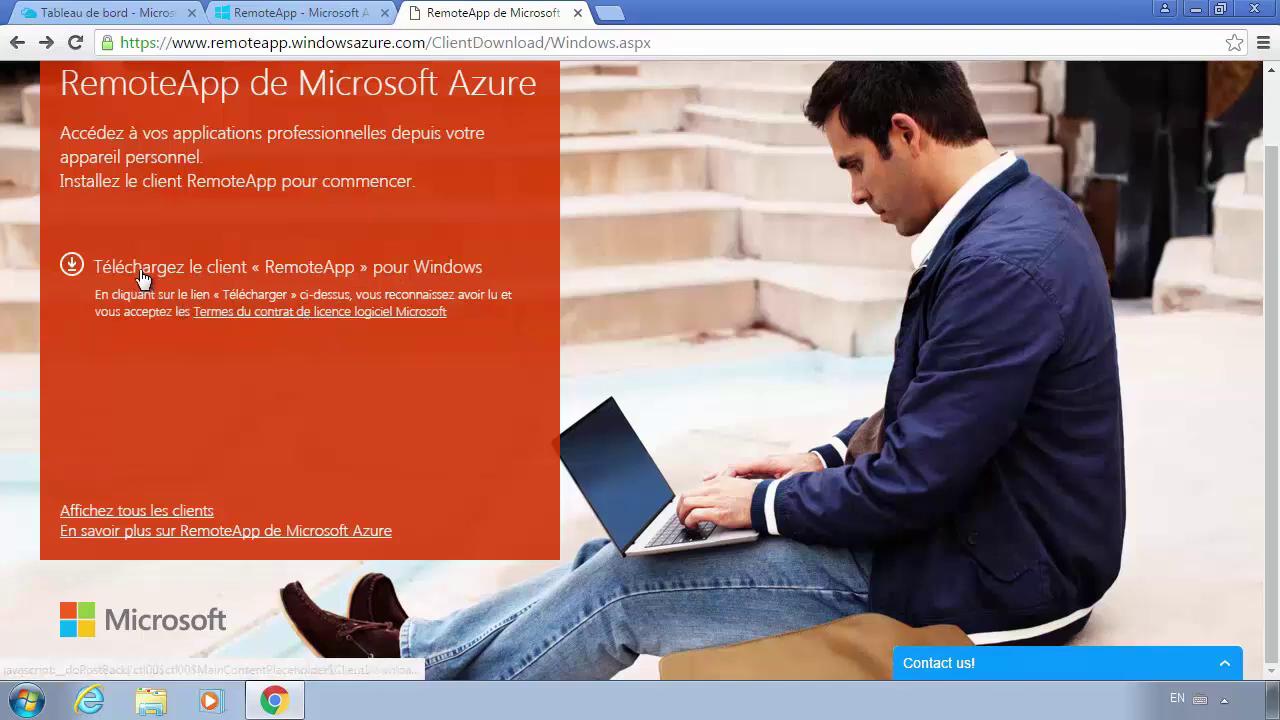
Download the RemoteApp client for Windows, run the downloaded launcher and approve the installation of Azure RemoteApp
{"action": "left_click", "coordinate": [281, 278]}
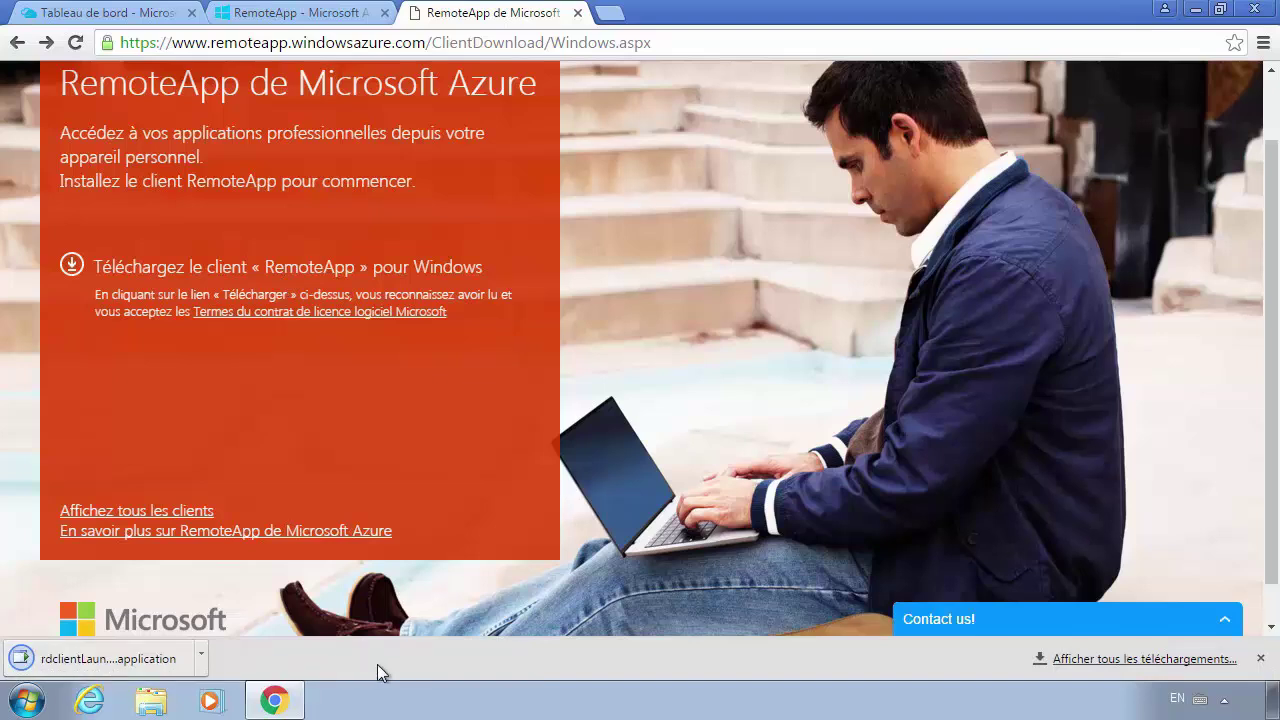
{"action": "left_click", "coordinate": [27, 700]}
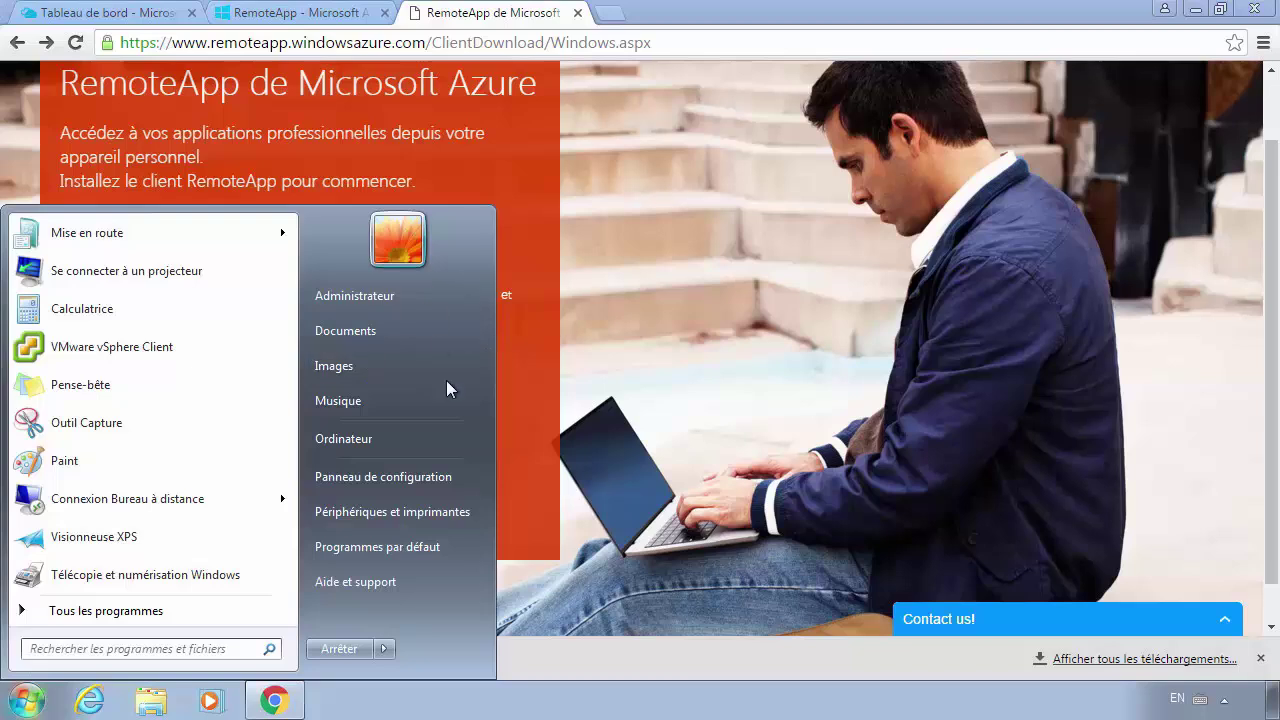
{"action": "left_click", "coordinate": [637, 668]}
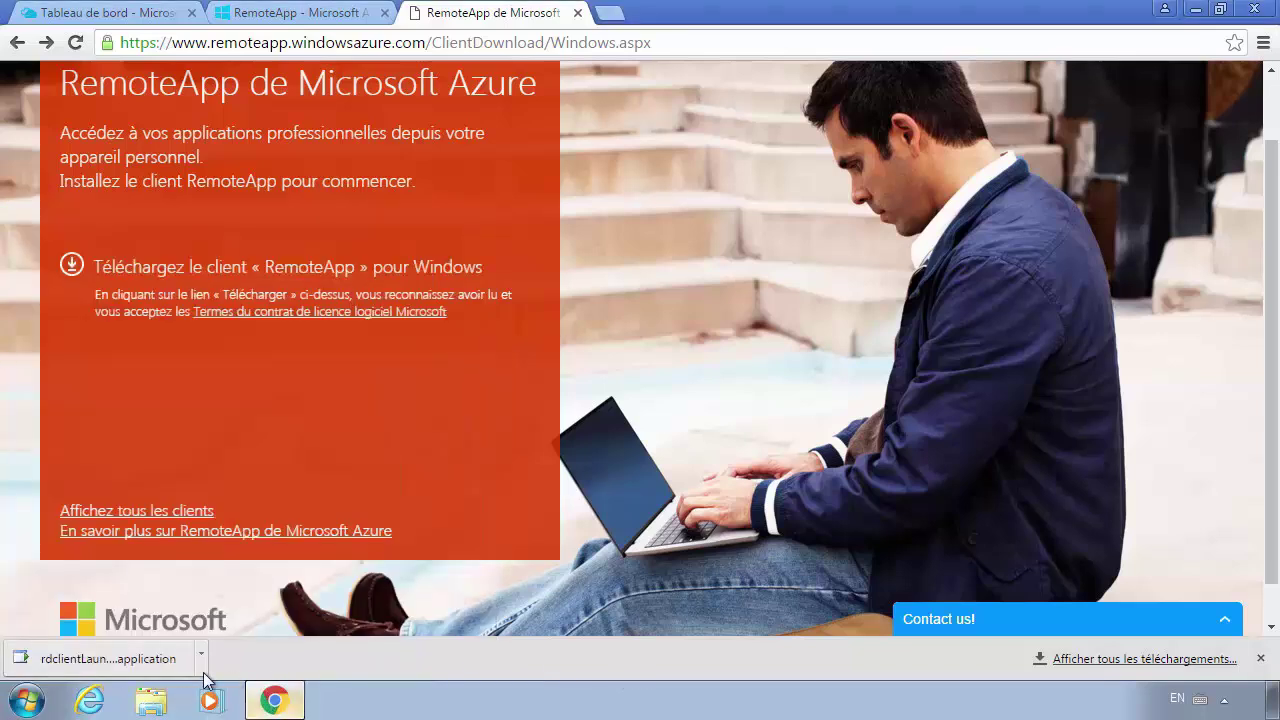
{"action": "left_click", "coordinate": [105, 660]}
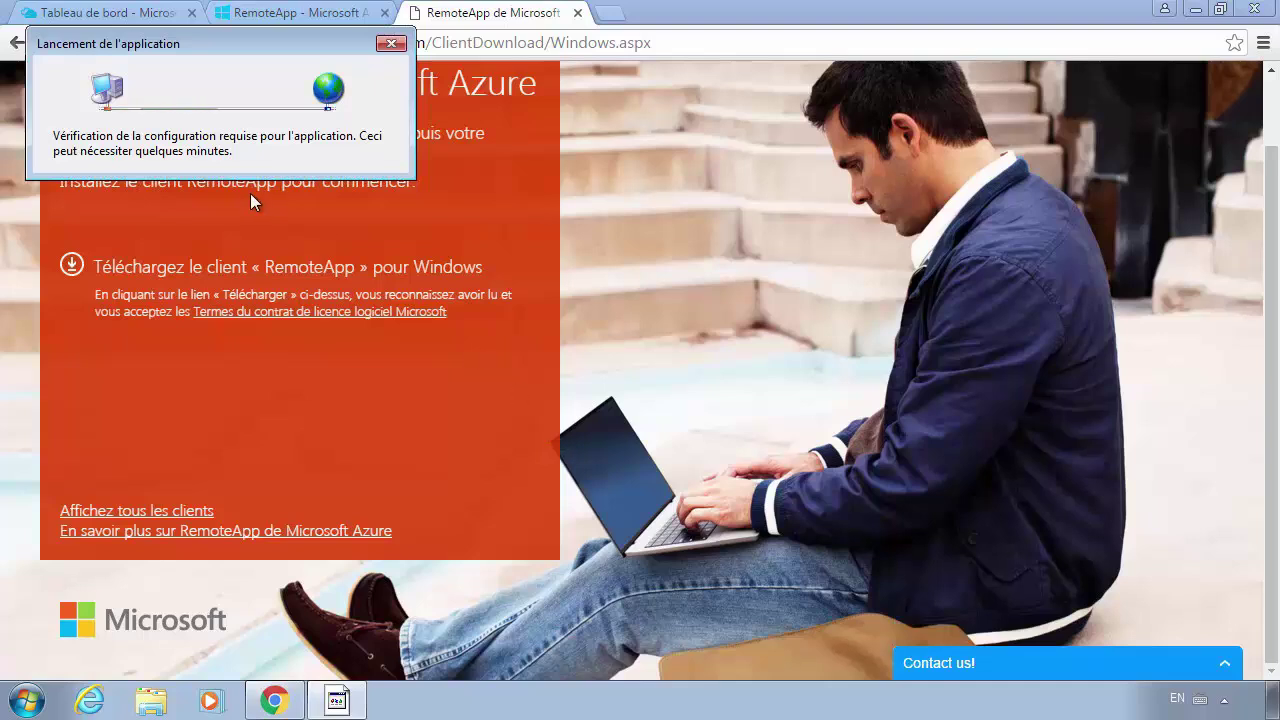
{"action": "left_click_drag", "start_coordinate": [167, 42], "coordinate": [258, 128]}
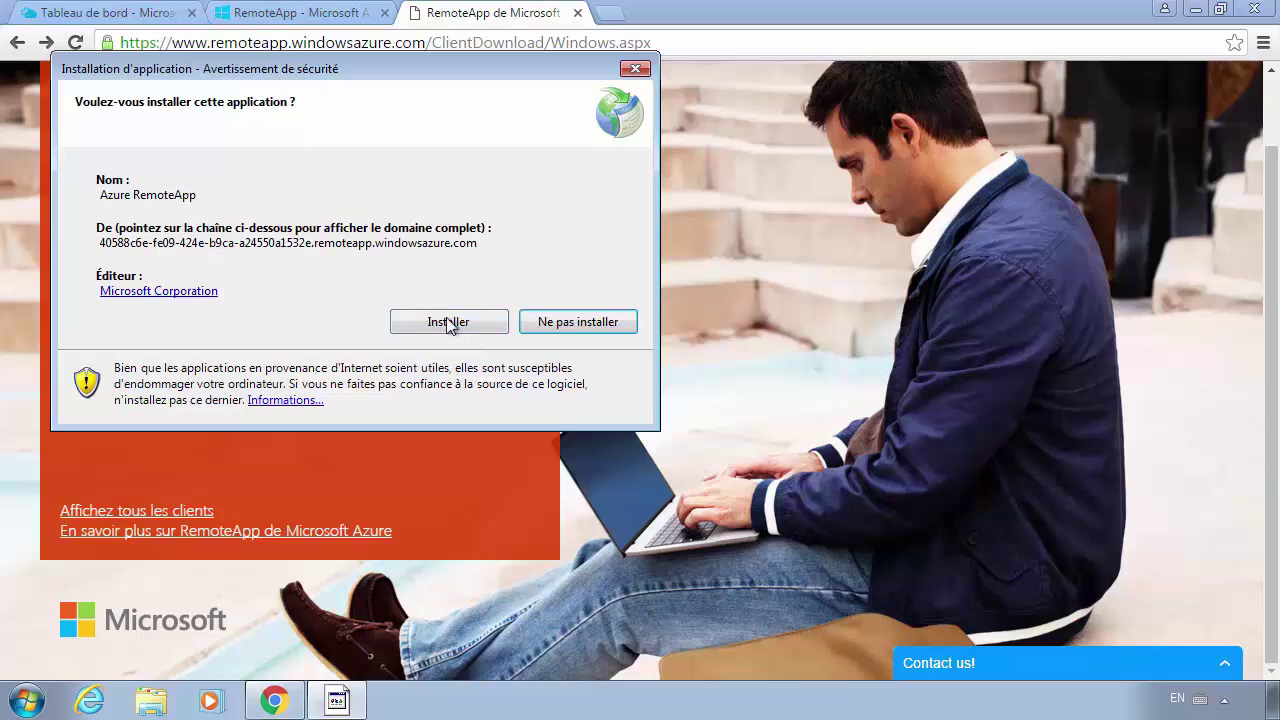
{"action": "left_click", "coordinate": [448, 322]}
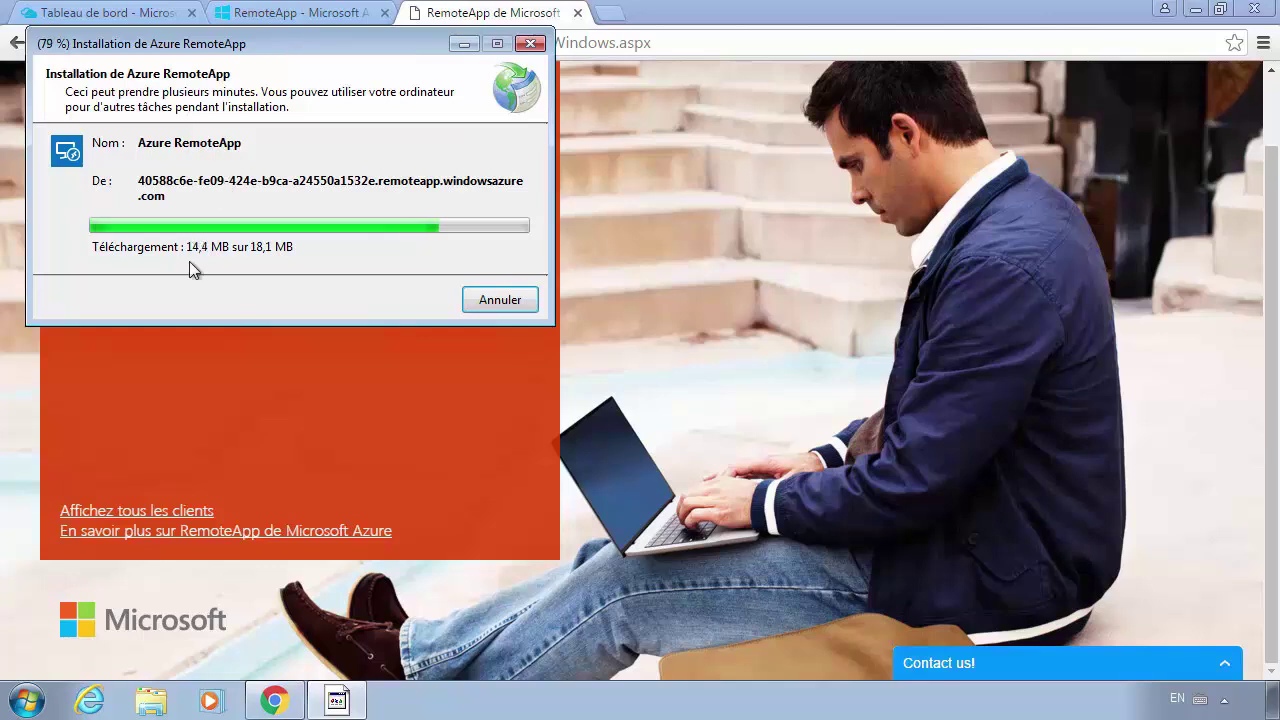
Reposition the Azure RemoteApp windows and start the client's initial setup to reach the account sign-in form
{"action": "left_click_drag", "start_coordinate": [285, 47], "coordinate": [339, 91]}
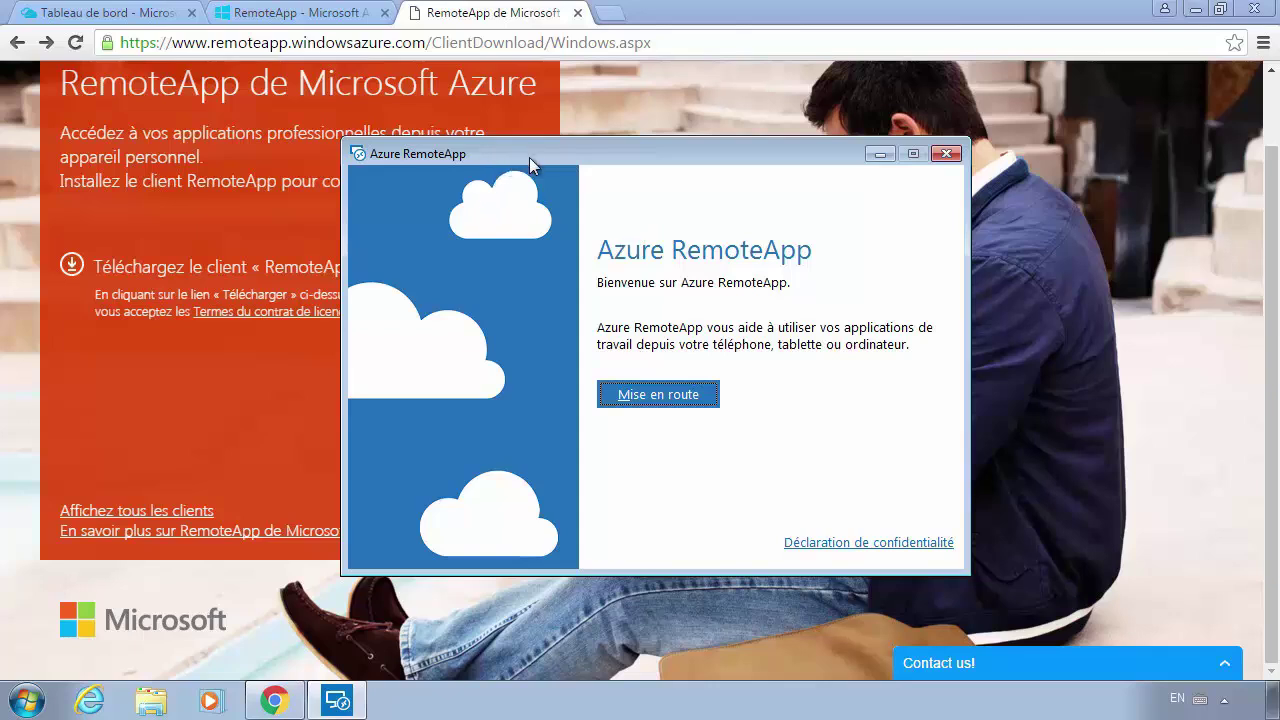
{"action": "left_click_drag", "start_coordinate": [523, 156], "coordinate": [412, 159]}
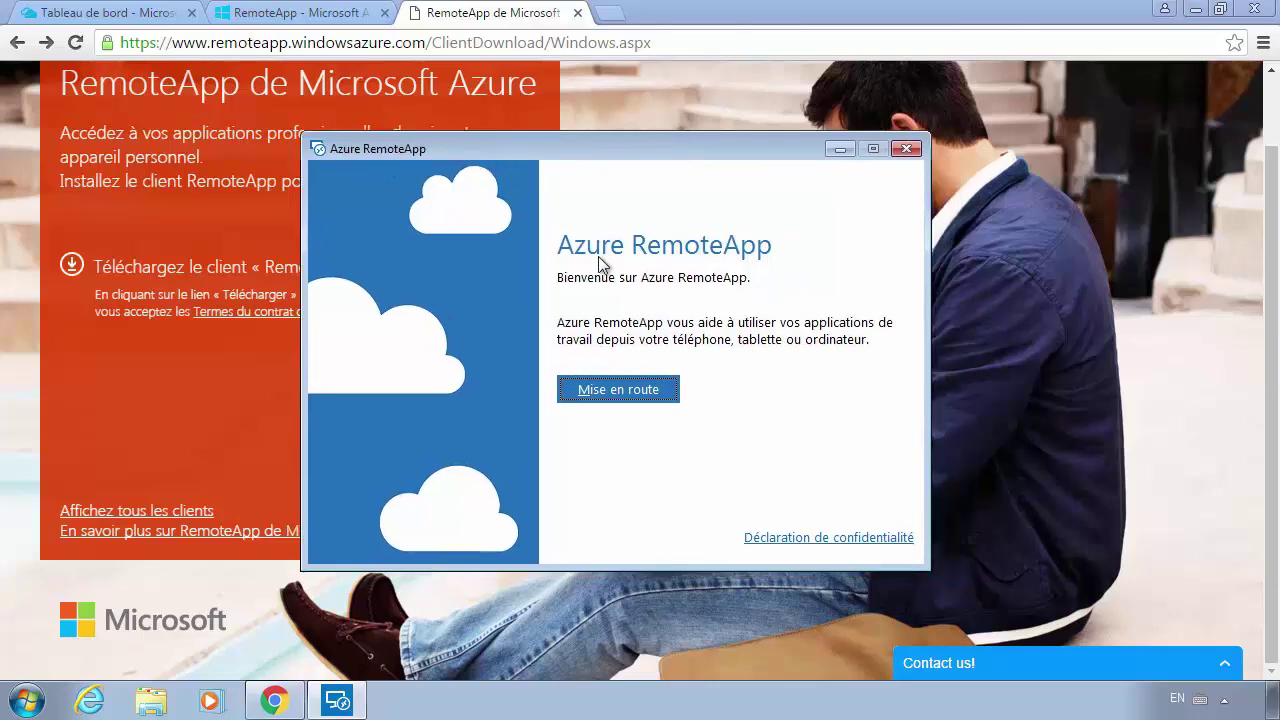
{"action": "left_click", "coordinate": [611, 389]}
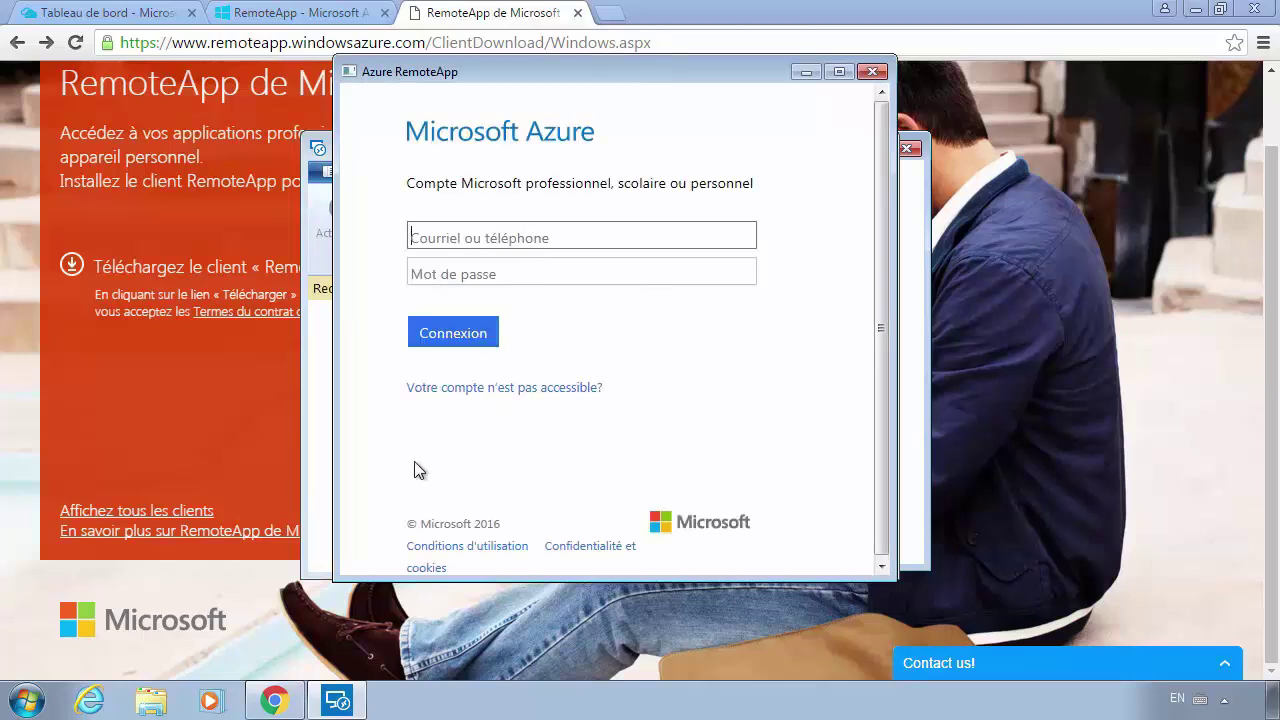
Return to the Azure portal, reopen the alphormrapp collection and review its quick start page
{"action": "left_click", "coordinate": [308, 16]}
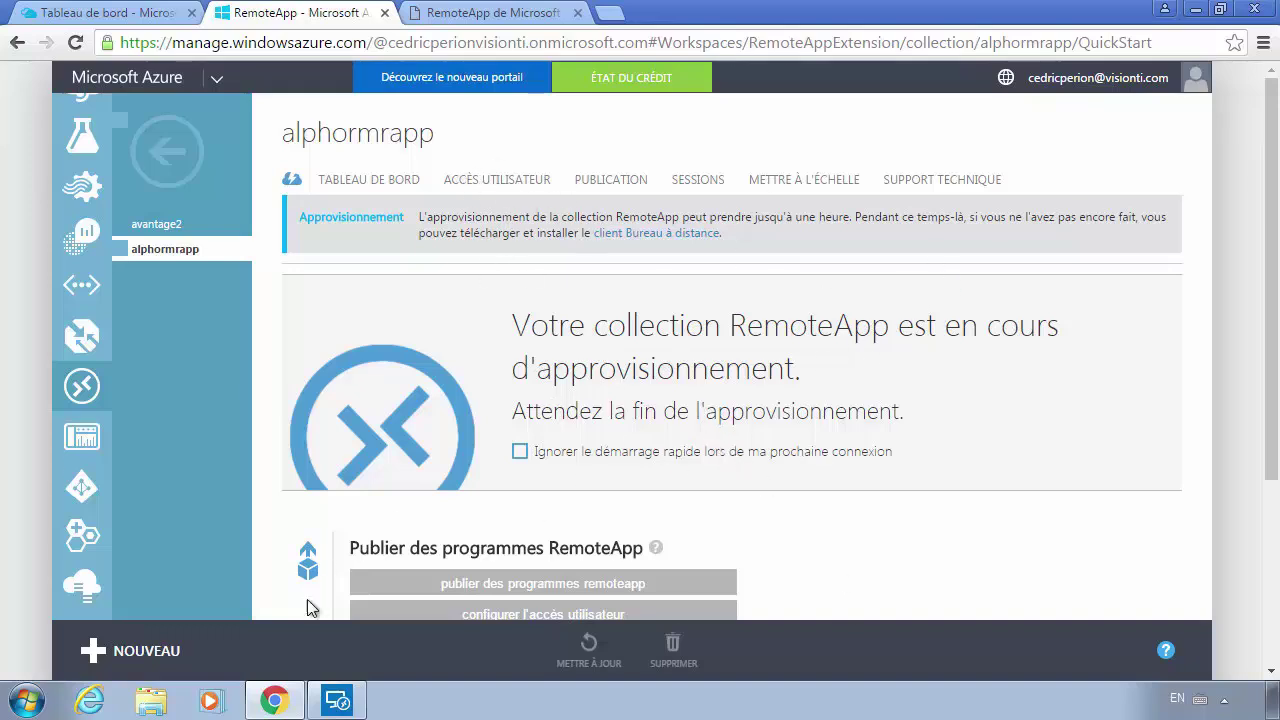
{"action": "mouse_move", "coordinate": [275, 700]}
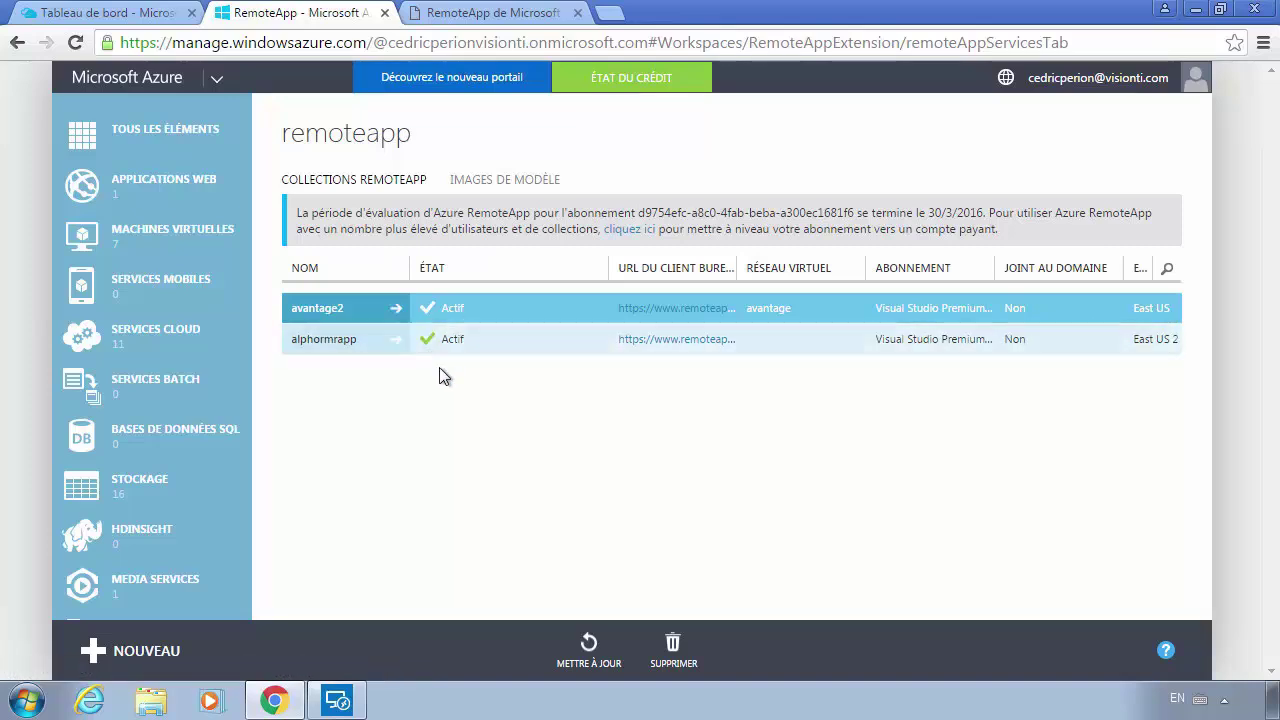
{"action": "left_click", "coordinate": [370, 350]}
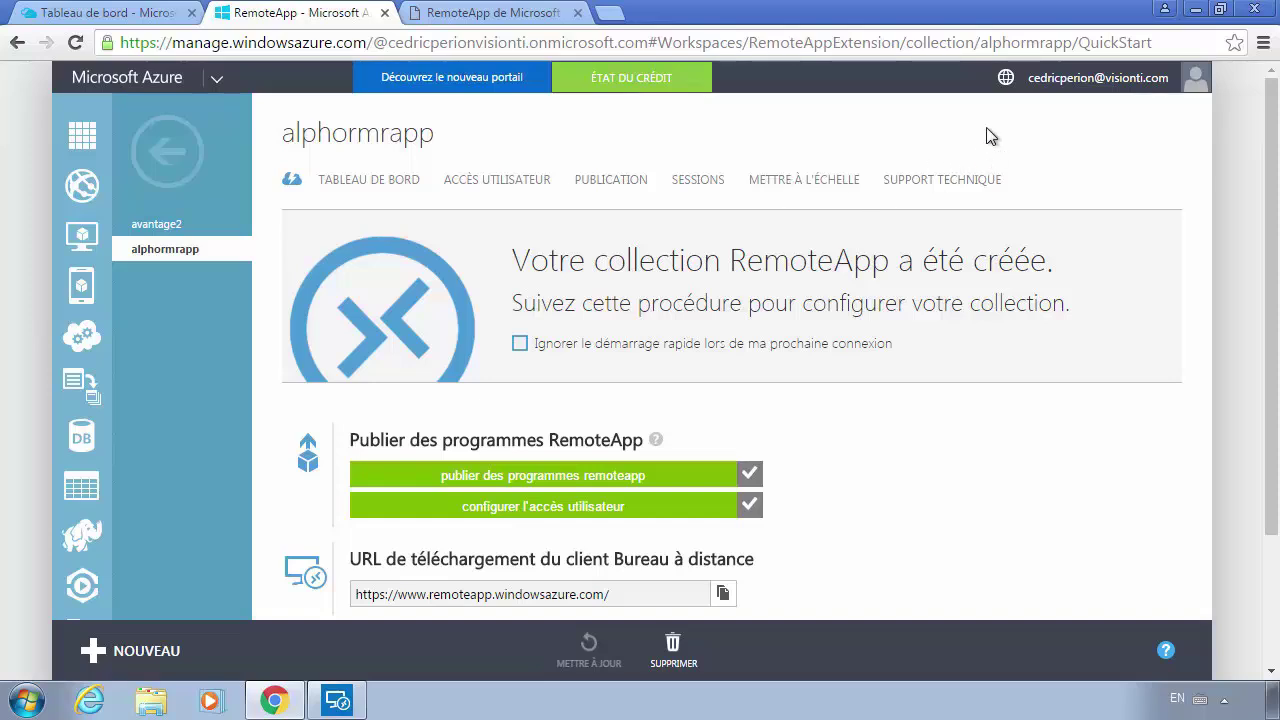
{"action": "left_click", "coordinate": [291, 190]}
{"action": "scroll", "coordinate": [866, 503], "scroll_direction": "down", "scroll_amount": 1}
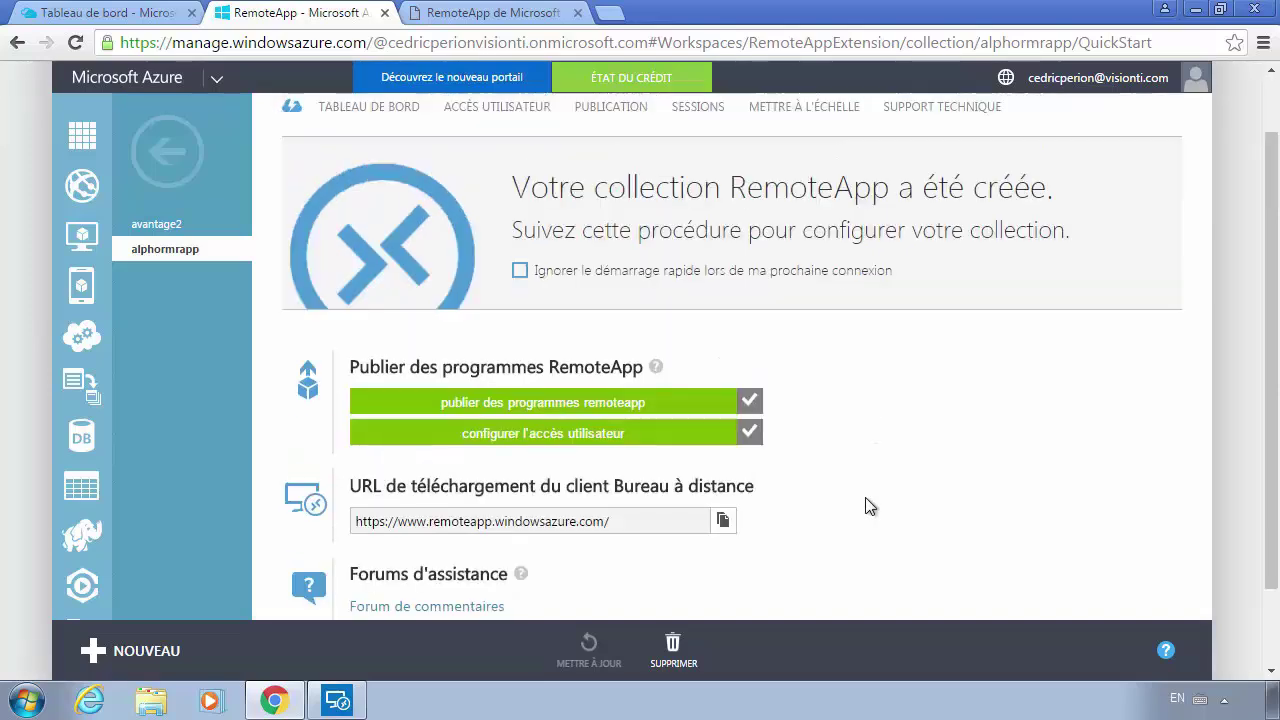
{"action": "scroll", "coordinate": [866, 505], "scroll_direction": "up", "scroll_amount": 1}
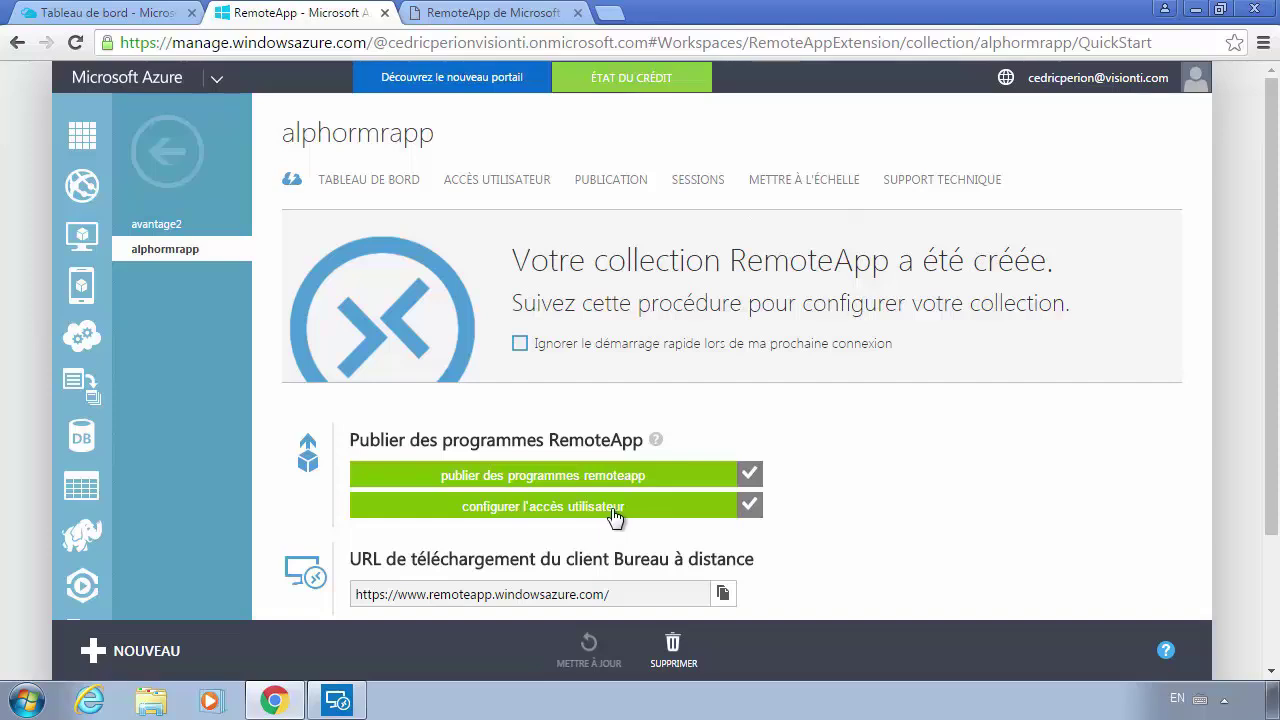
Open the alphormrapp collection's dashboard and review its usage chart, usage overview and client URL
{"action": "left_click", "coordinate": [385, 182]}
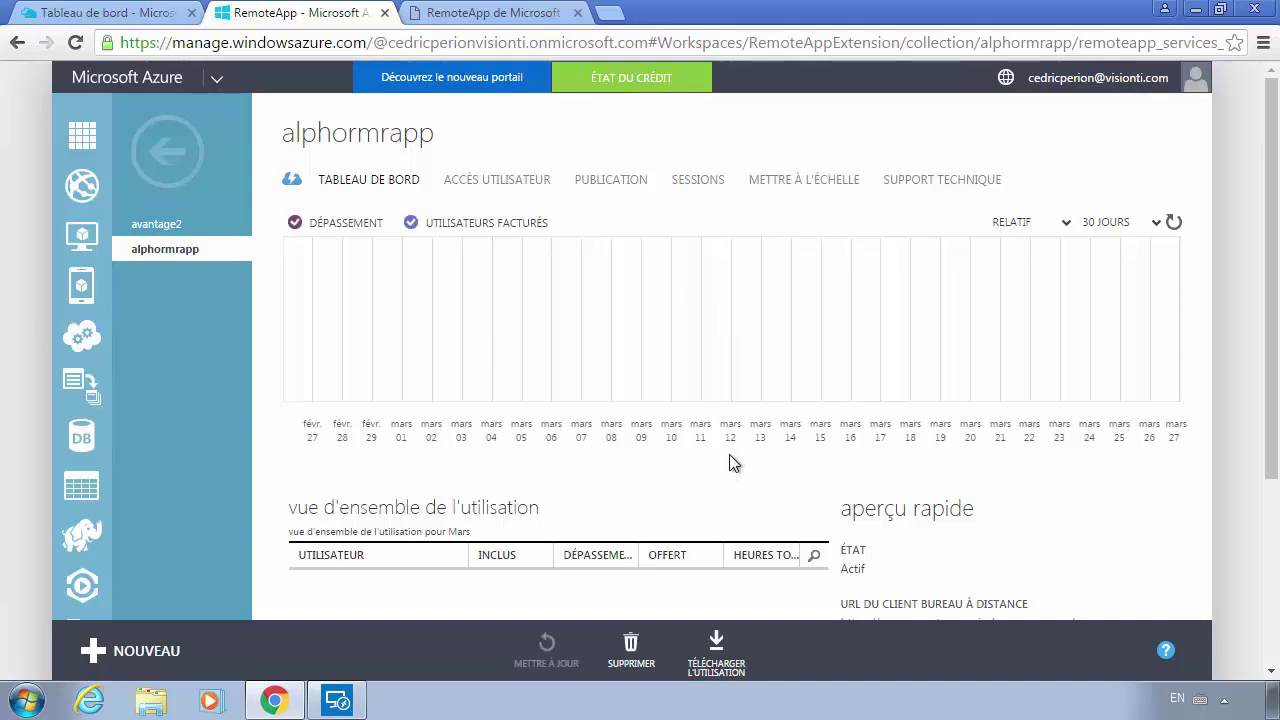
{"action": "scroll", "coordinate": [729, 462], "scroll_direction": "down", "scroll_amount": 3}
{"action": "scroll", "coordinate": [729, 460], "scroll_direction": "up", "scroll_amount": 3}
{"action": "scroll", "coordinate": [608, 300], "scroll_direction": "down", "scroll_amount": 1}
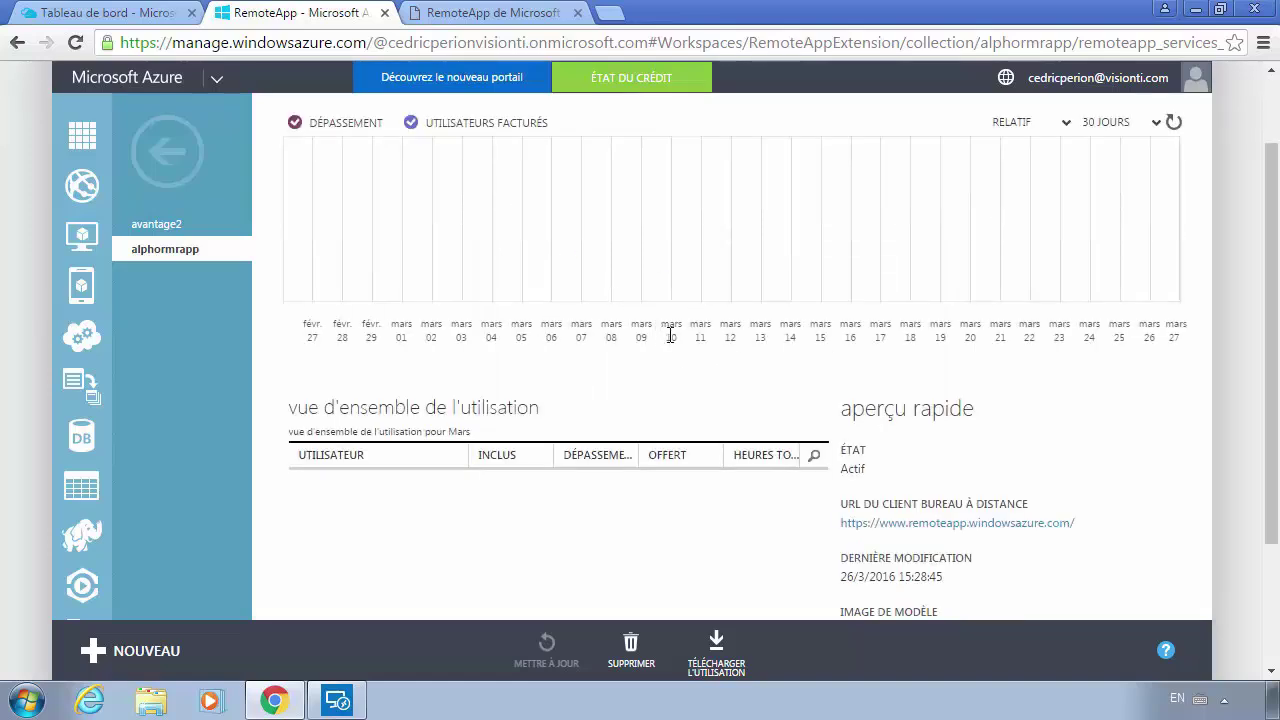
{"action": "scroll", "coordinate": [670, 336], "scroll_direction": "down", "scroll_amount": 1}
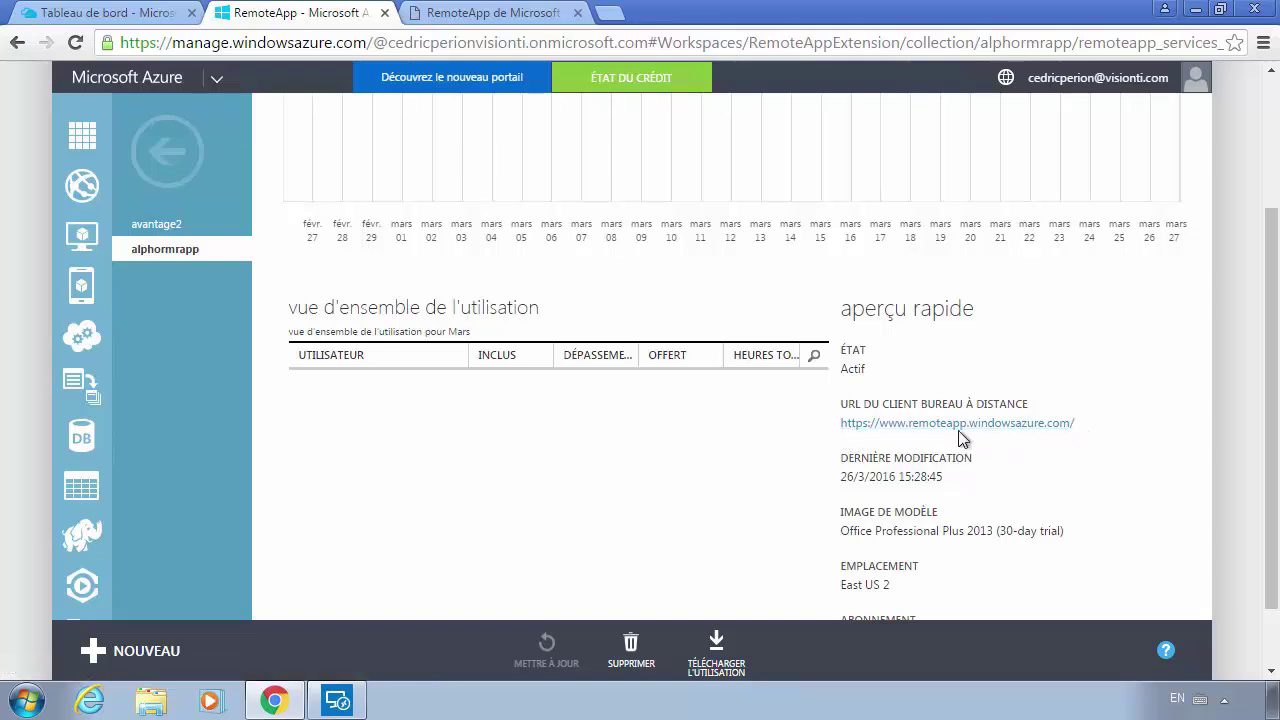
Switch to the Azure RemoteApp client windows, check them and minimize them to return to the portal
{"action": "left_click", "coordinate": [350, 704]}
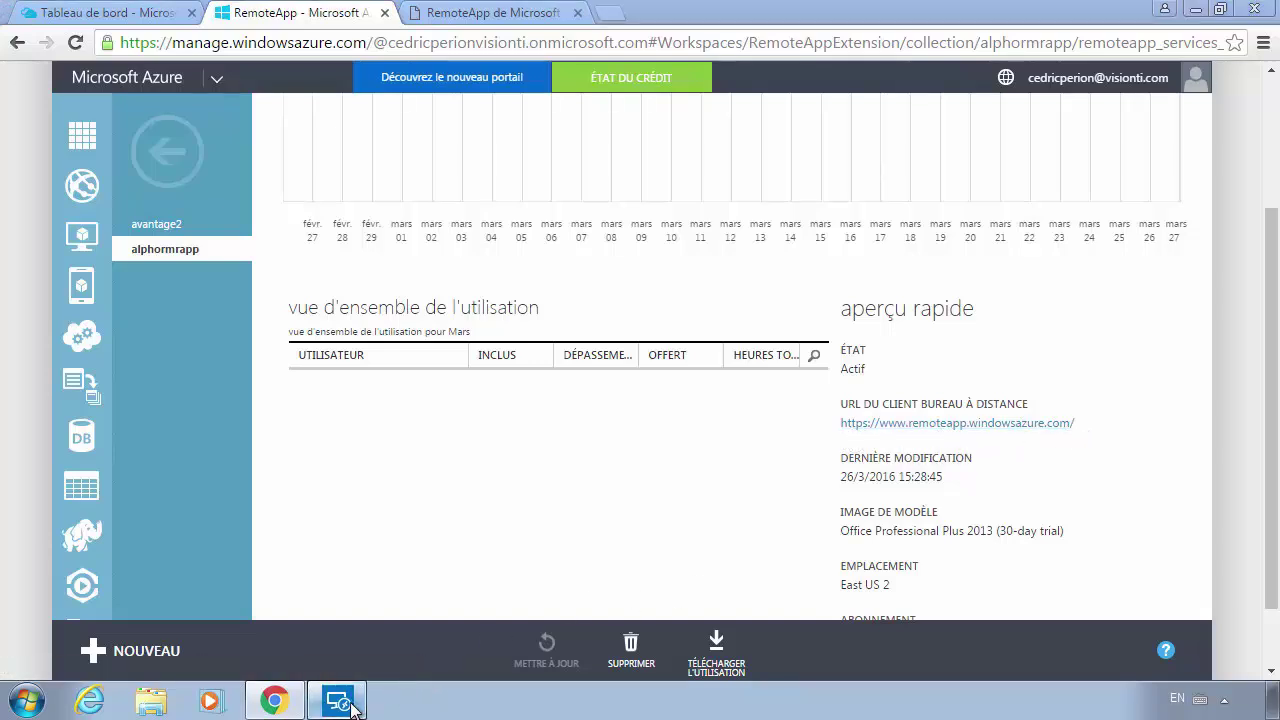
{"action": "left_click", "coordinate": [805, 72]}
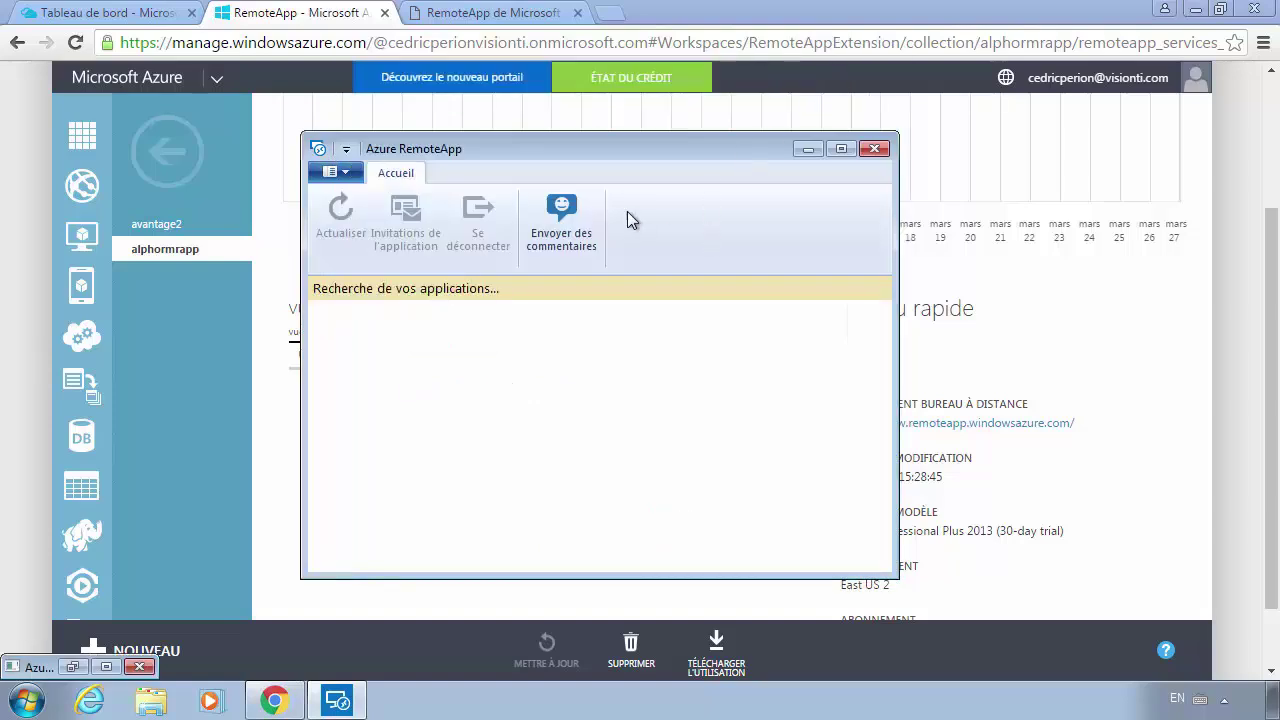
{"action": "left_click", "coordinate": [806, 149]}
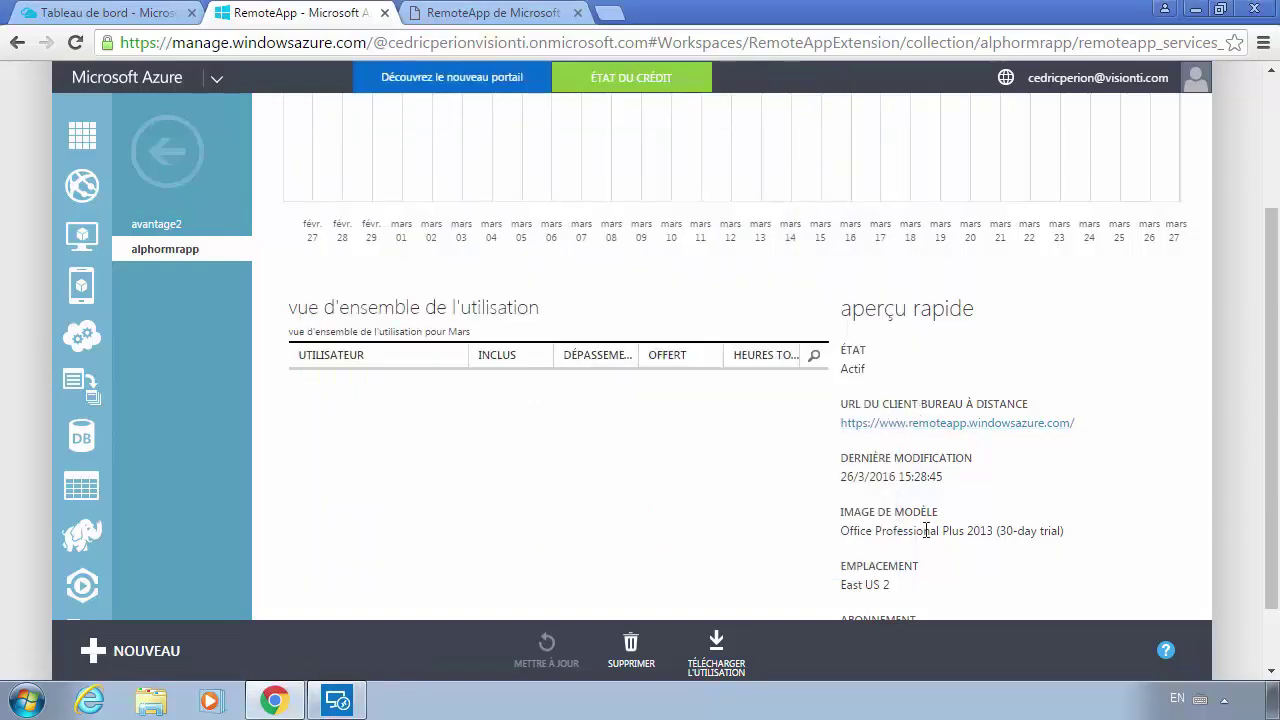
Review the template image, location and subscription in the collection's quick overview
{"action": "left_click_drag", "start_coordinate": [842, 530], "coordinate": [1080, 531]}
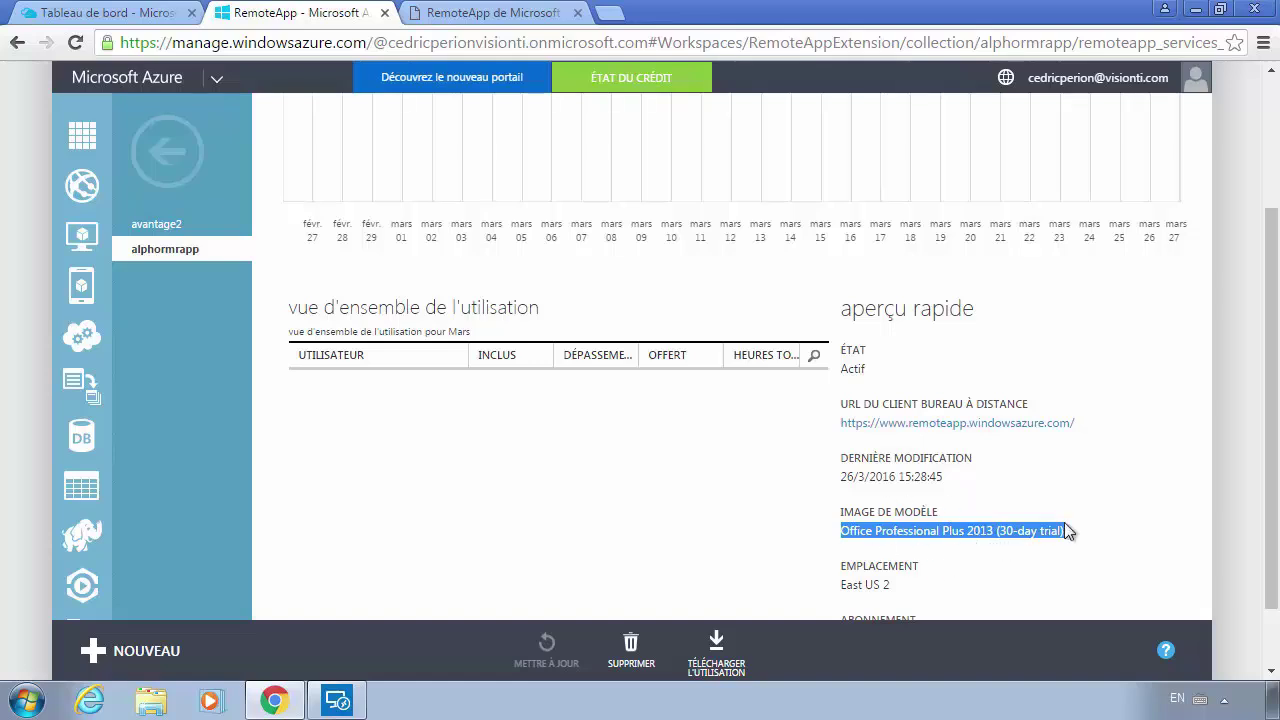
{"action": "scroll", "coordinate": [1068, 530], "scroll_direction": "down", "scroll_amount": 1}
{"action": "left_click_drag", "start_coordinate": [889, 505], "coordinate": [846, 508]}
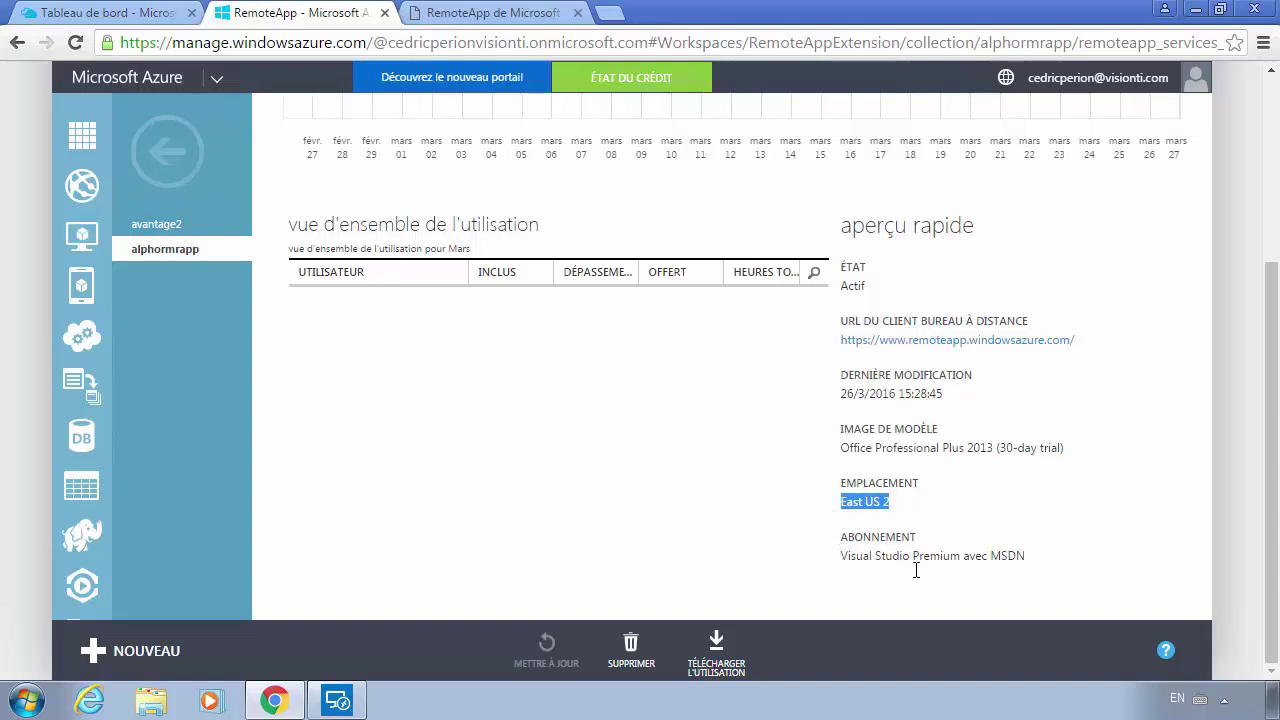
{"action": "scroll", "coordinate": [907, 547], "scroll_direction": "up", "scroll_amount": 1}
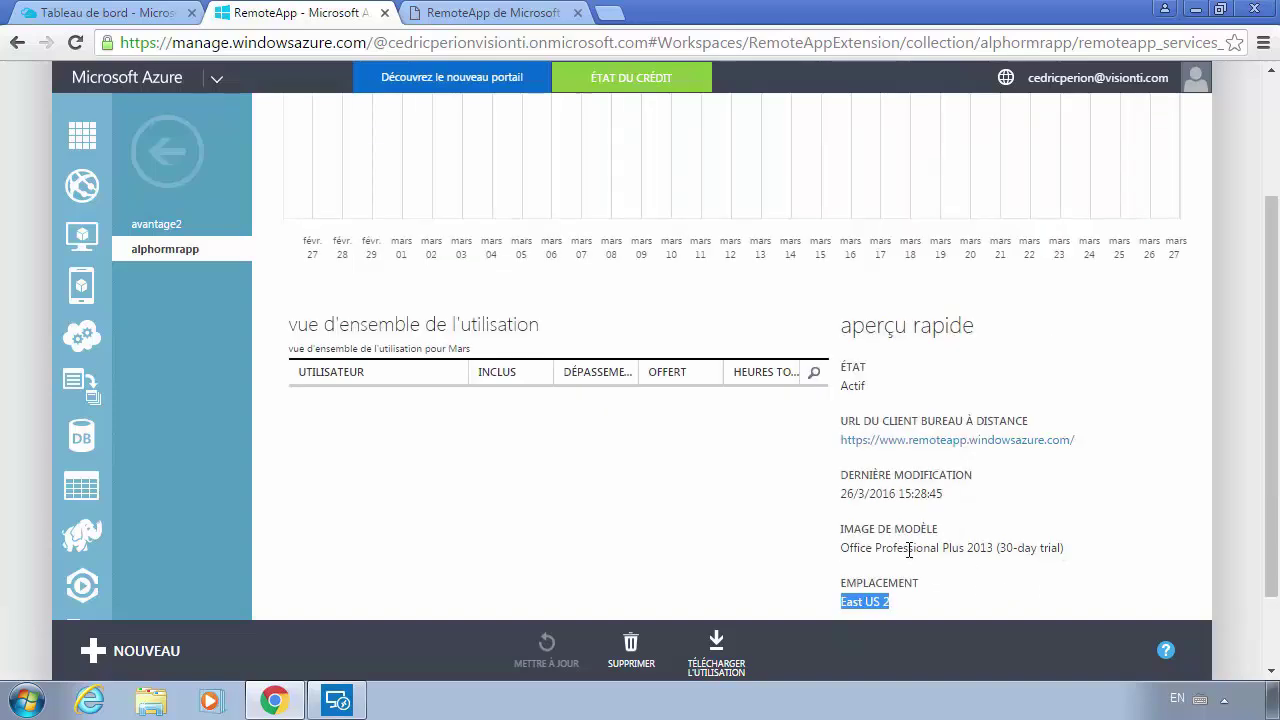
{"action": "scroll", "coordinate": [905, 543], "scroll_direction": "up", "scroll_amount": 1}
{"action": "scroll", "coordinate": [880, 487], "scroll_direction": "up", "scroll_amount": 1}
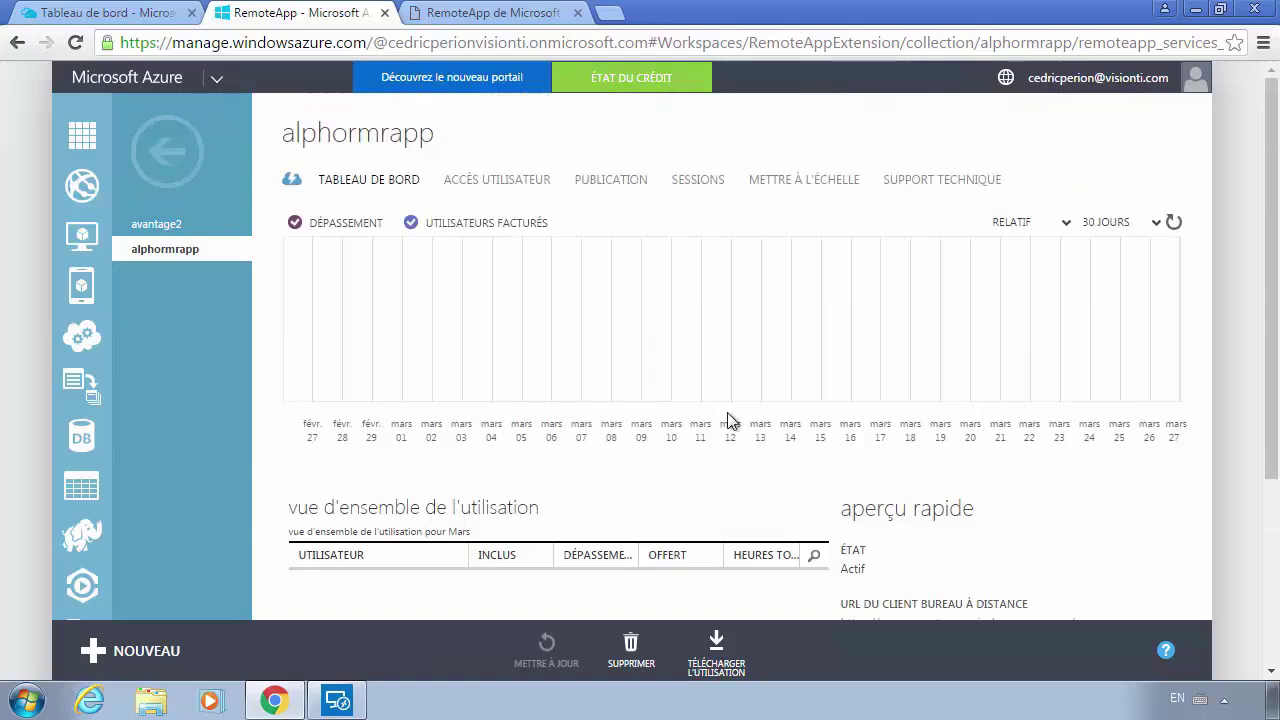
Open the collection's user access page and view the CSV bulk user import dialog, closing it without loading a file
{"action": "left_click", "coordinate": [458, 182]}
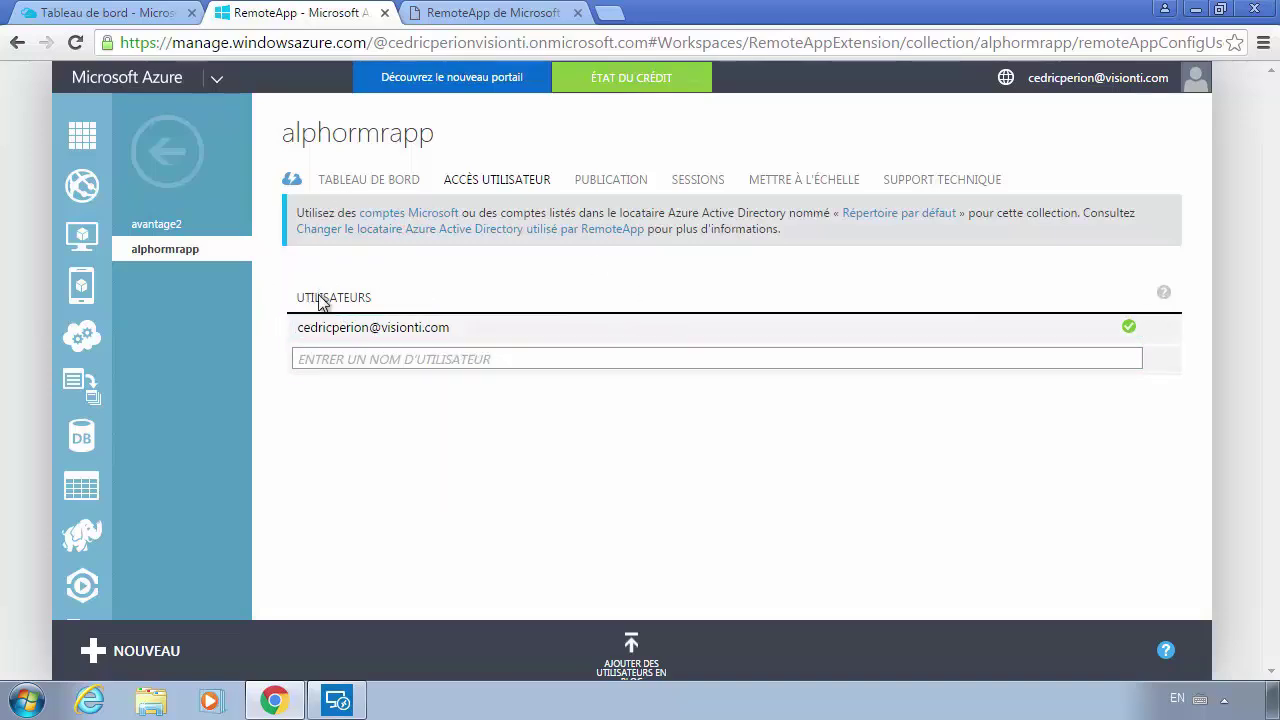
{"action": "left_click", "coordinate": [358, 362]}
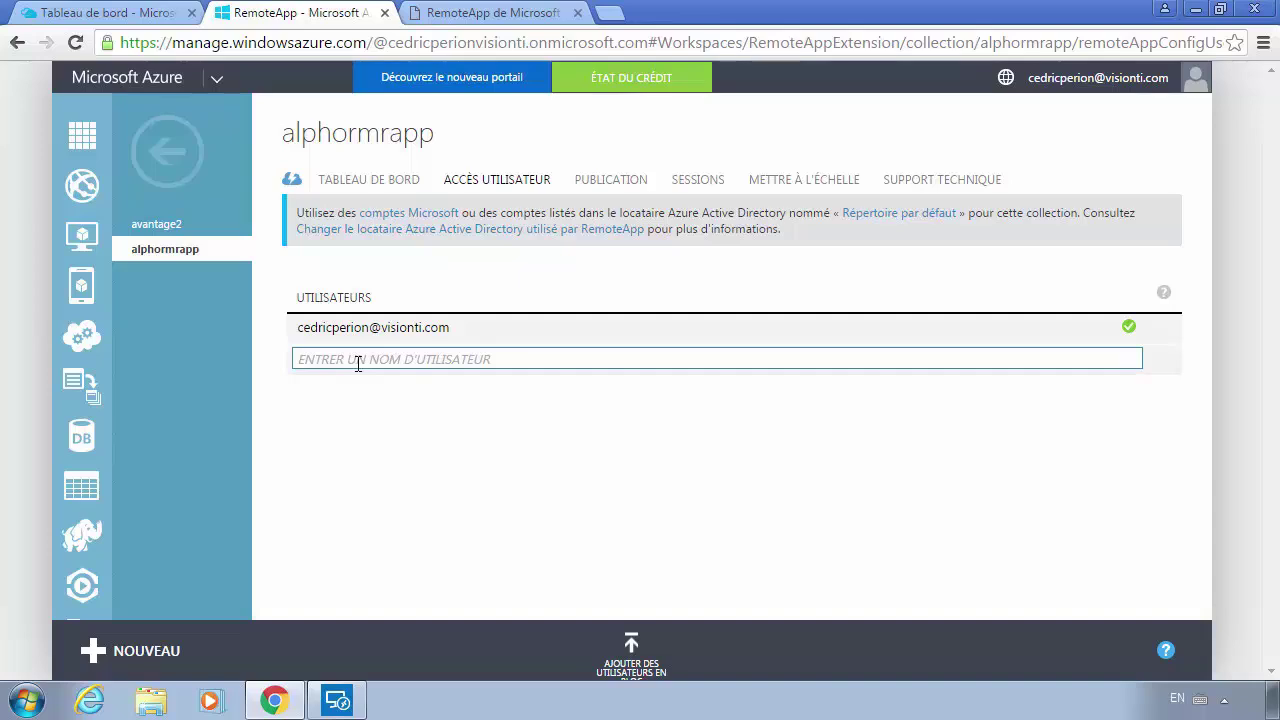
{"action": "double_click", "coordinate": [646, 649]}
{"action": "left_click", "coordinate": [563, 351]}
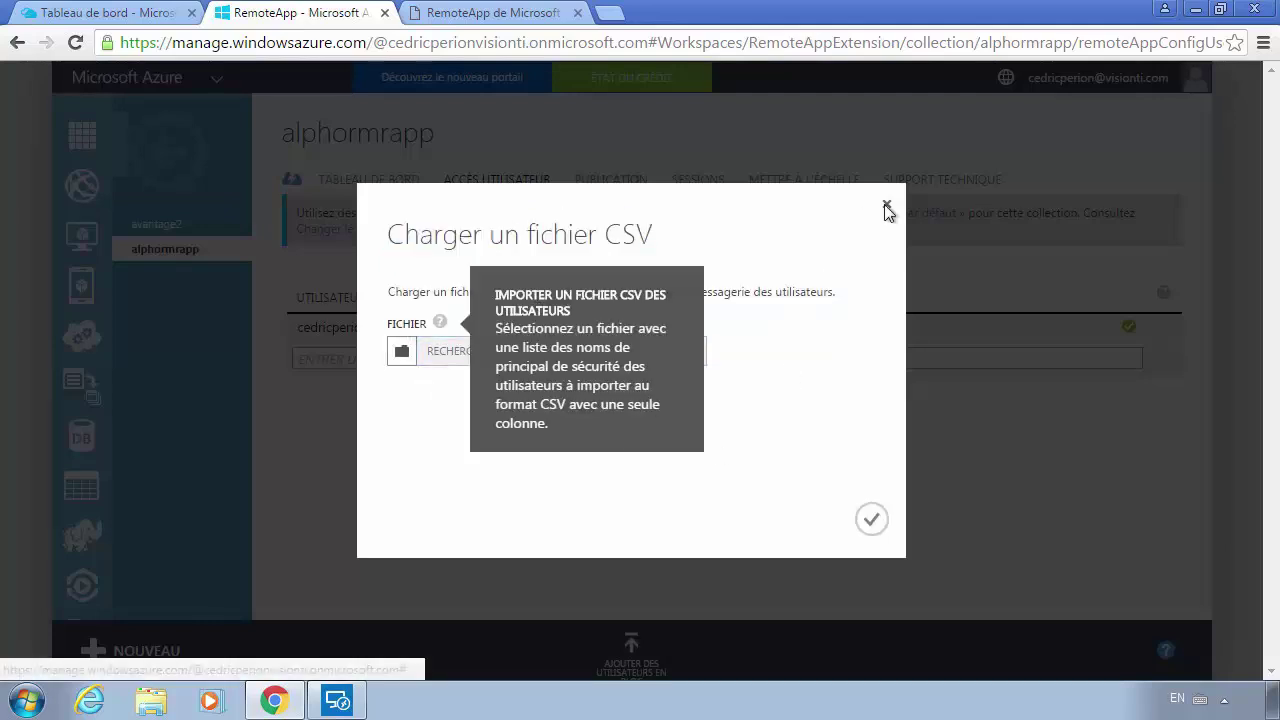
{"action": "left_click", "coordinate": [886, 204]}
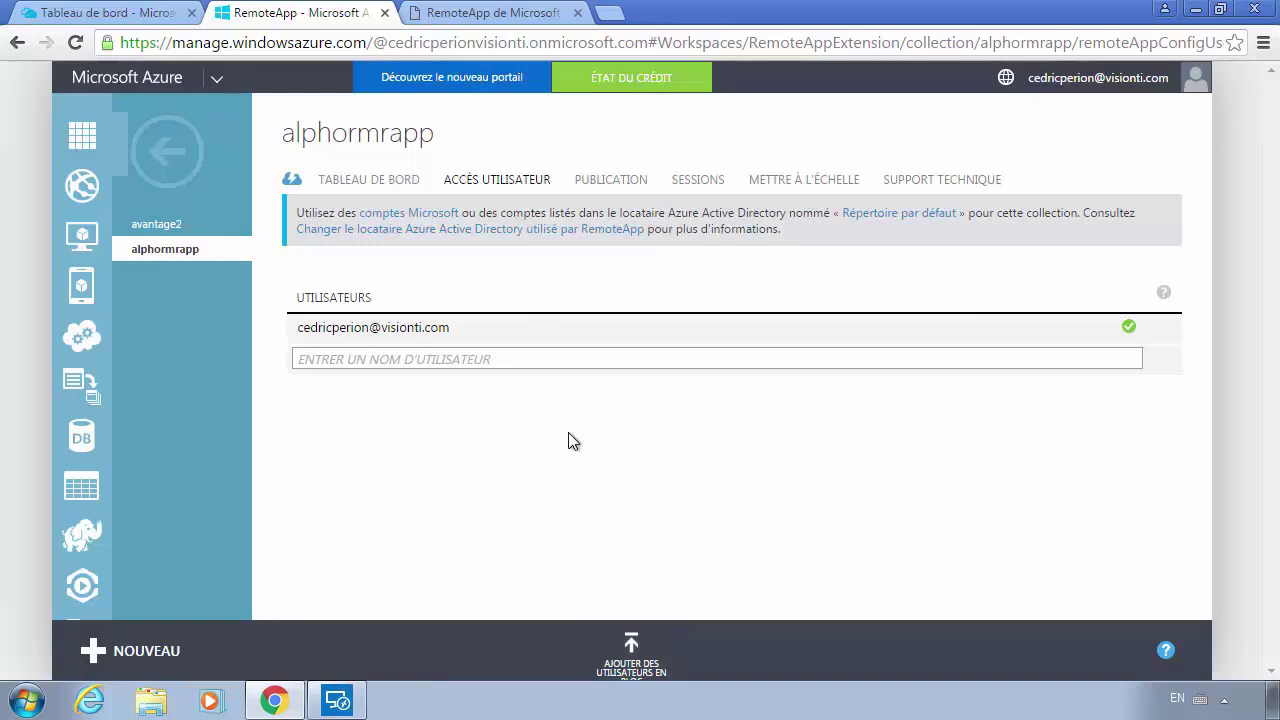
{"action": "left_click", "coordinate": [438, 360]}
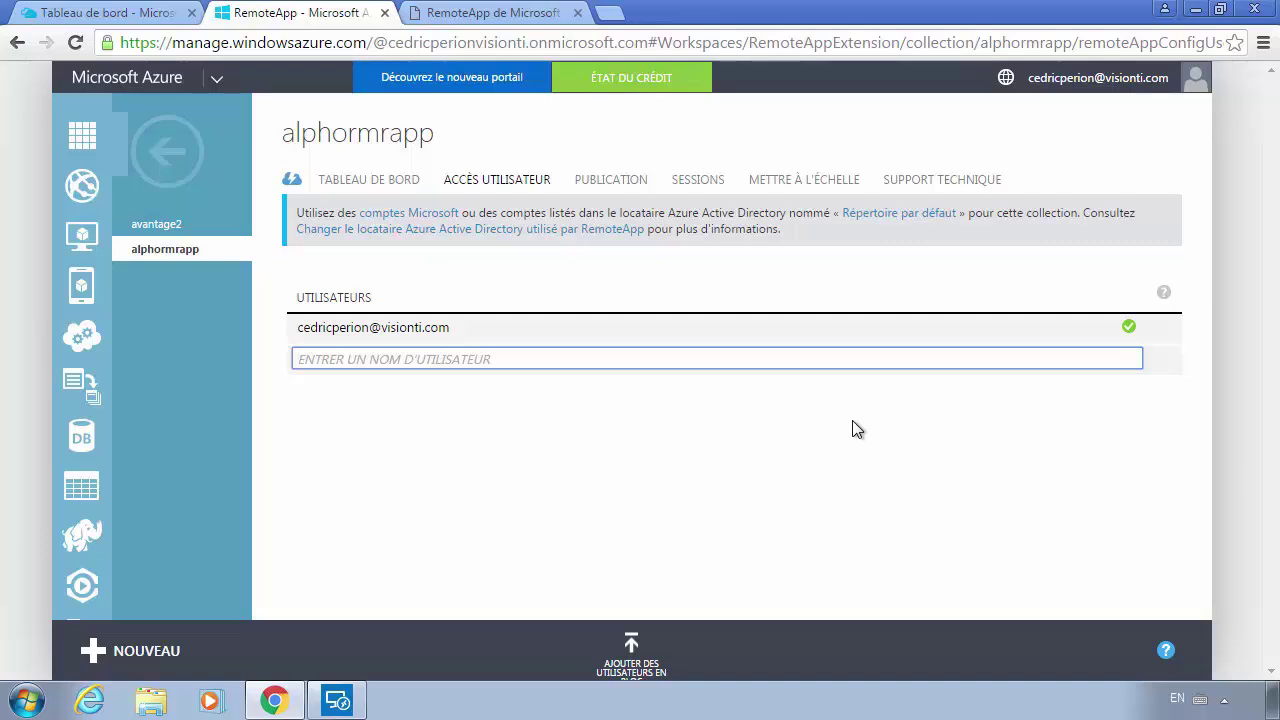
Leave the collection and open the user list of the Répertoire par défaut directory in Active Directory
{"action": "left_click", "coordinate": [166, 150]}
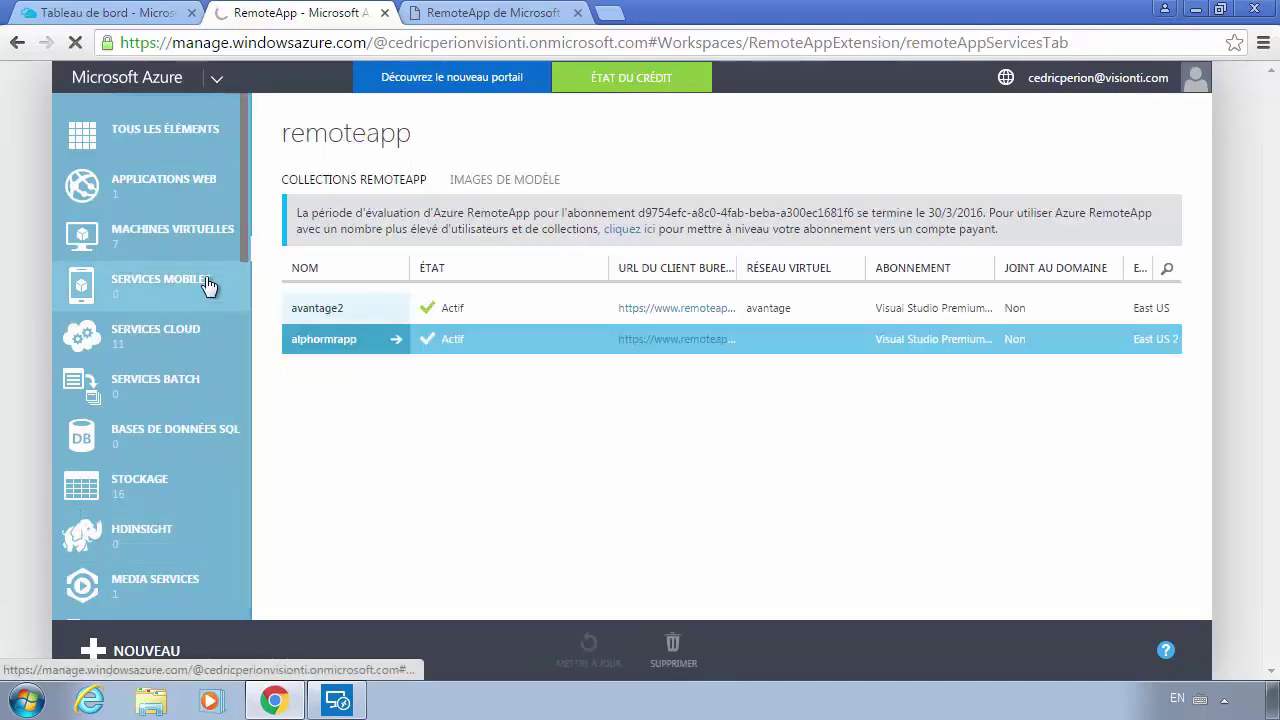
{"action": "scroll", "coordinate": [175, 480], "scroll_direction": "down", "scroll_amount": 12}
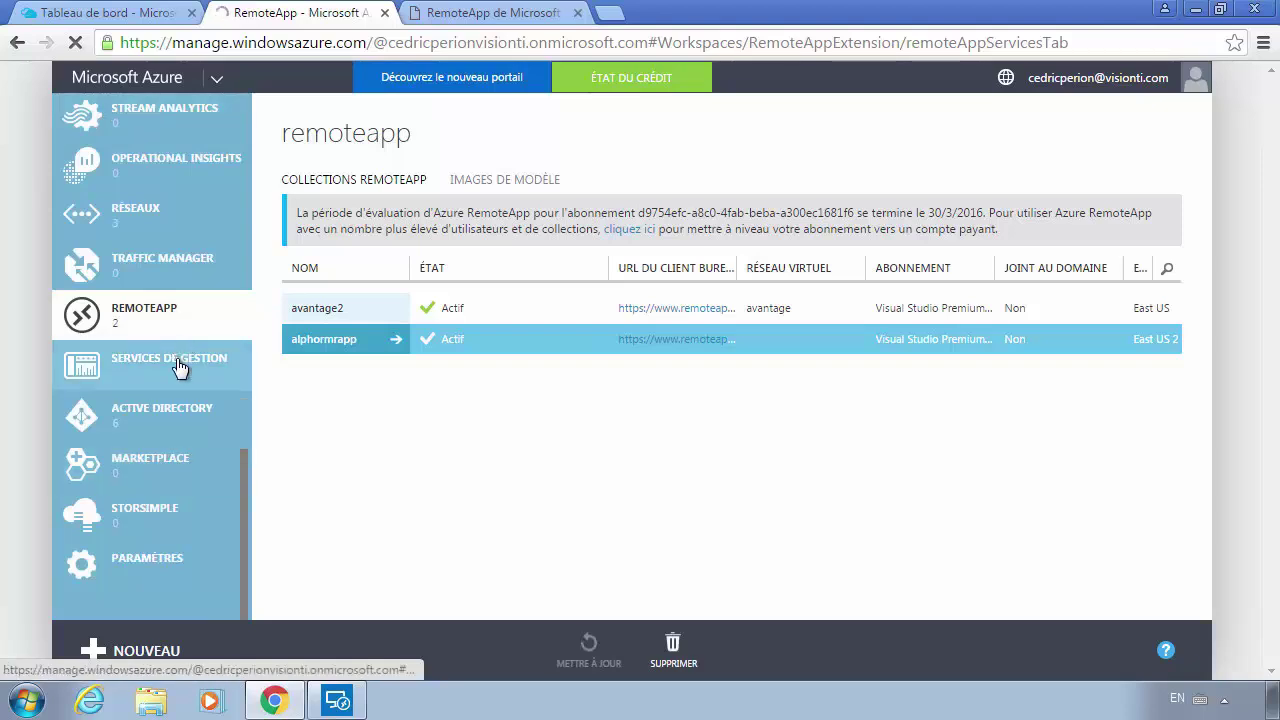
{"action": "left_click", "coordinate": [160, 428]}
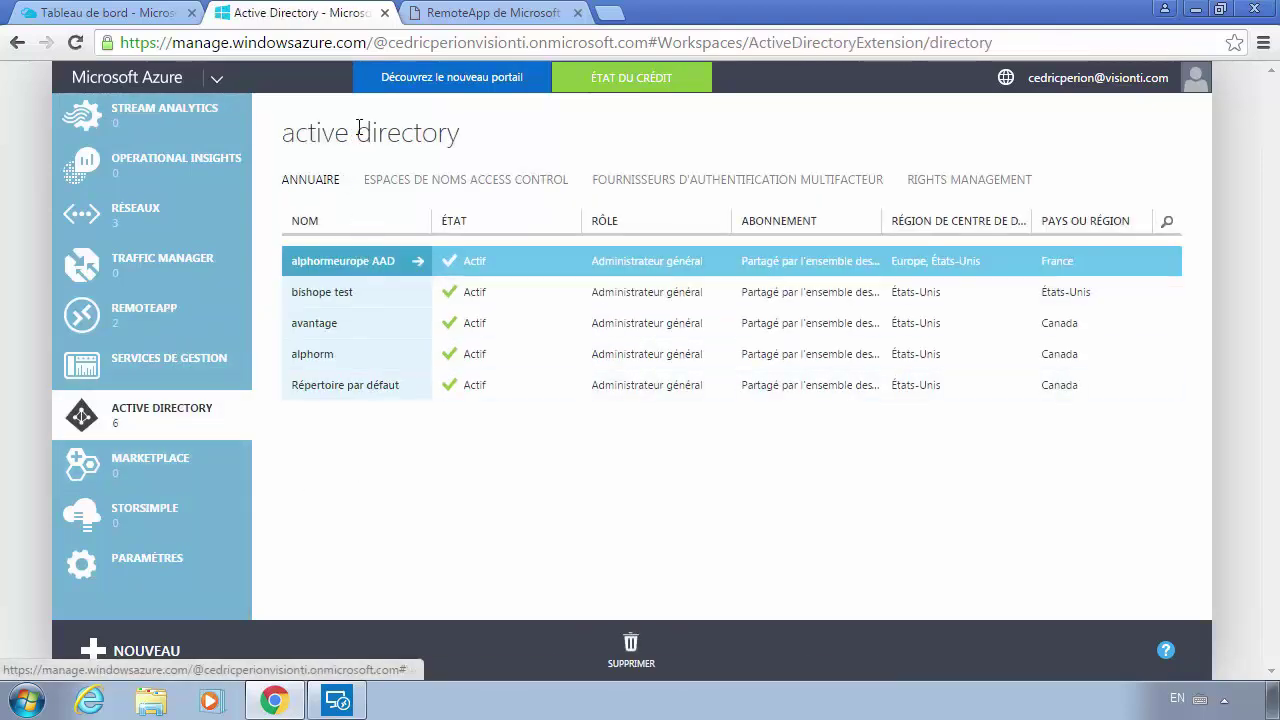
{"action": "left_click", "coordinate": [352, 390]}
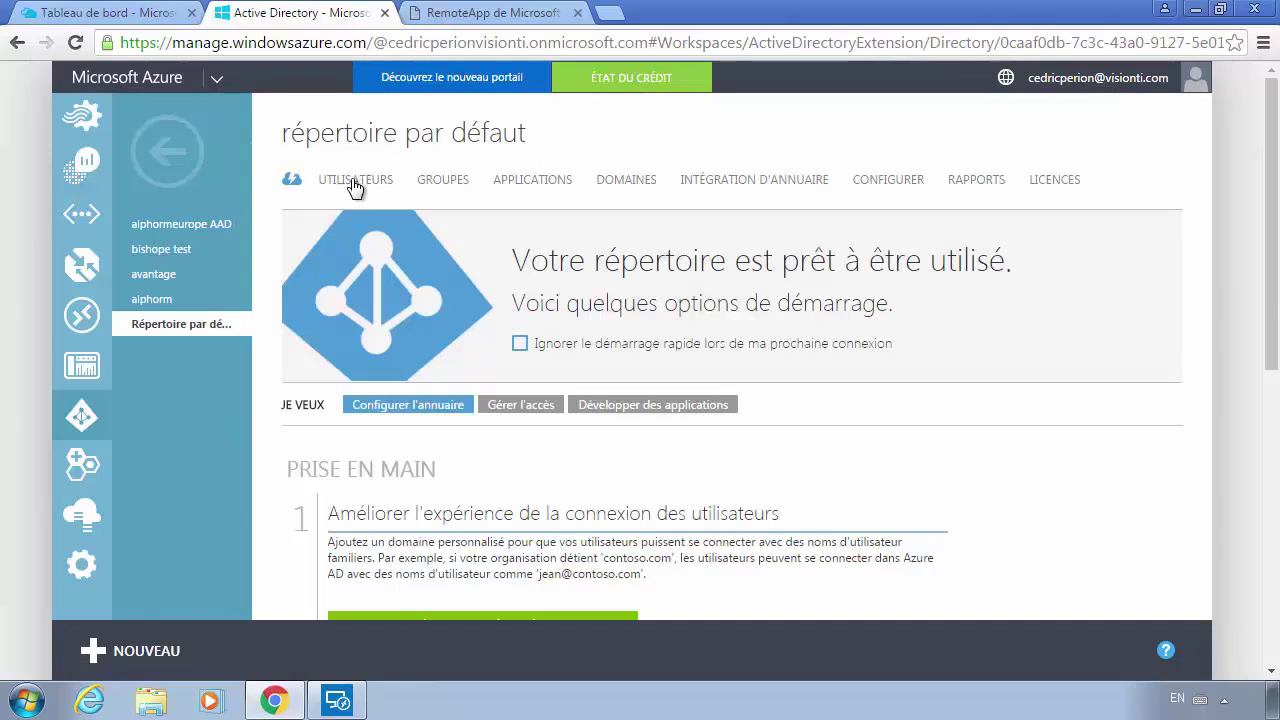
{"action": "left_click", "coordinate": [355, 181]}
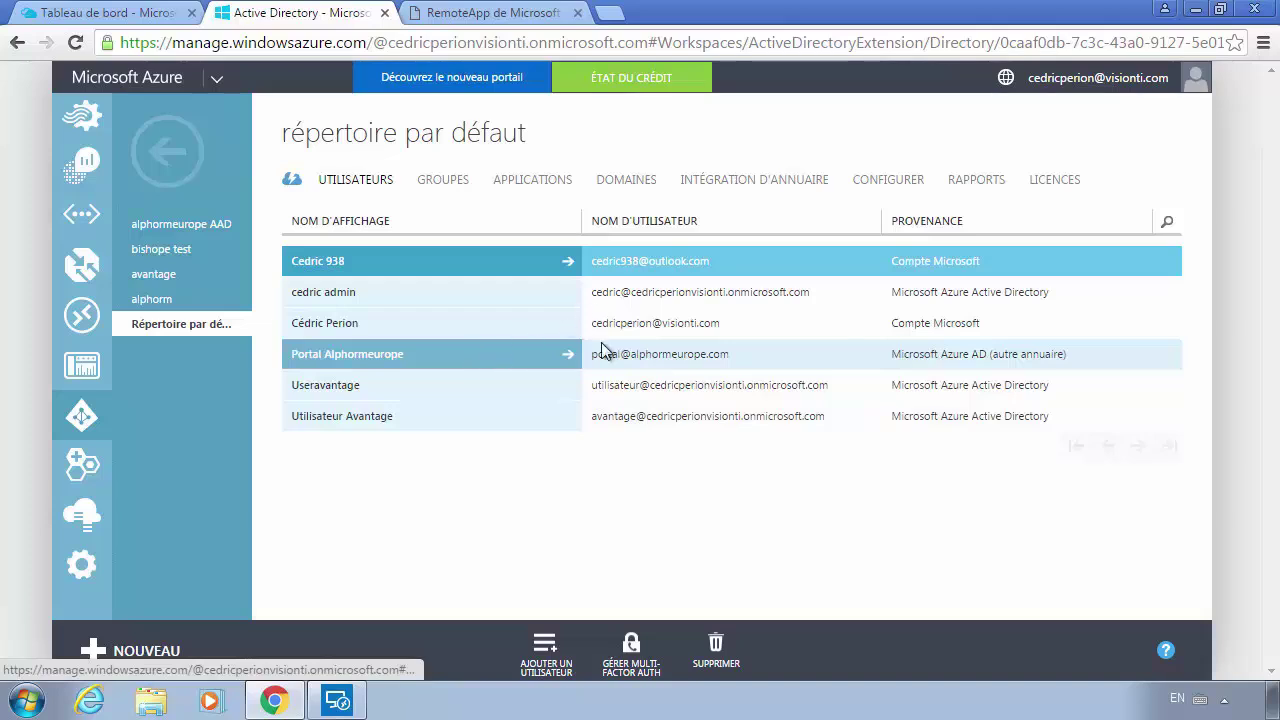
Start adding a directory user of type Nouvel utilisateur dans votre organisation, keeping the directory's onmicrosoft.com domain
{"action": "left_click", "coordinate": [540, 648]}
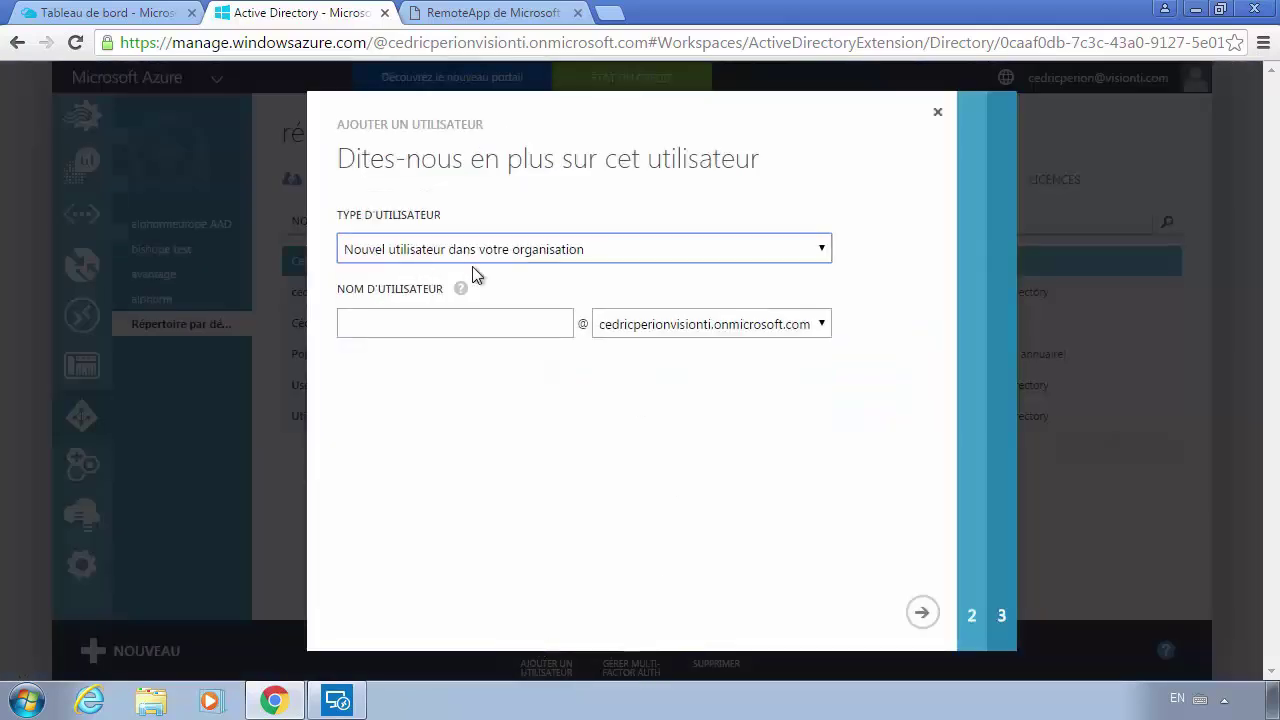
{"action": "left_click", "coordinate": [510, 252]}
{"action": "left_click", "coordinate": [510, 273]}
{"action": "left_click", "coordinate": [675, 326]}
{"action": "left_click", "coordinate": [677, 347]}
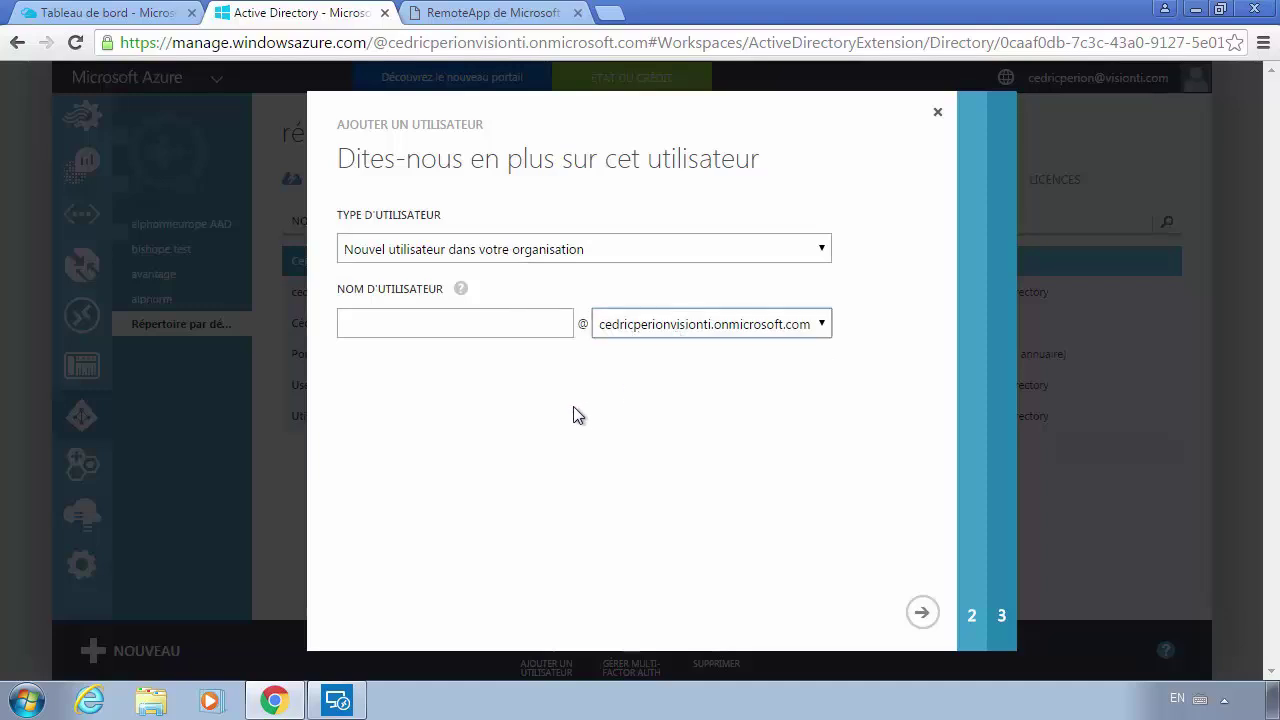
{"action": "left_click", "coordinate": [557, 330]}
{"action": "left_click", "coordinate": [636, 330]}
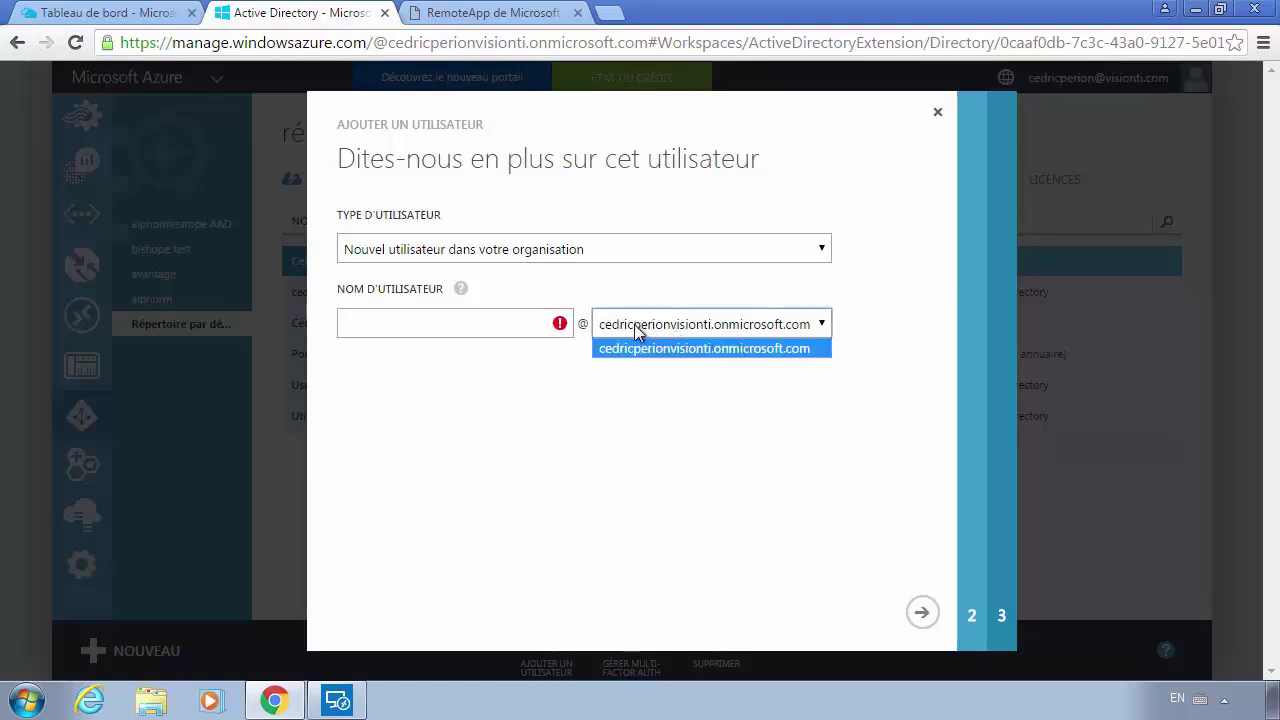
{"action": "left_click", "coordinate": [621, 249]}
{"action": "left_click", "coordinate": [609, 358]}
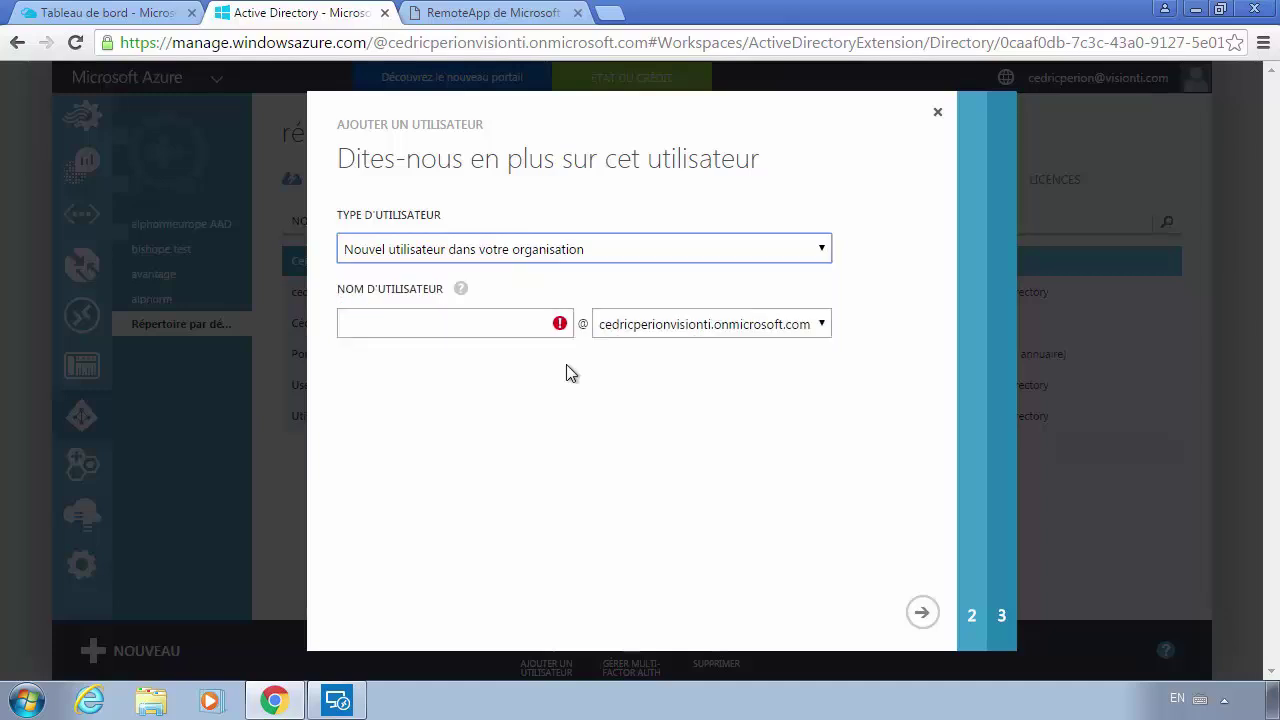
Set the new user's user name to useremoteapp and continue to the user profile page
{"action": "left_click", "coordinate": [533, 319]}
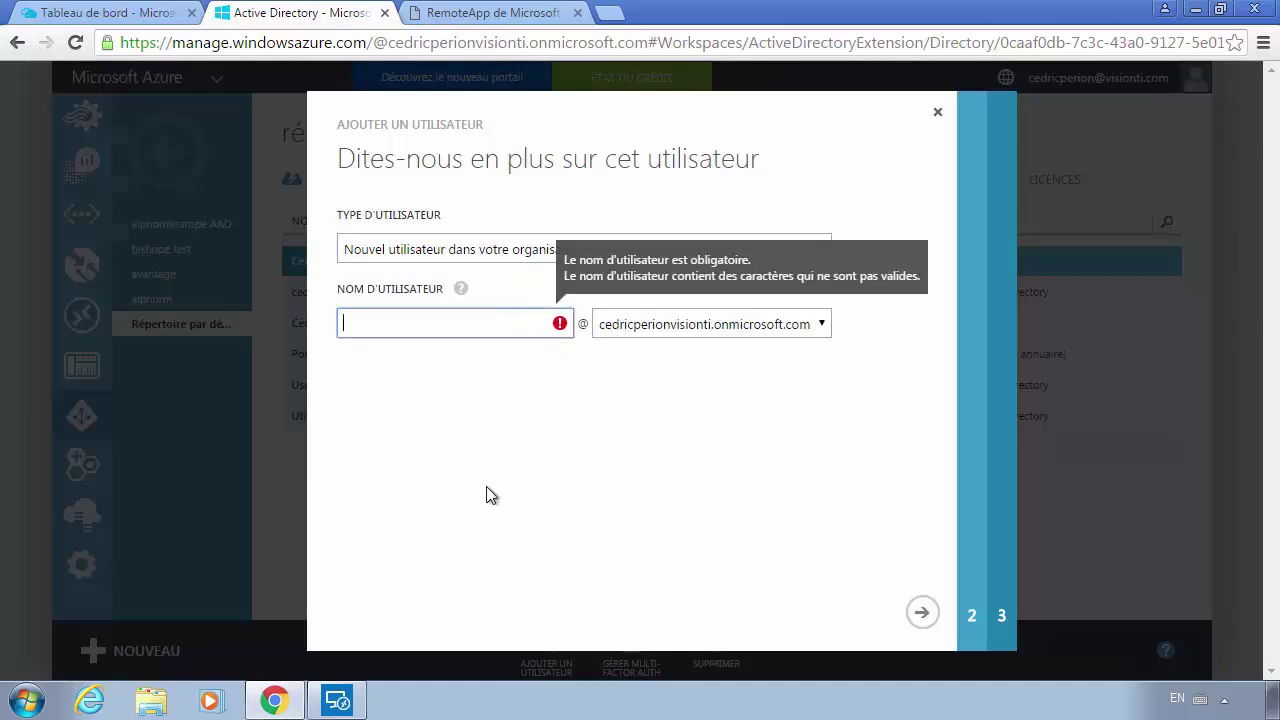
{"action": "type", "text": "userremo"}
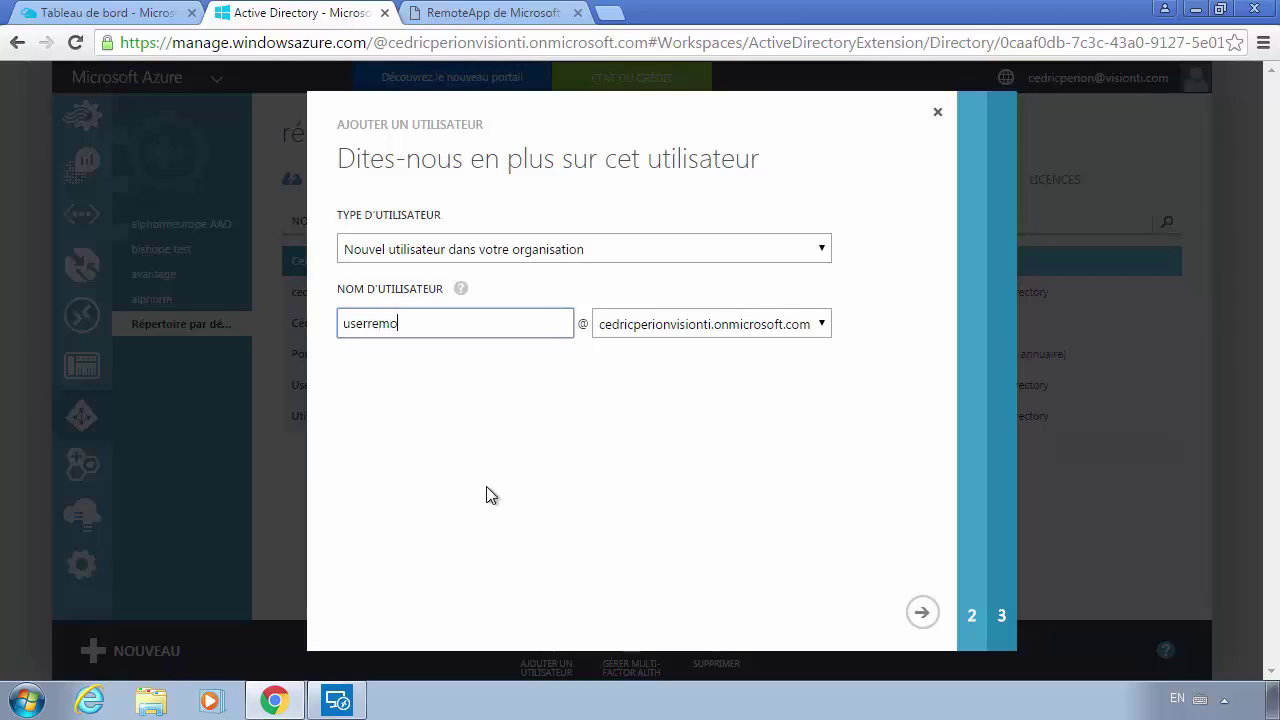
{"action": "type", "text": "teapp"}
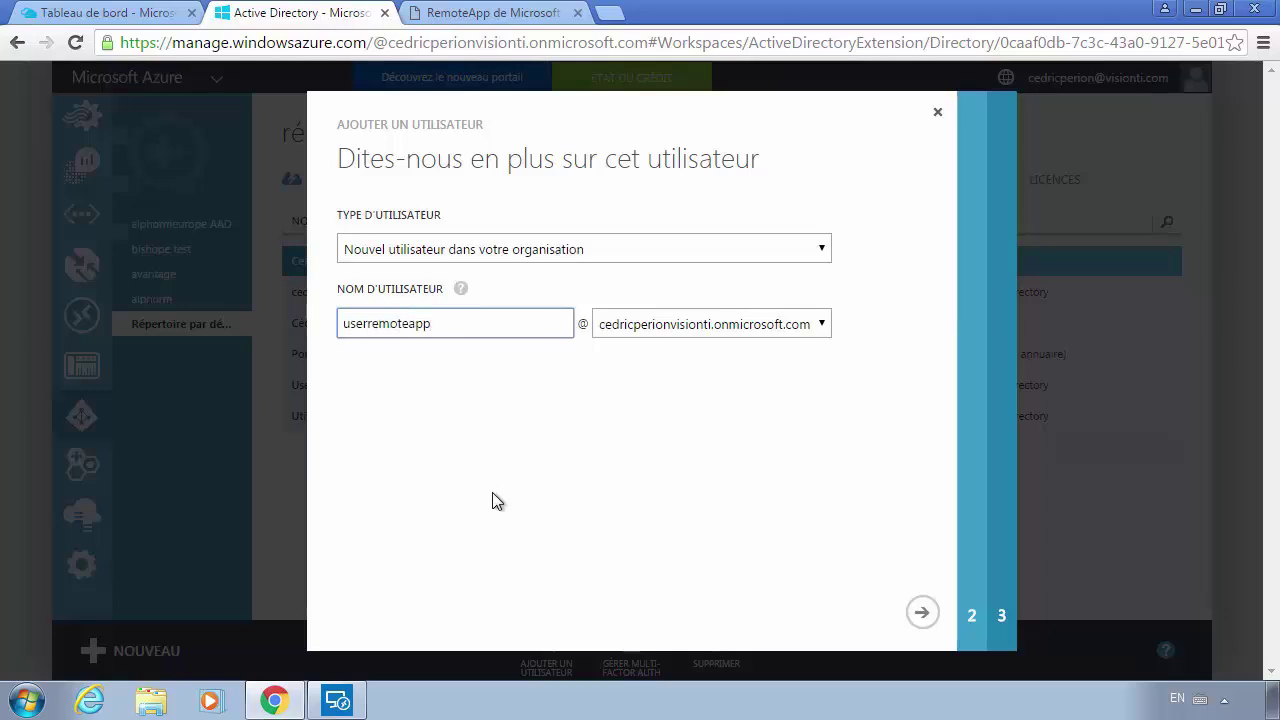
{"action": "key", "text": "Left"}
{"action": "key", "text": "Left"}
{"action": "key", "text": "Left"}
{"action": "key", "text": "Left"}
{"action": "key", "text": "Left"}
{"action": "key", "text": "Left"}
{"action": "key", "text": "Left"}
{"action": "key", "text": "Left"}
{"action": "key", "text": "Left"}
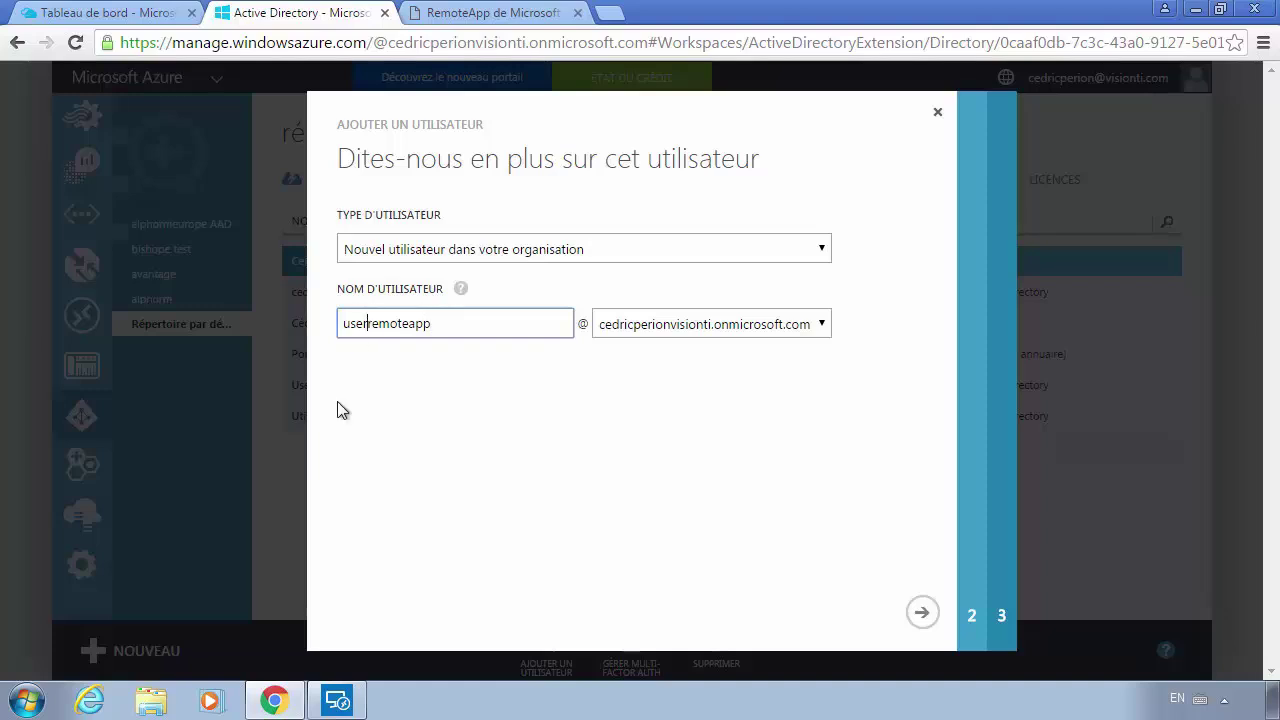
{"action": "key", "text": "BackSpace"}
{"action": "left_click", "coordinate": [922, 612]}
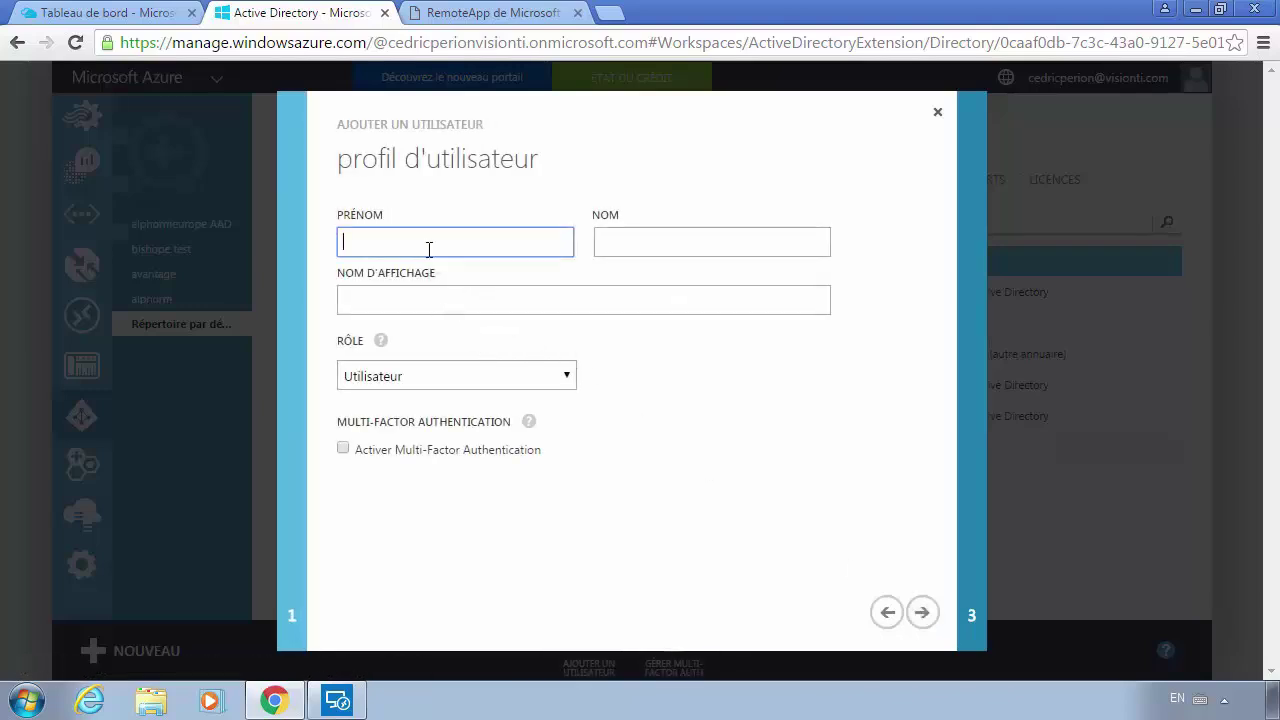
Fill in the profile with first name User, last name Remoteapp, display name "user remote app" and the Utilisateur role
{"action": "type", "text": "User"}
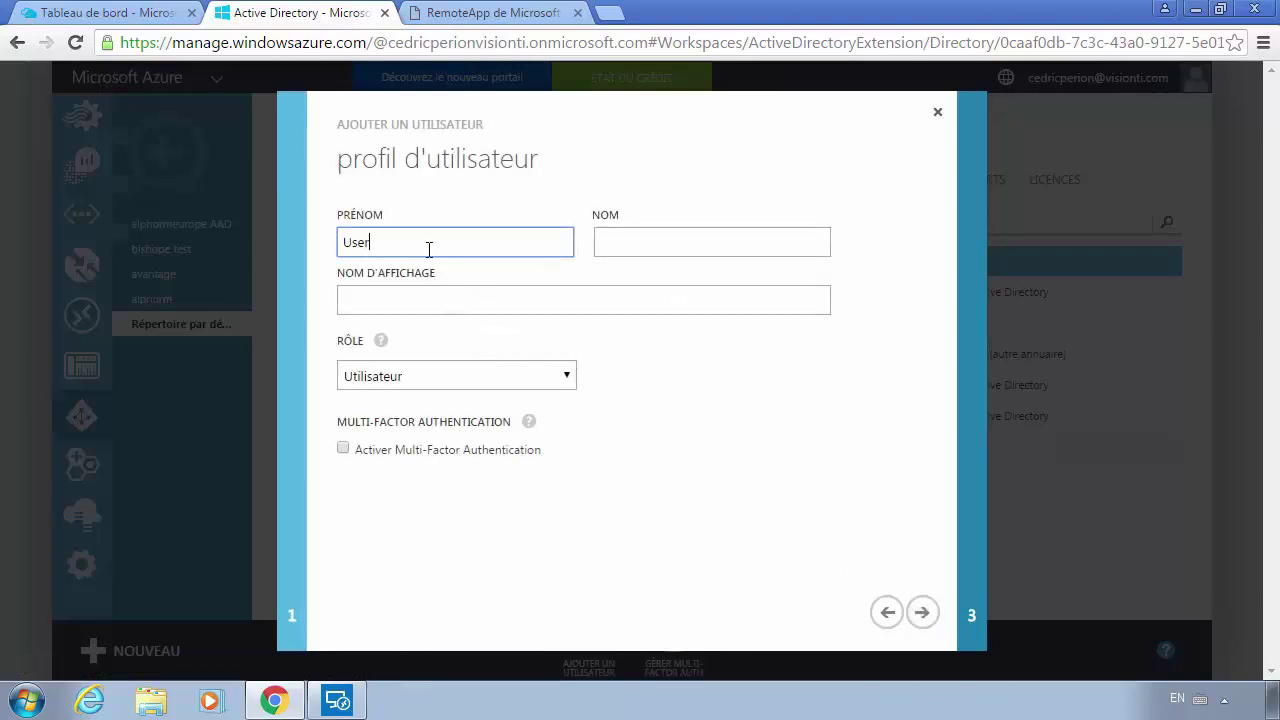
{"action": "key", "text": "Tab"}
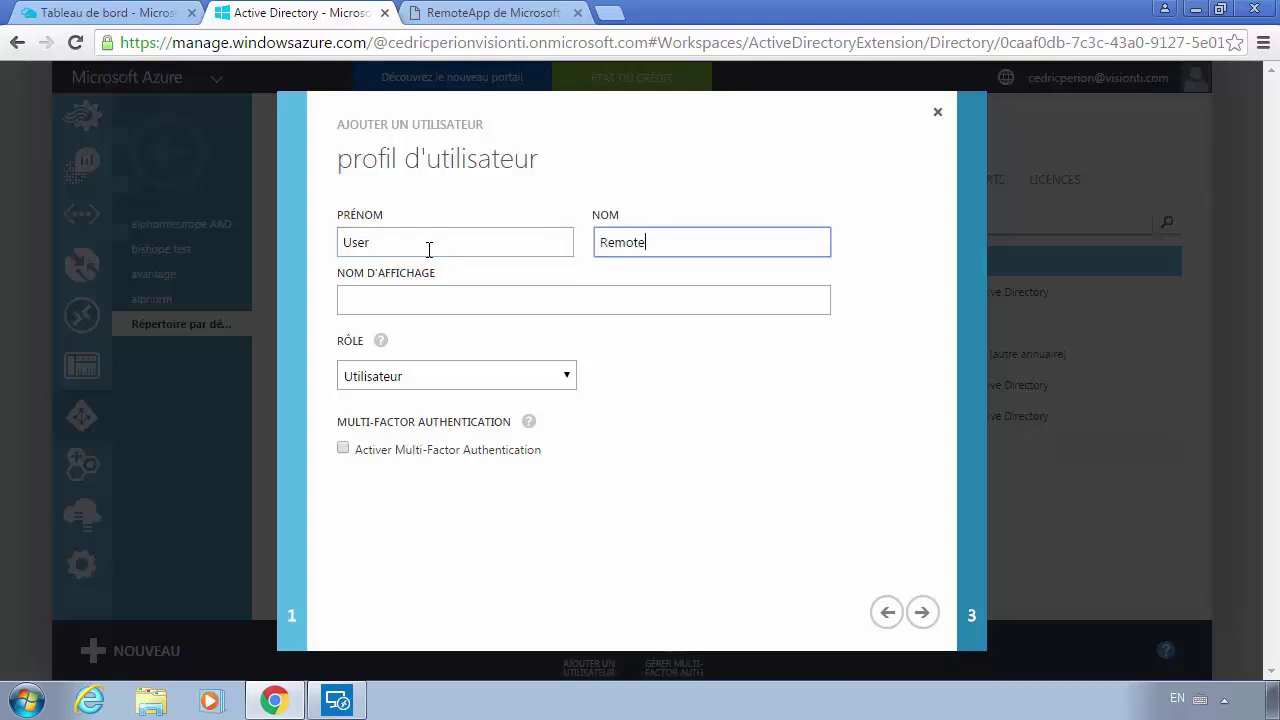
{"action": "key", "text": "Tab"}
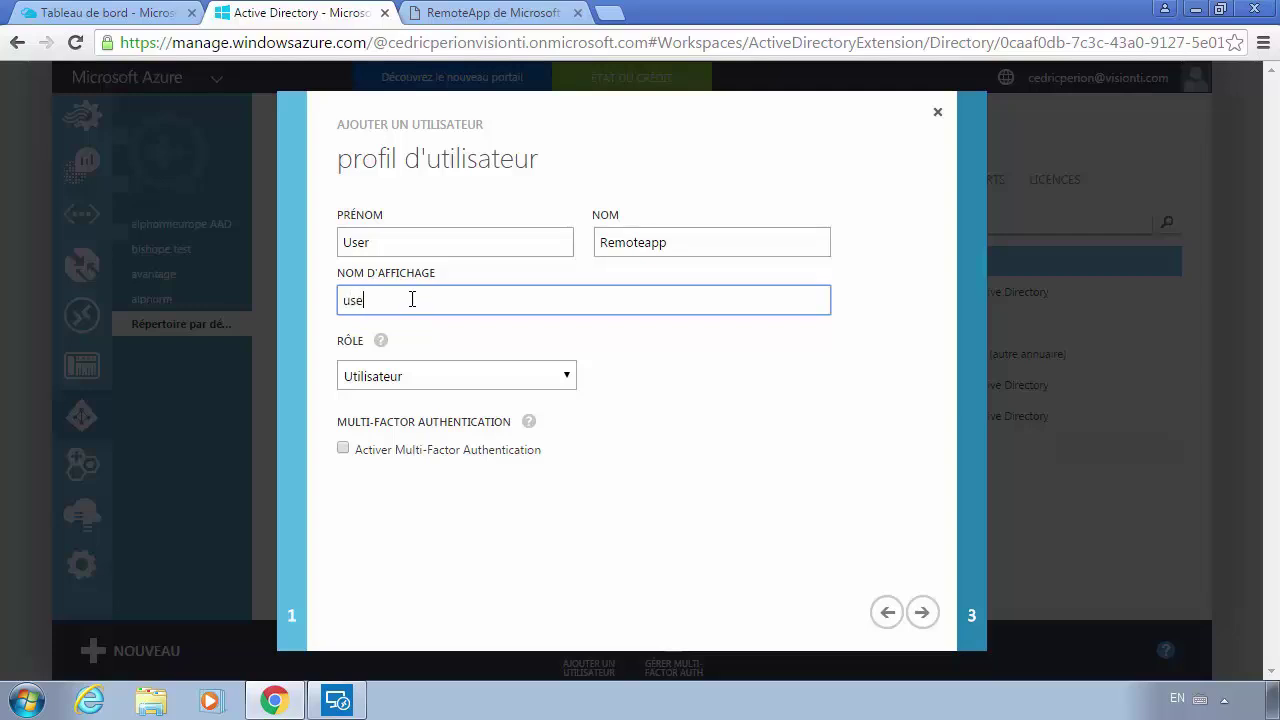
{"action": "type", "text": "user remoteapp"}
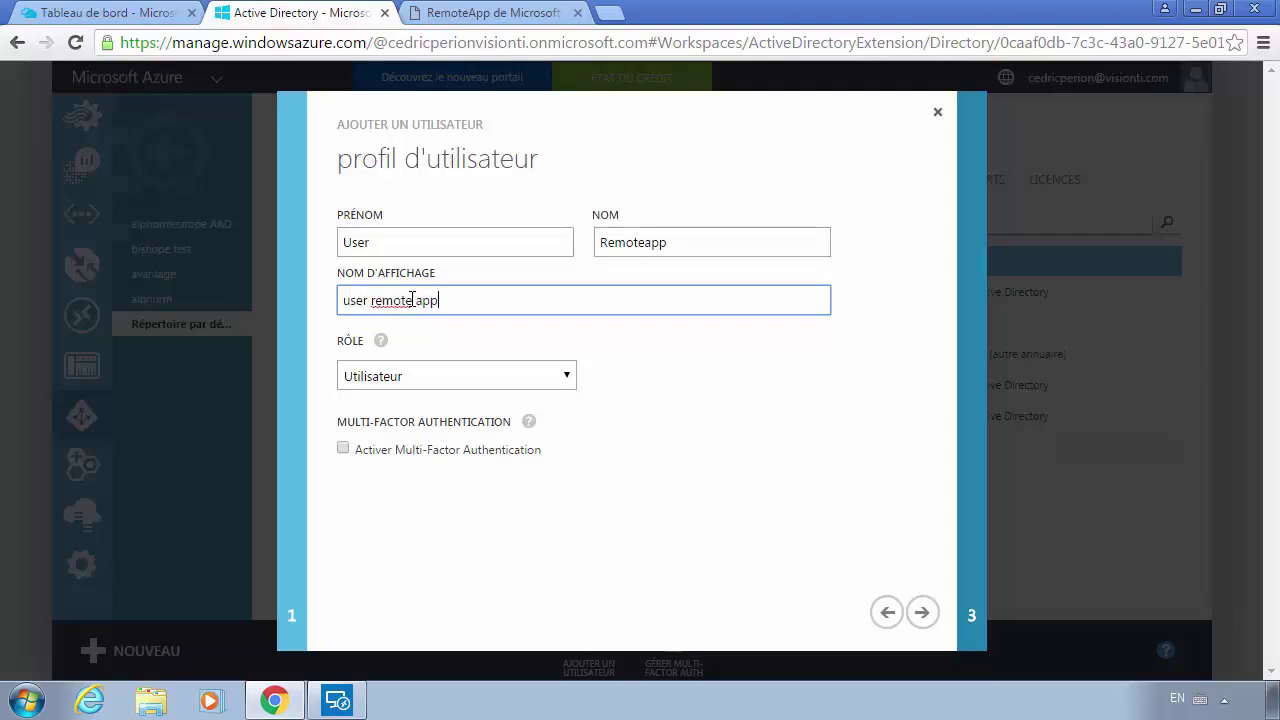
{"action": "left_click", "coordinate": [460, 382]}
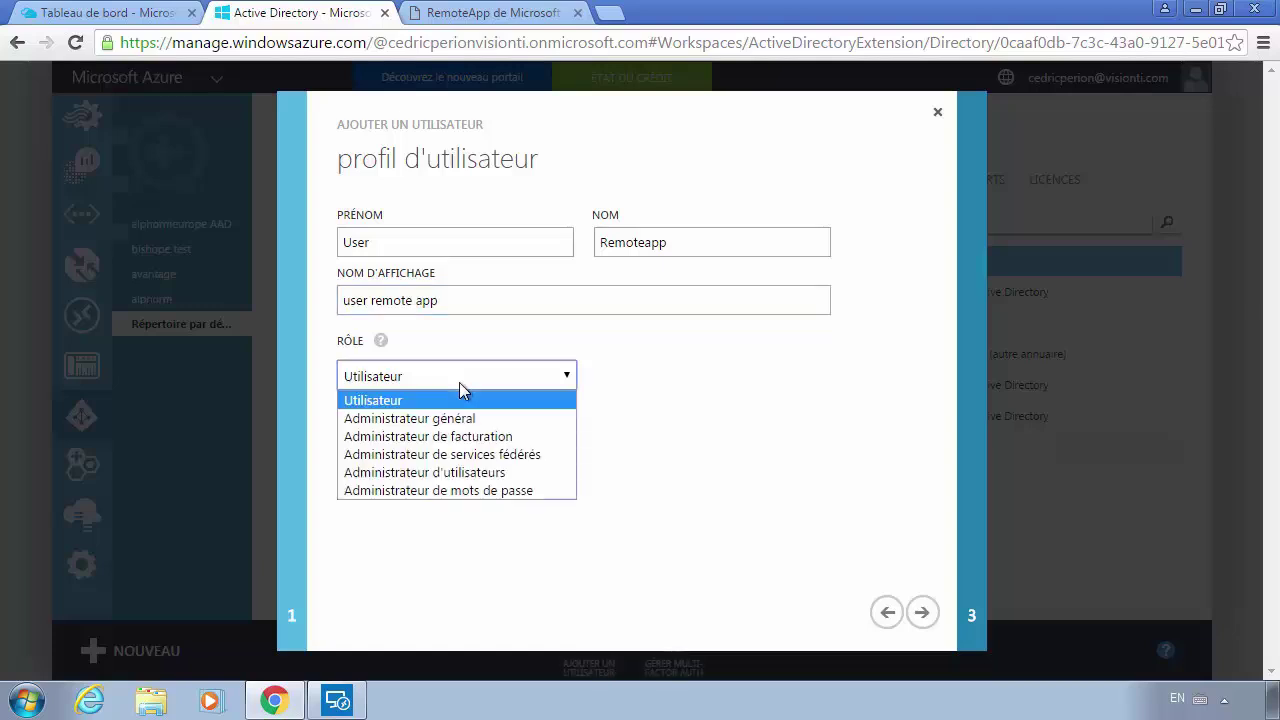
{"action": "left_click", "coordinate": [459, 382]}
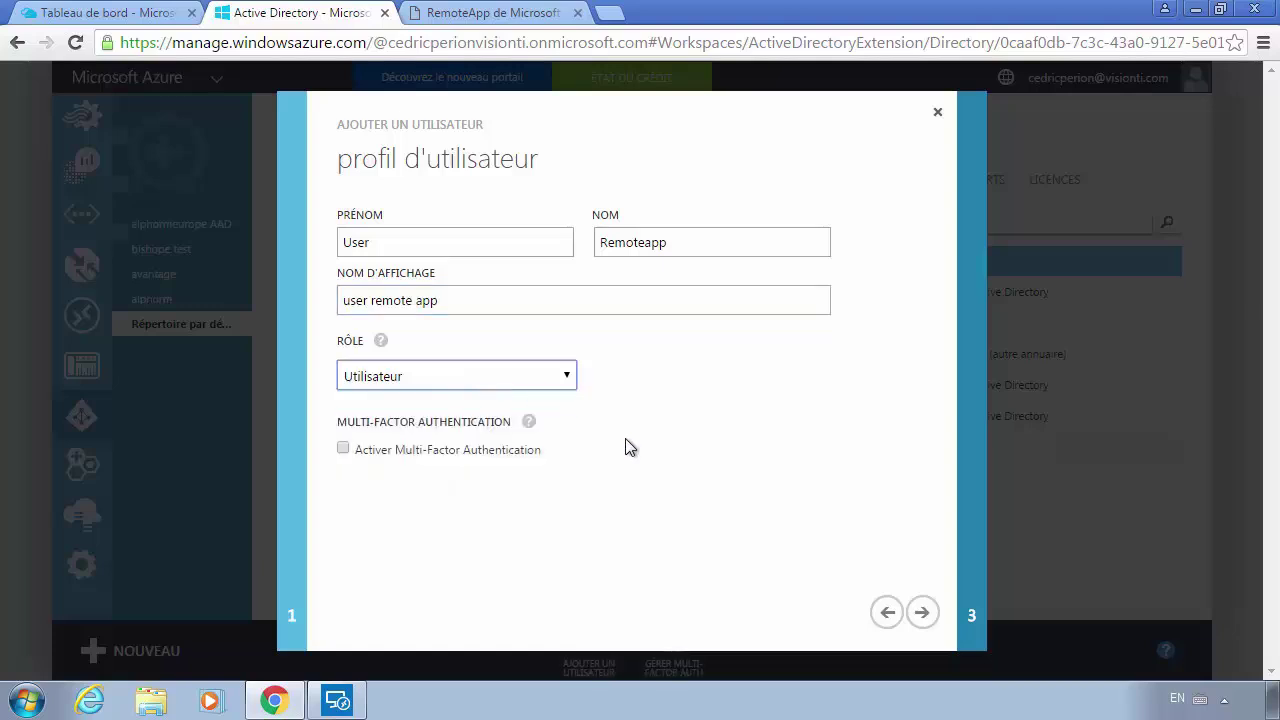
Create the new directory user with a temporary password and copy that password
{"action": "left_click", "coordinate": [922, 612]}
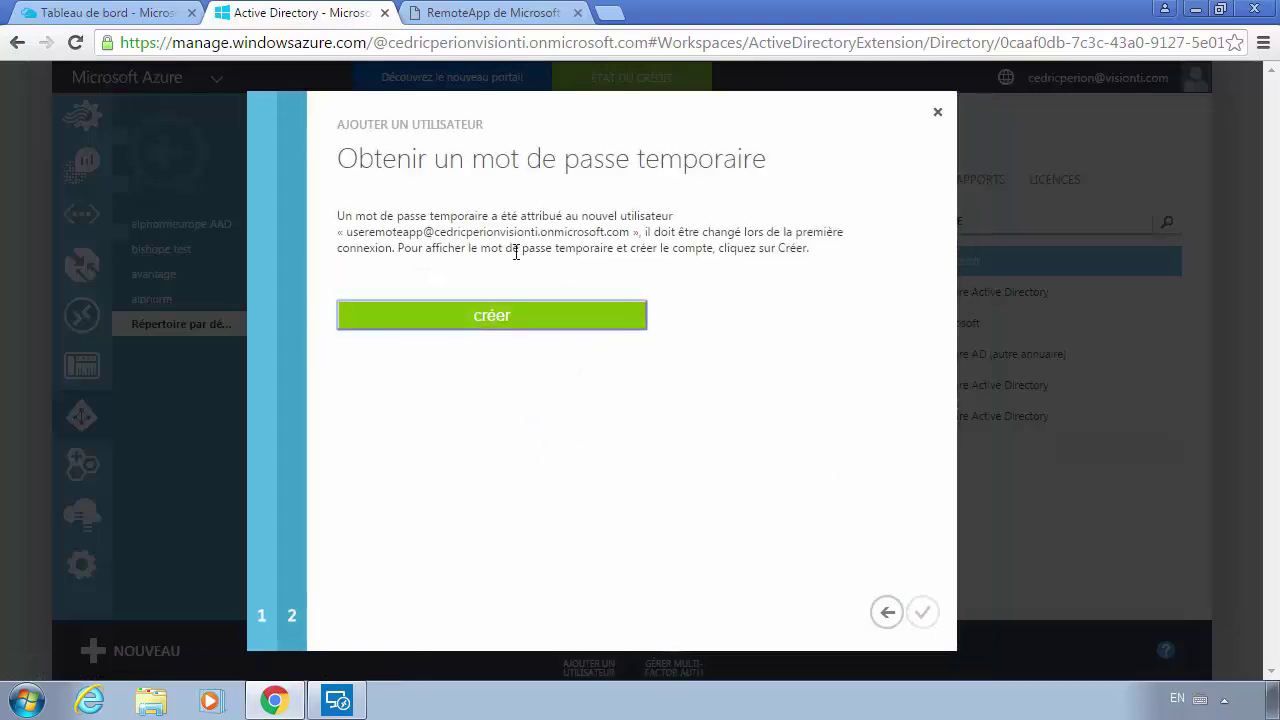
{"action": "left_click", "coordinate": [466, 320]}
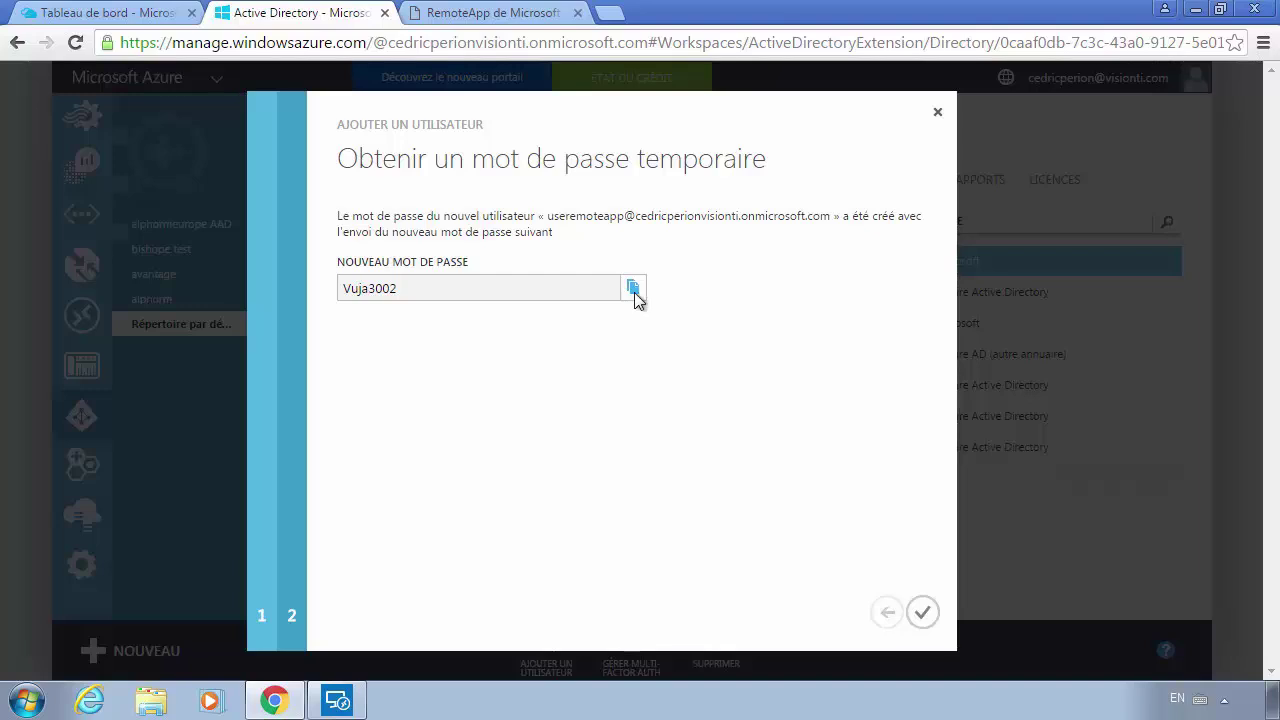
{"action": "left_click", "coordinate": [633, 290]}
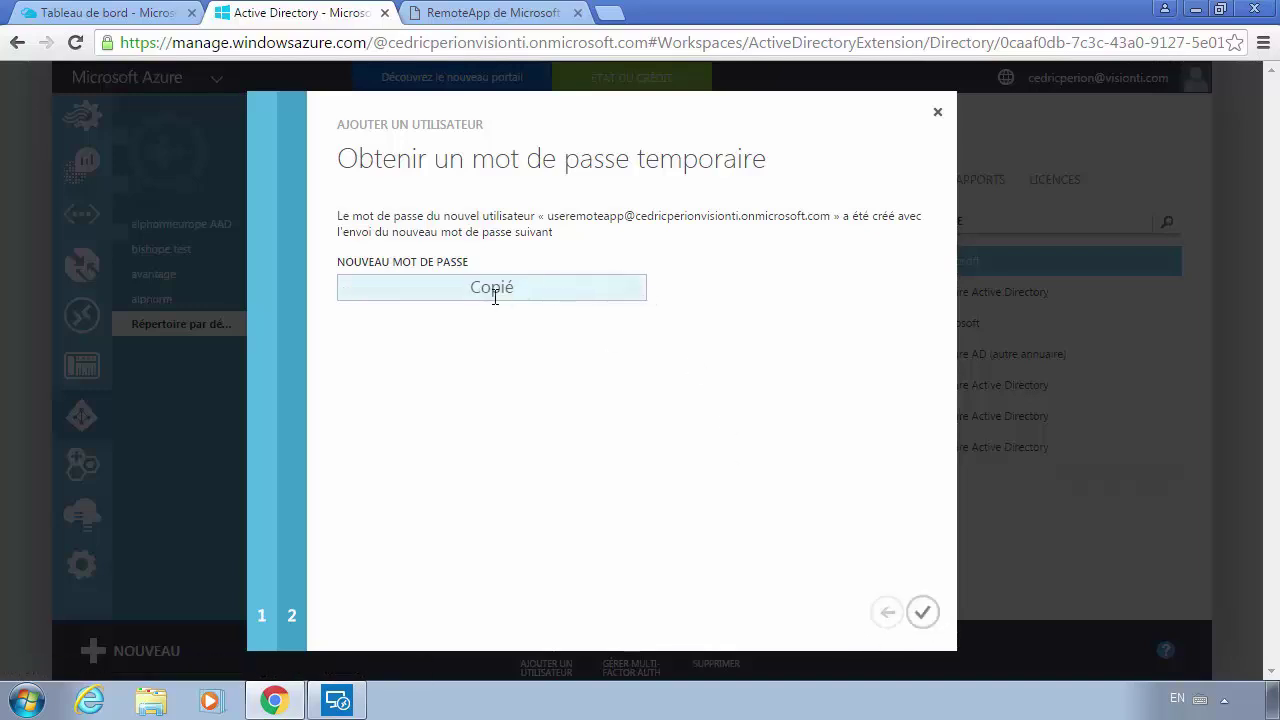
Paste the temporary password into a new Bloc-notes document and finish adding the user in the Azure portal
{"action": "left_click", "coordinate": [27, 700]}
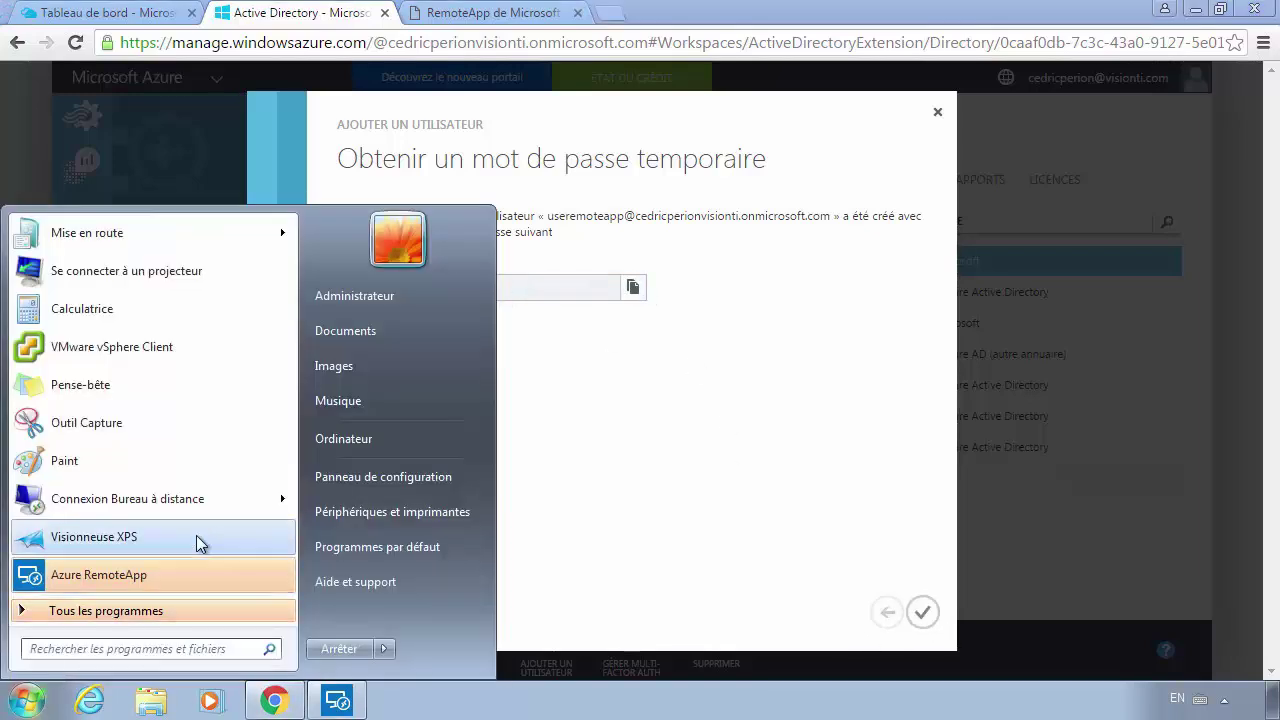
{"action": "type", "text": "bloc"}
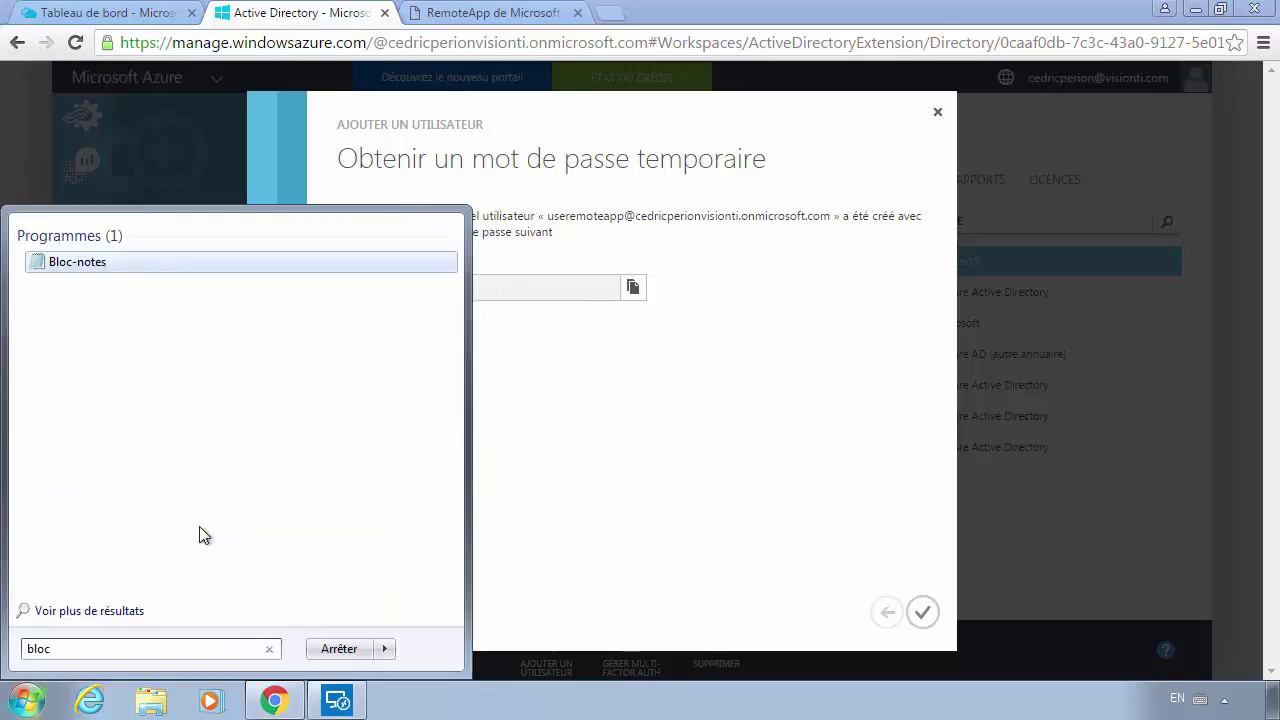
{"action": "key", "text": "Return"}
{"action": "key", "text": "ctrl+v"}
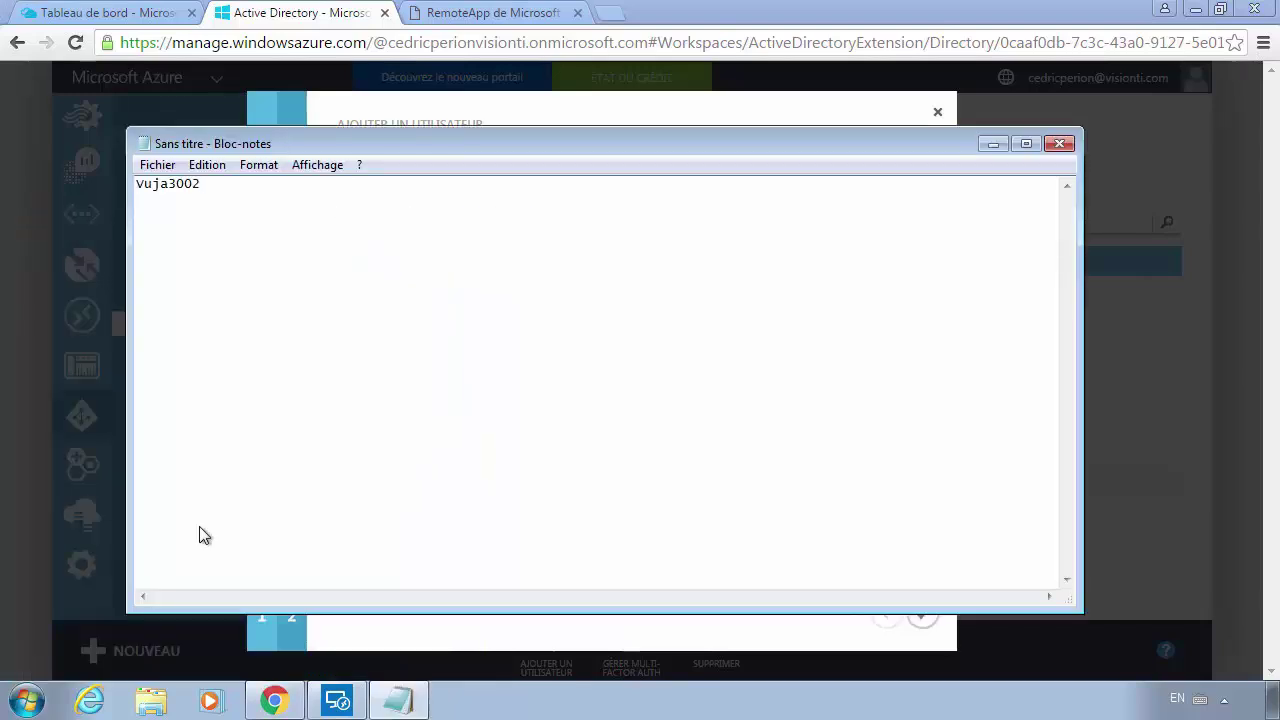
{"action": "left_click", "coordinate": [1002, 142]}
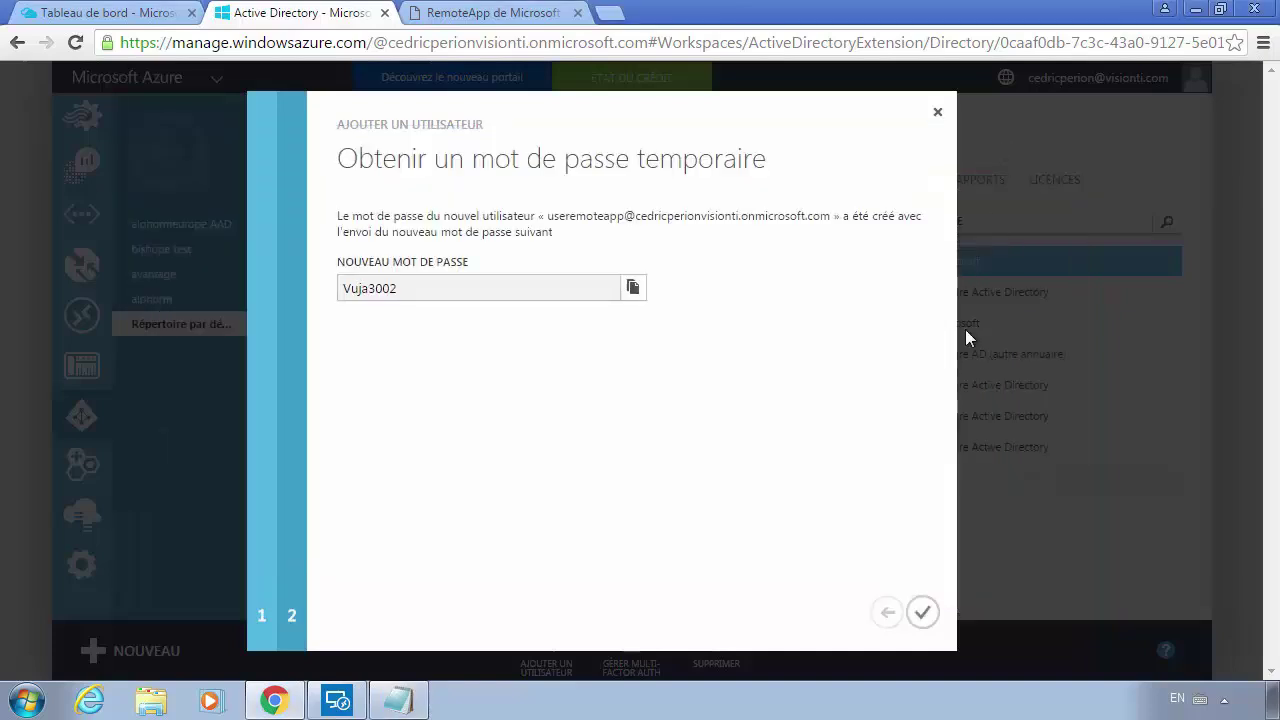
{"action": "left_click", "coordinate": [922, 612]}
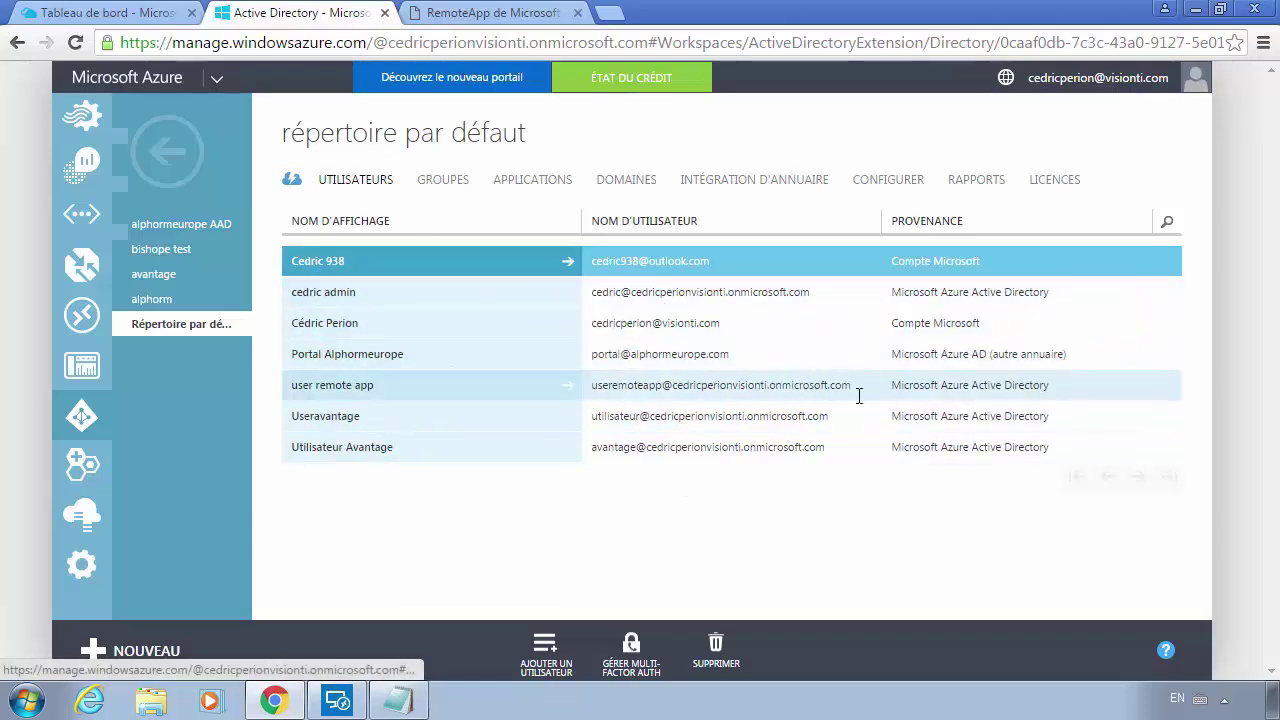
Copy the user remote app account's user name from the directory list into Bloc-notes, below the password
{"action": "left_click_drag", "start_coordinate": [874, 400], "coordinate": [591, 391]}
{"action": "key", "text": "ctrl+c"}
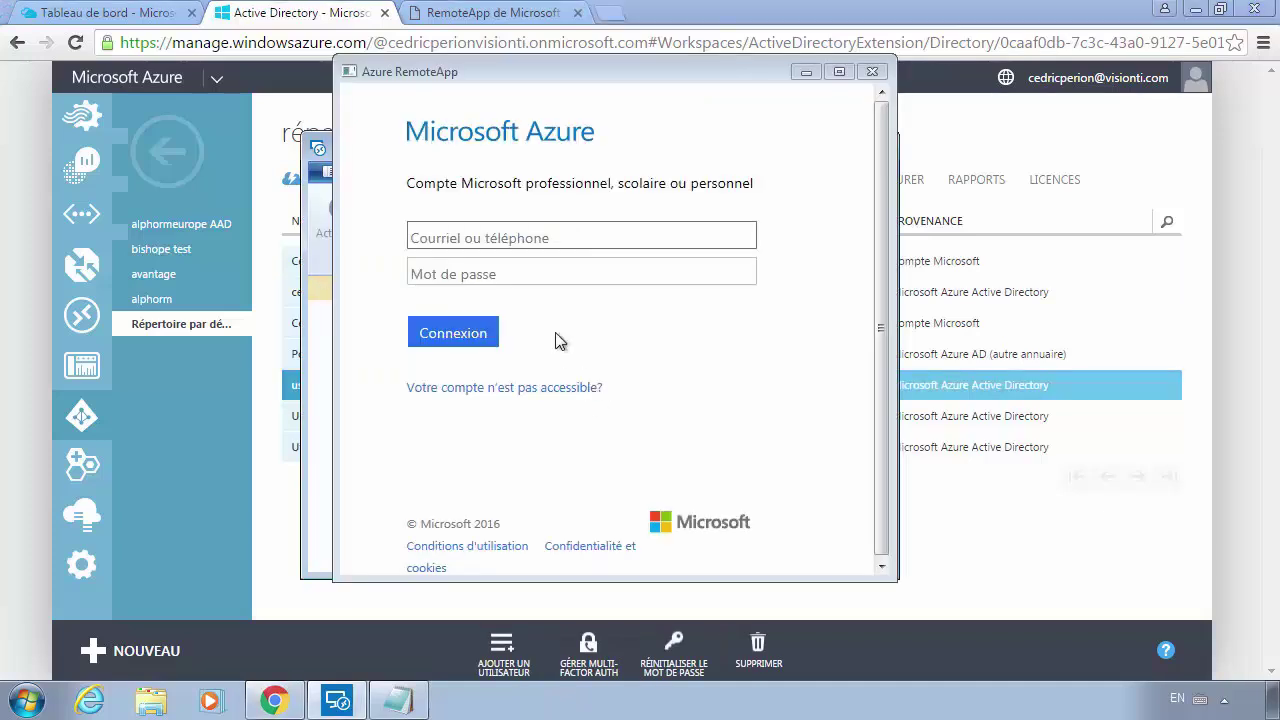
{"action": "left_click", "coordinate": [398, 700]}
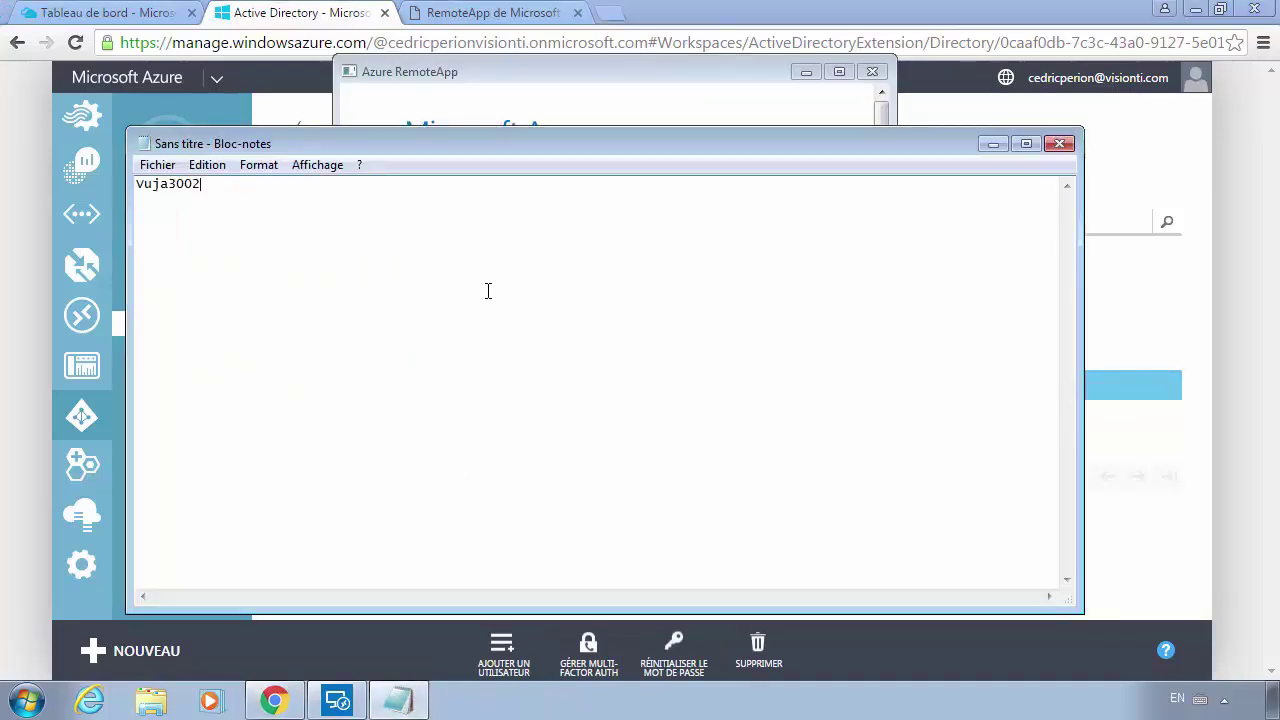
{"action": "key", "text": "Return"}
{"action": "key", "text": "Return"}
{"action": "key", "text": "ctrl+v"}
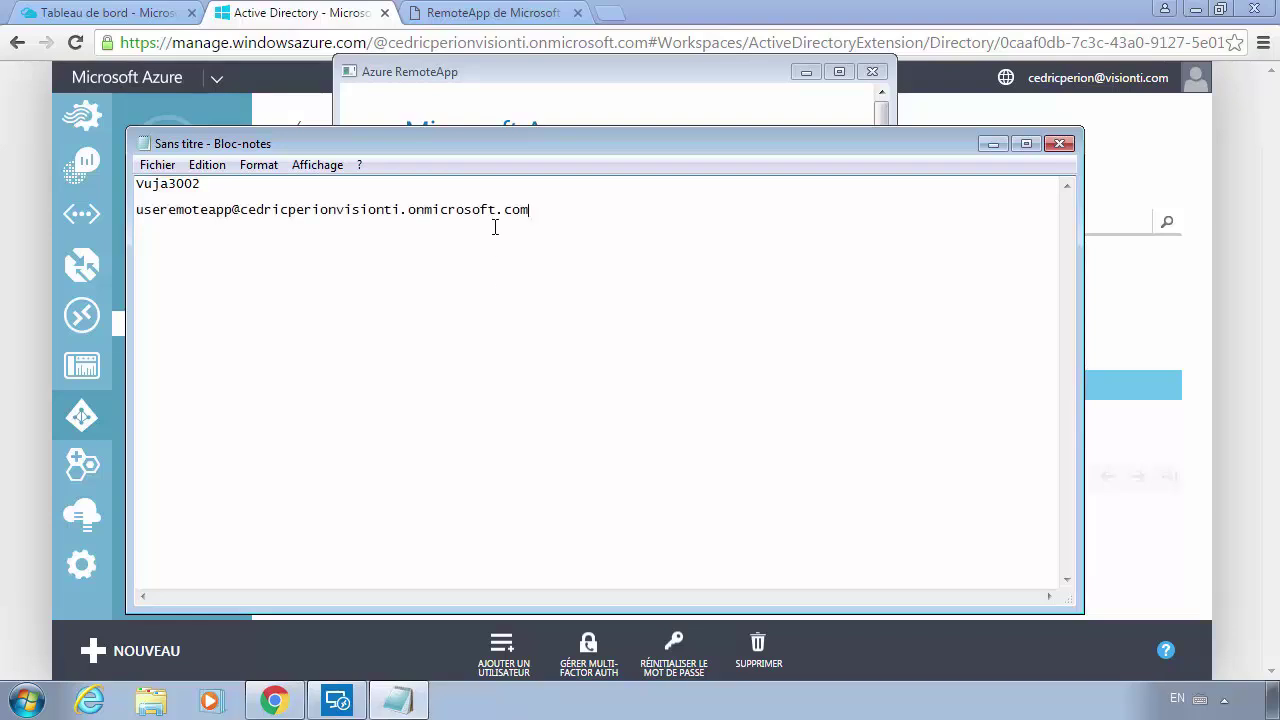
{"action": "left_click", "coordinate": [994, 144]}
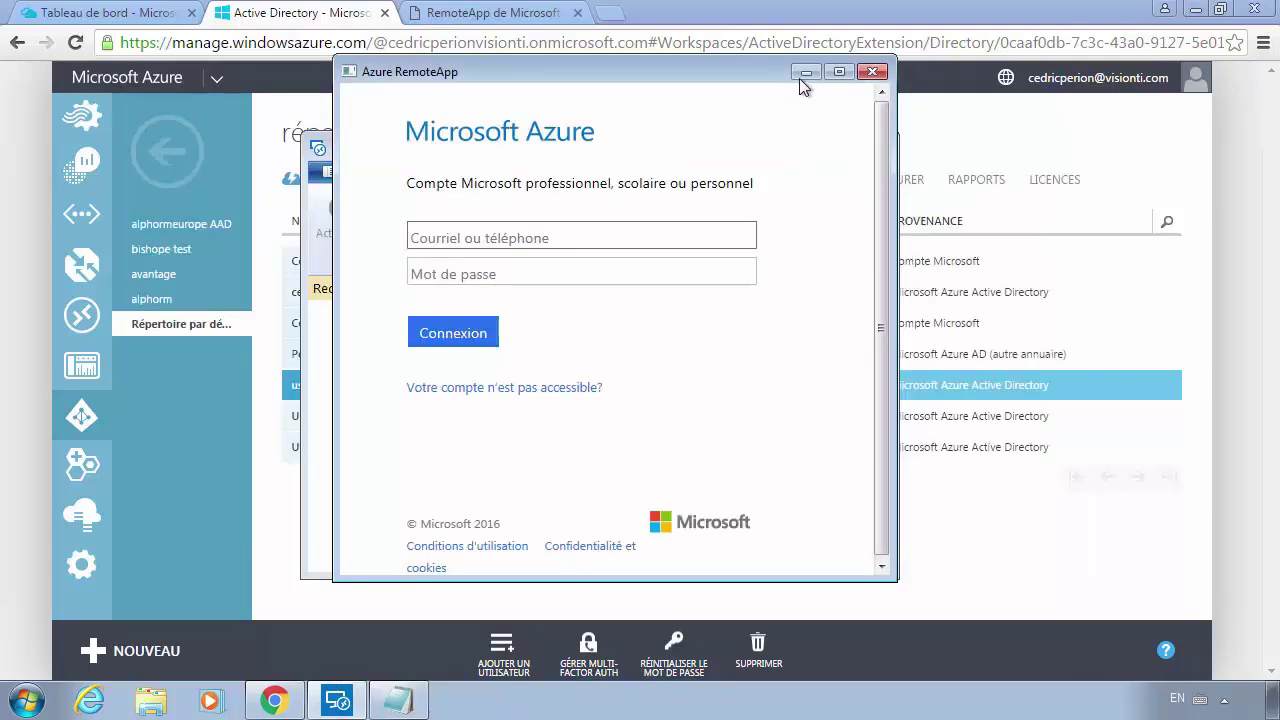
Return to the Azure portal's RemoteApp collections and open the user access page of alphormrapp
{"action": "left_click", "coordinate": [497, 114]}
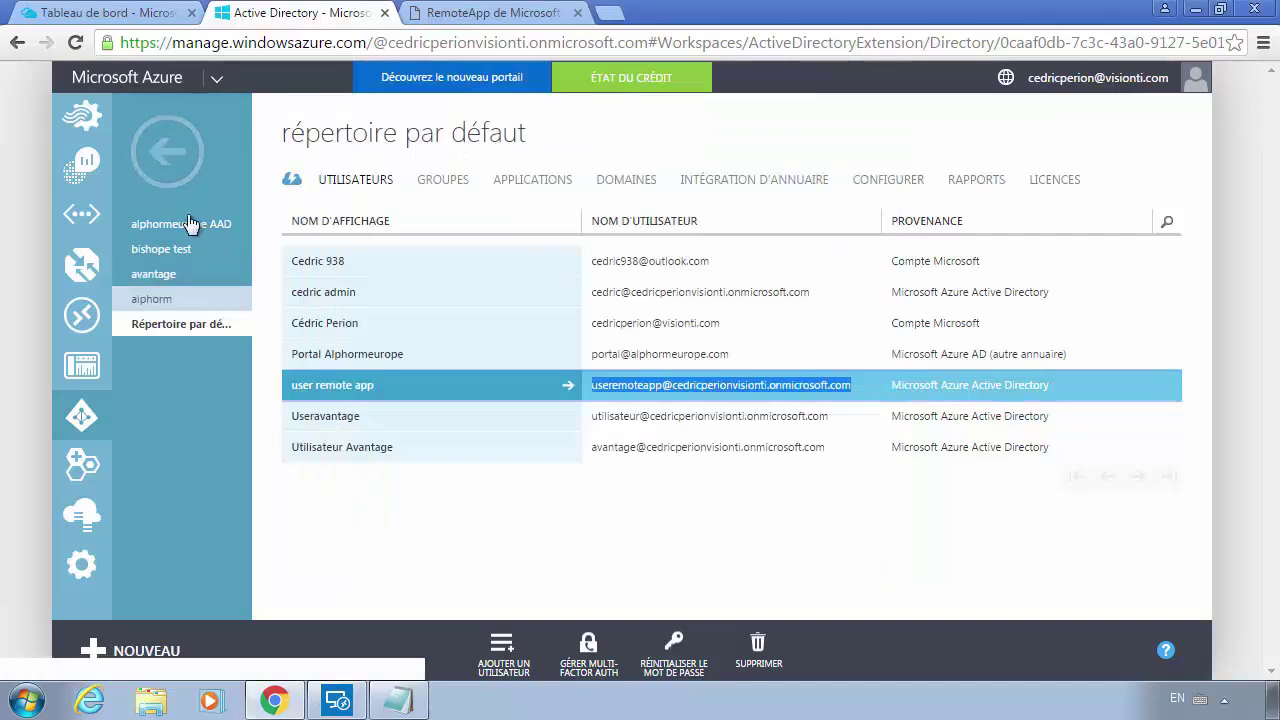
{"action": "scroll", "coordinate": [143, 457], "scroll_direction": "up", "scroll_amount": 4}
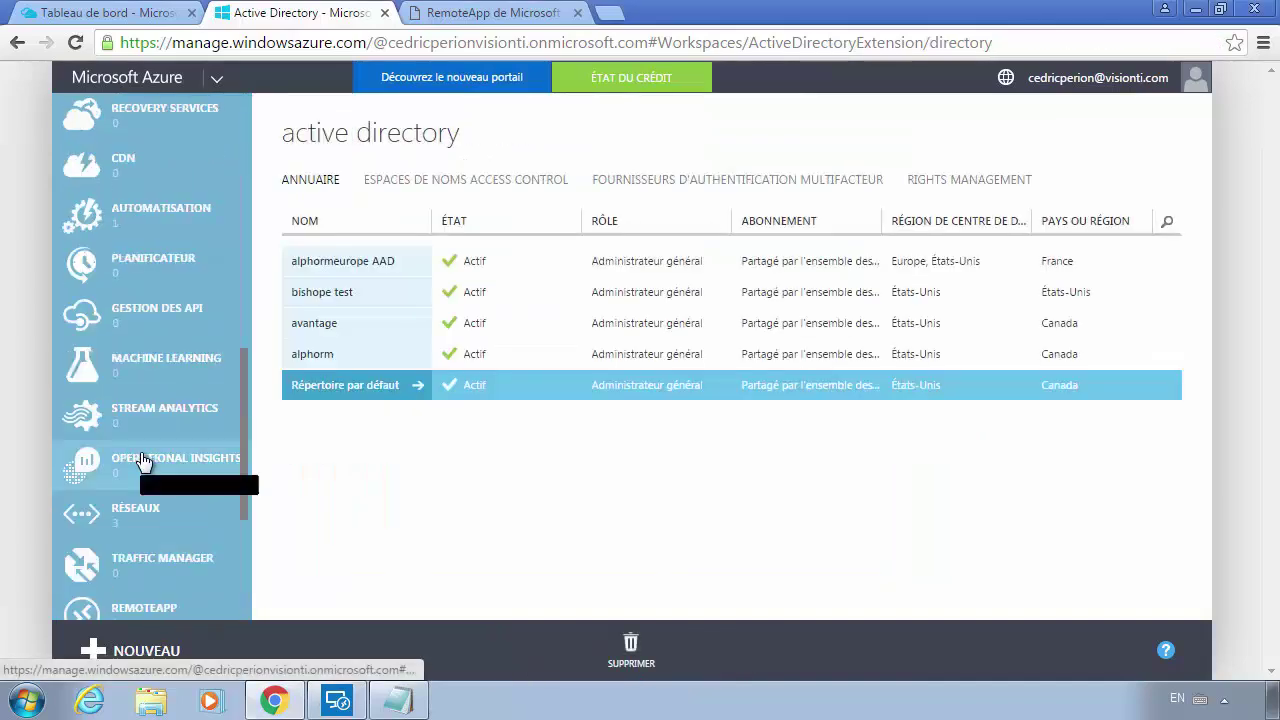
{"action": "scroll", "coordinate": [143, 470], "scroll_direction": "down", "scroll_amount": 1}
{"action": "left_click", "coordinate": [144, 515]}
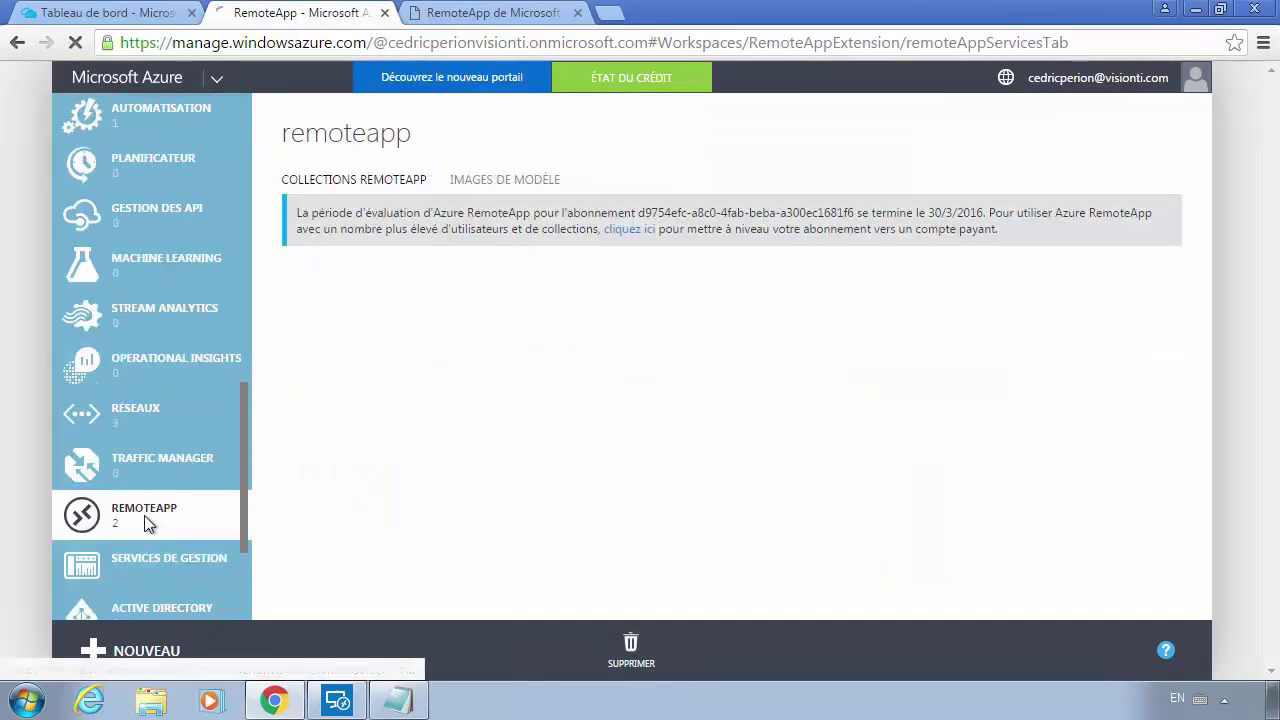
{"action": "left_click", "coordinate": [395, 339]}
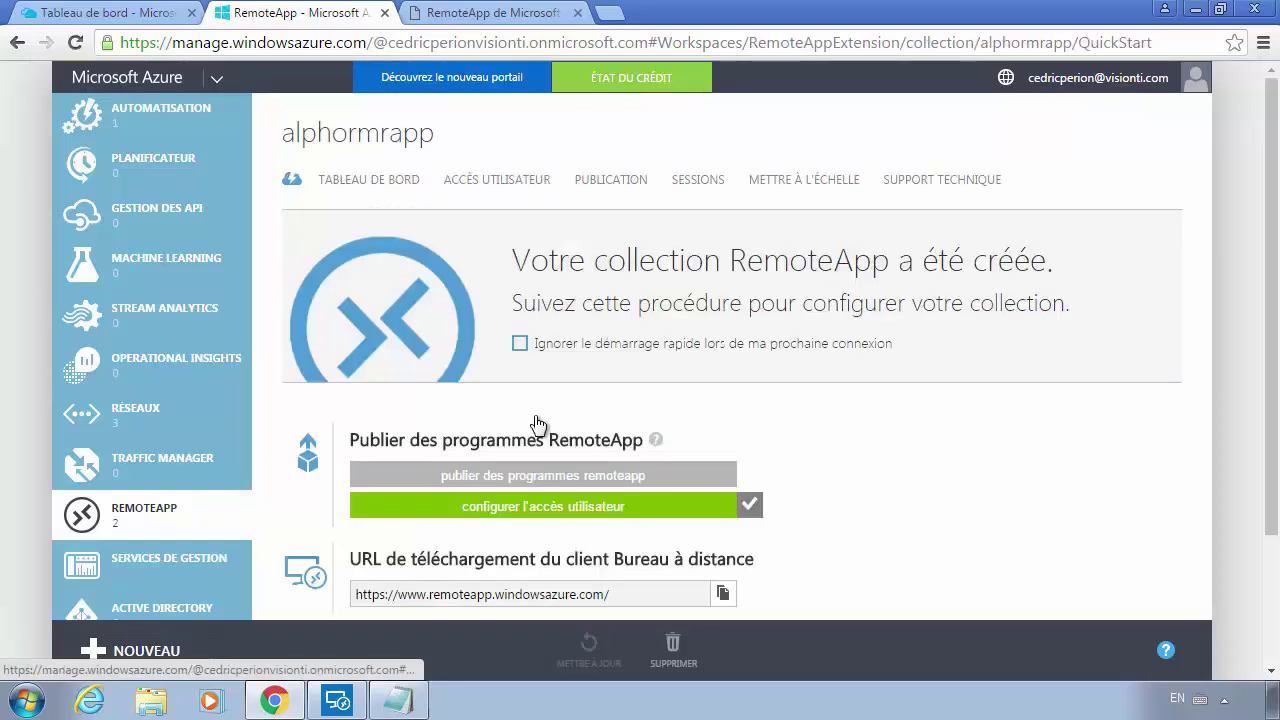
{"action": "left_click", "coordinate": [498, 181]}
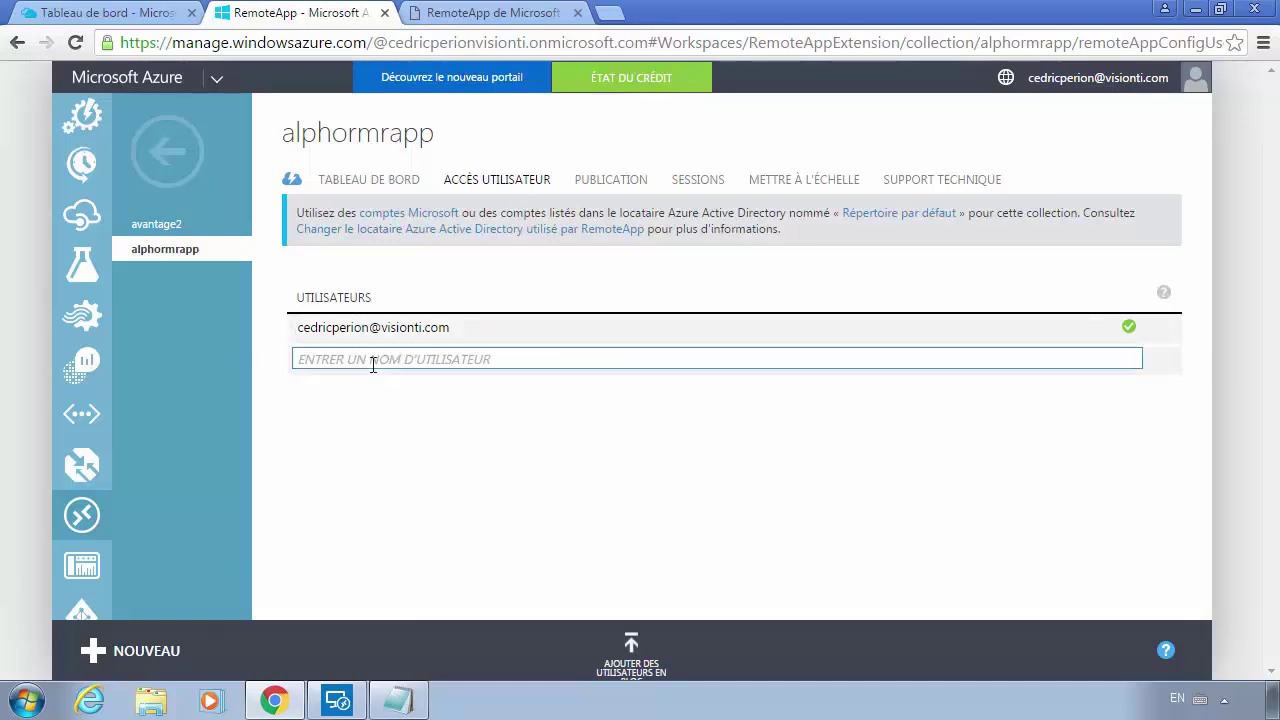
Add the new directory user's copied user name to the alphormrapp user list and save the access change
{"action": "left_click", "coordinate": [373, 362]}
{"action": "right_click", "coordinate": [405, 359]}
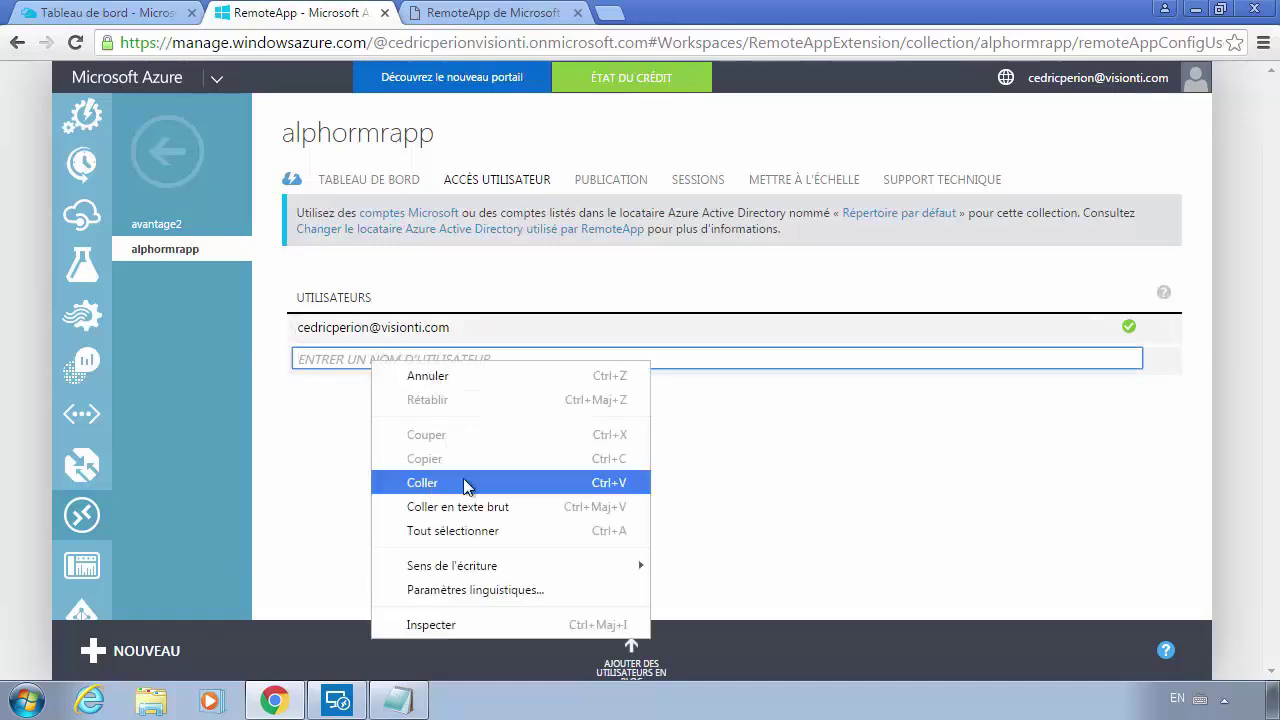
{"action": "left_click", "coordinate": [466, 486]}
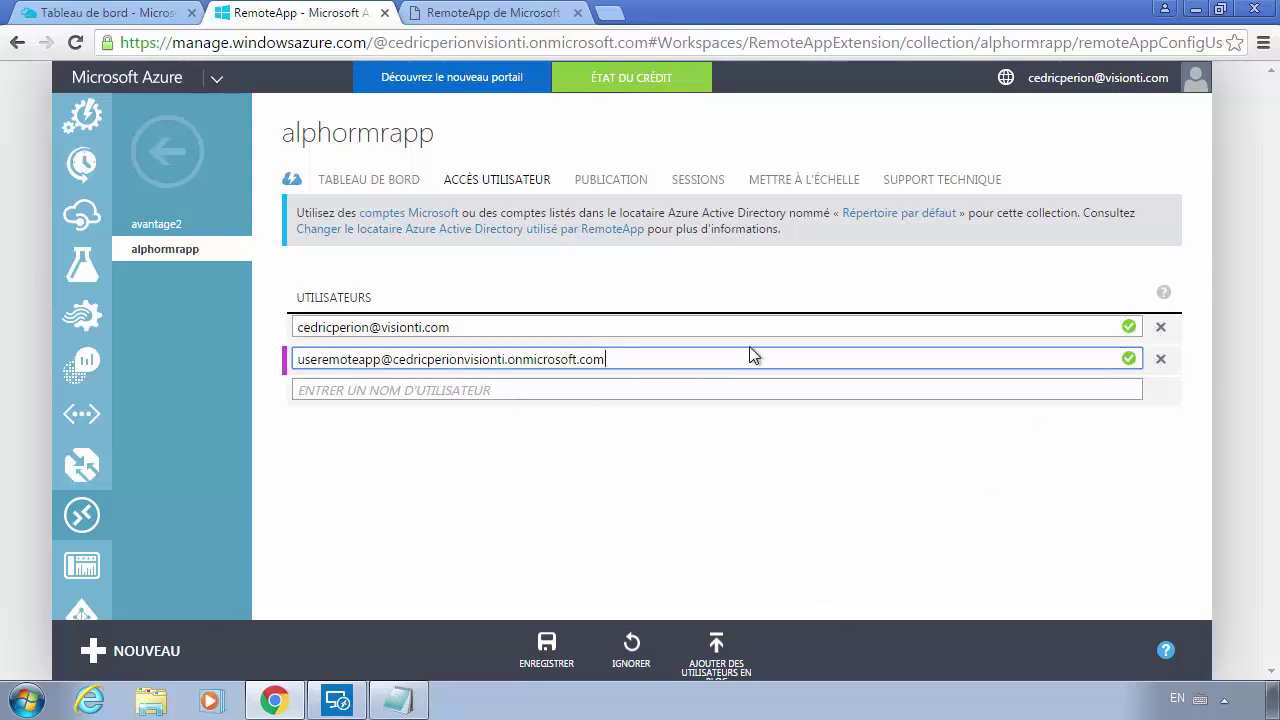
{"action": "left_click", "coordinate": [558, 648]}
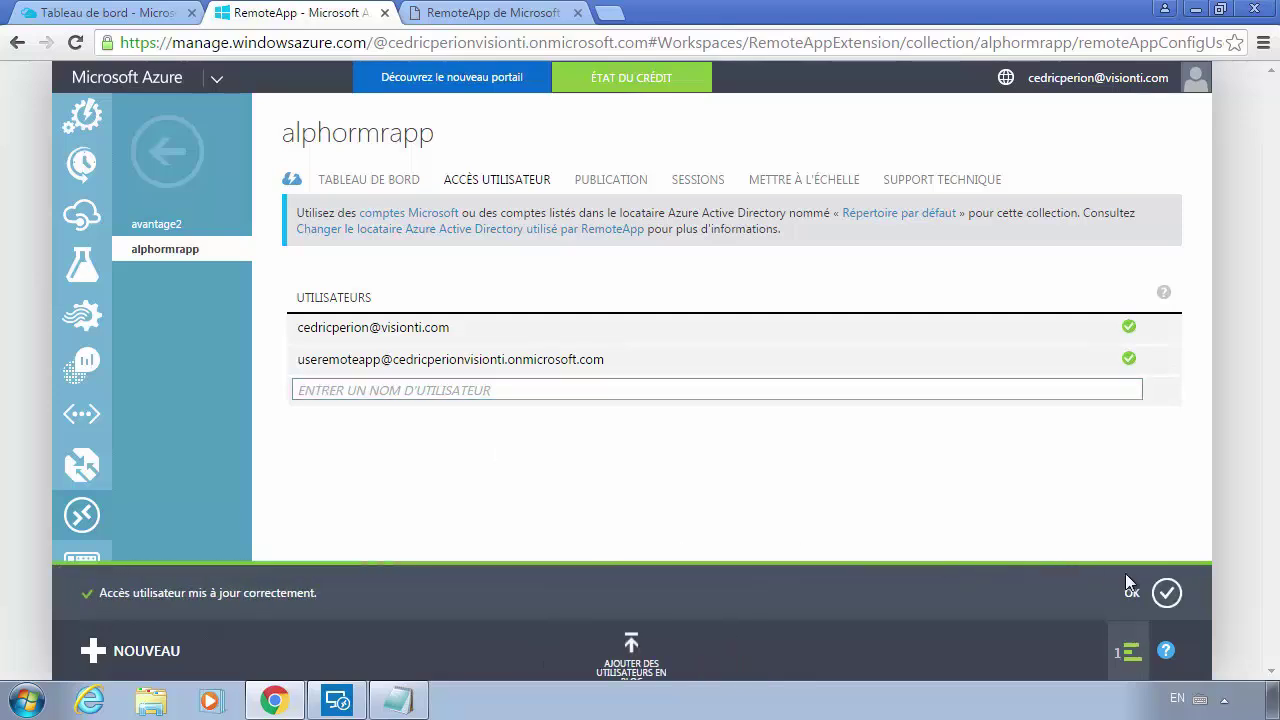
{"action": "left_click", "coordinate": [1166, 592]}
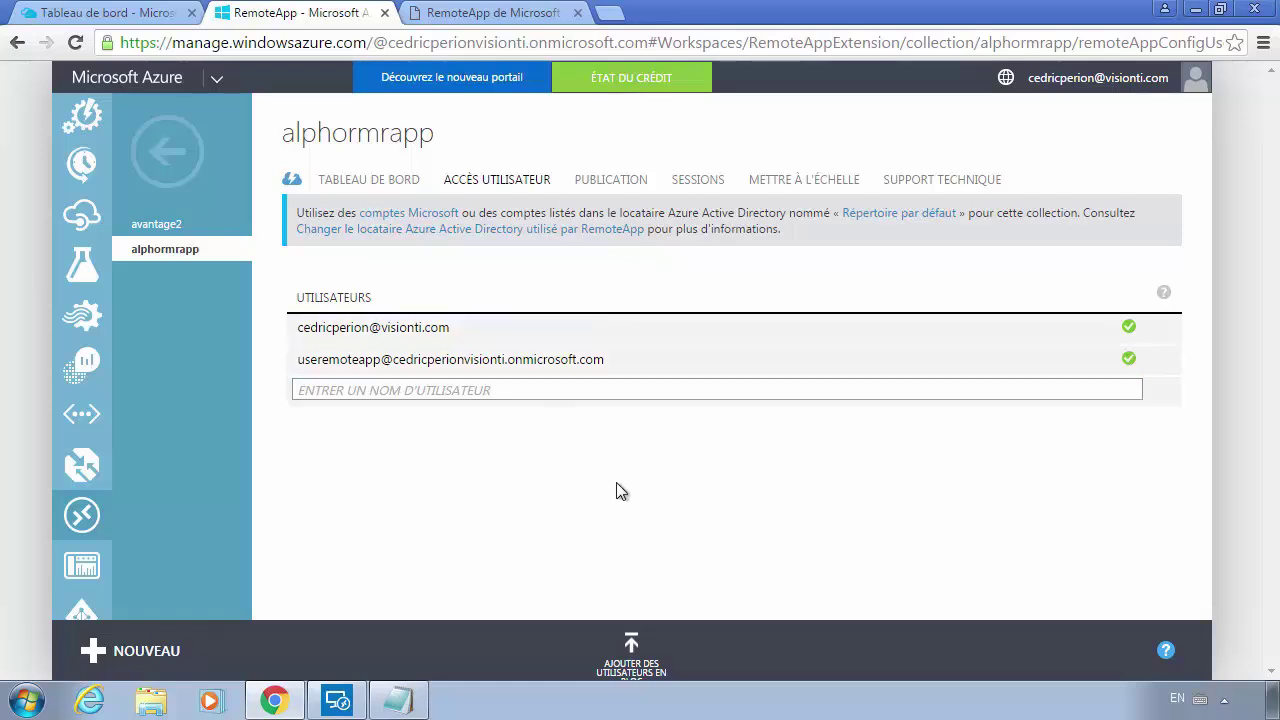
Review the programs published in the alphormrapp collection and its active sessions
{"action": "left_click", "coordinate": [618, 186]}
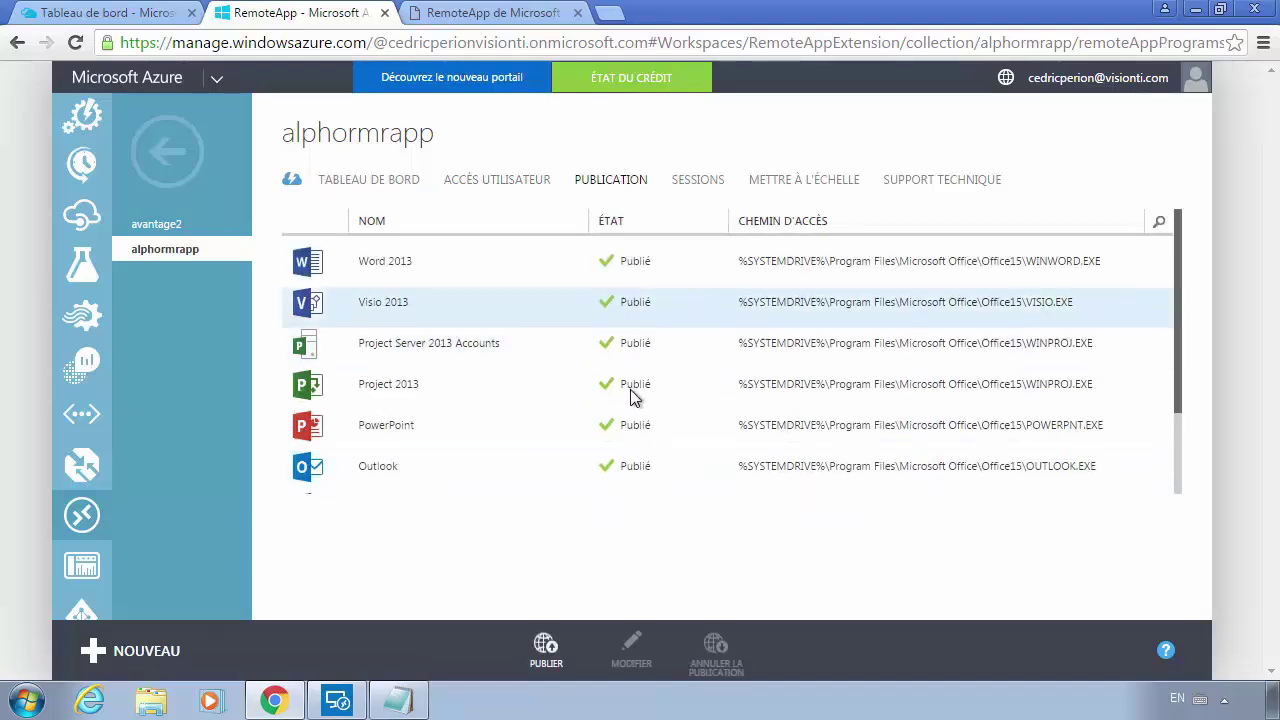
{"action": "scroll", "coordinate": [629, 397], "scroll_direction": "down", "scroll_amount": 1}
{"action": "scroll", "coordinate": [629, 411], "scroll_direction": "up", "scroll_amount": 2}
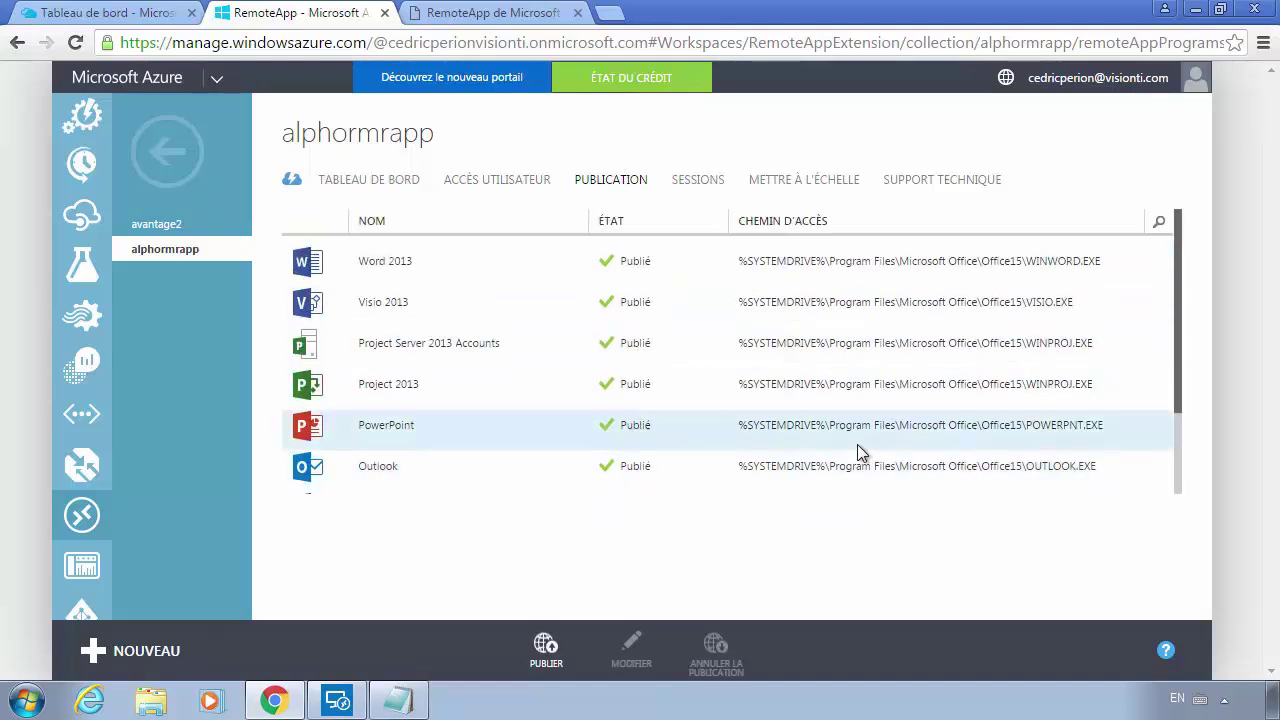
{"action": "scroll", "coordinate": [671, 400], "scroll_direction": "down", "scroll_amount": 1}
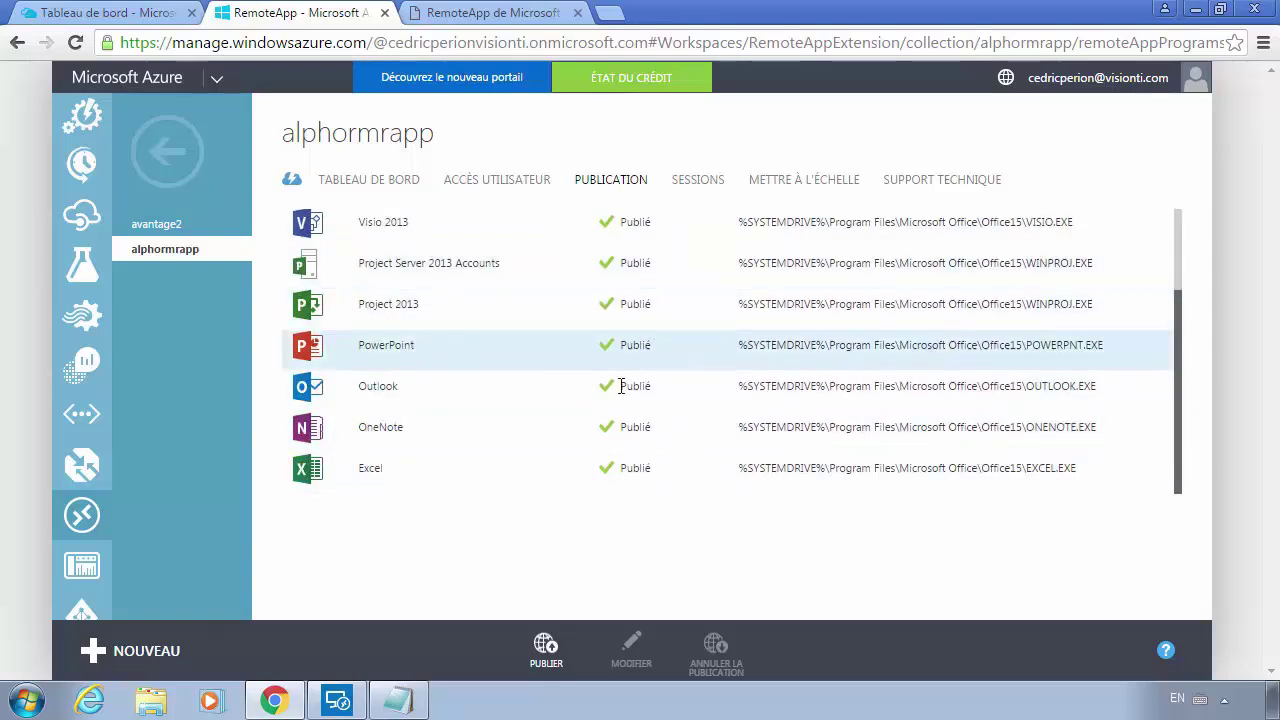
{"action": "scroll", "coordinate": [560, 297], "scroll_direction": "up", "scroll_amount": 1}
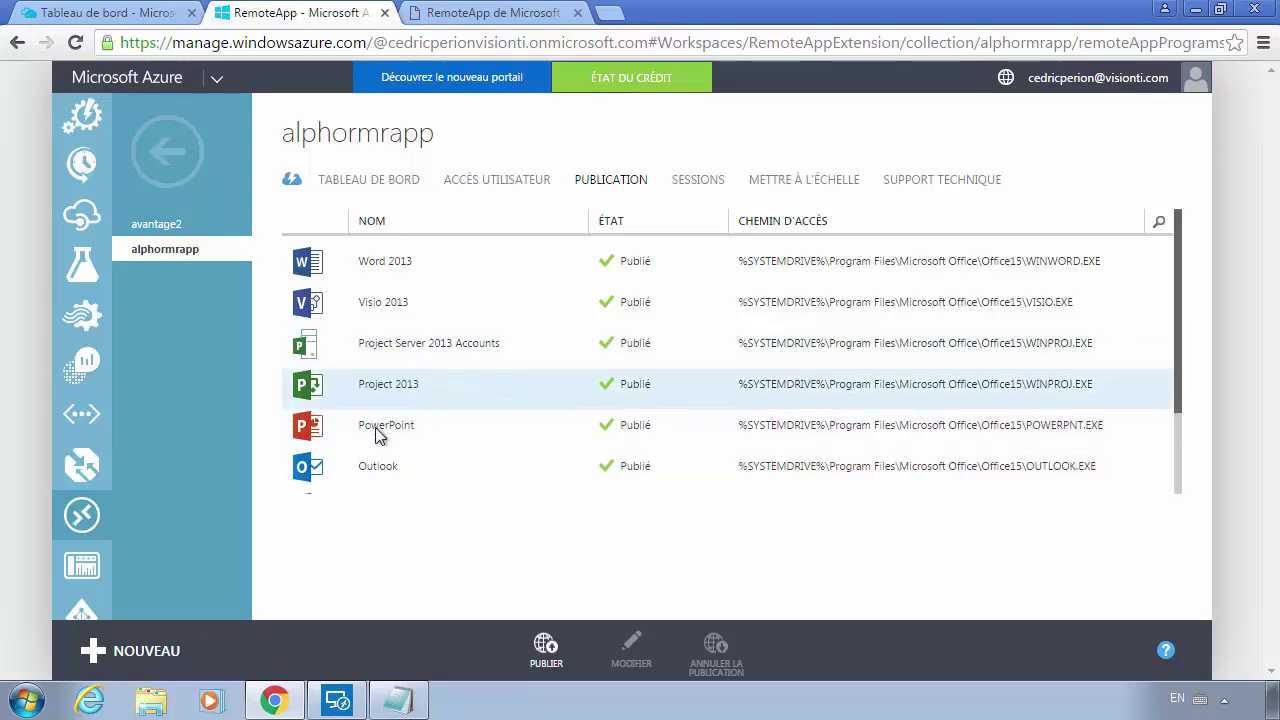
{"action": "scroll", "coordinate": [370, 450], "scroll_direction": "down", "scroll_amount": 2}
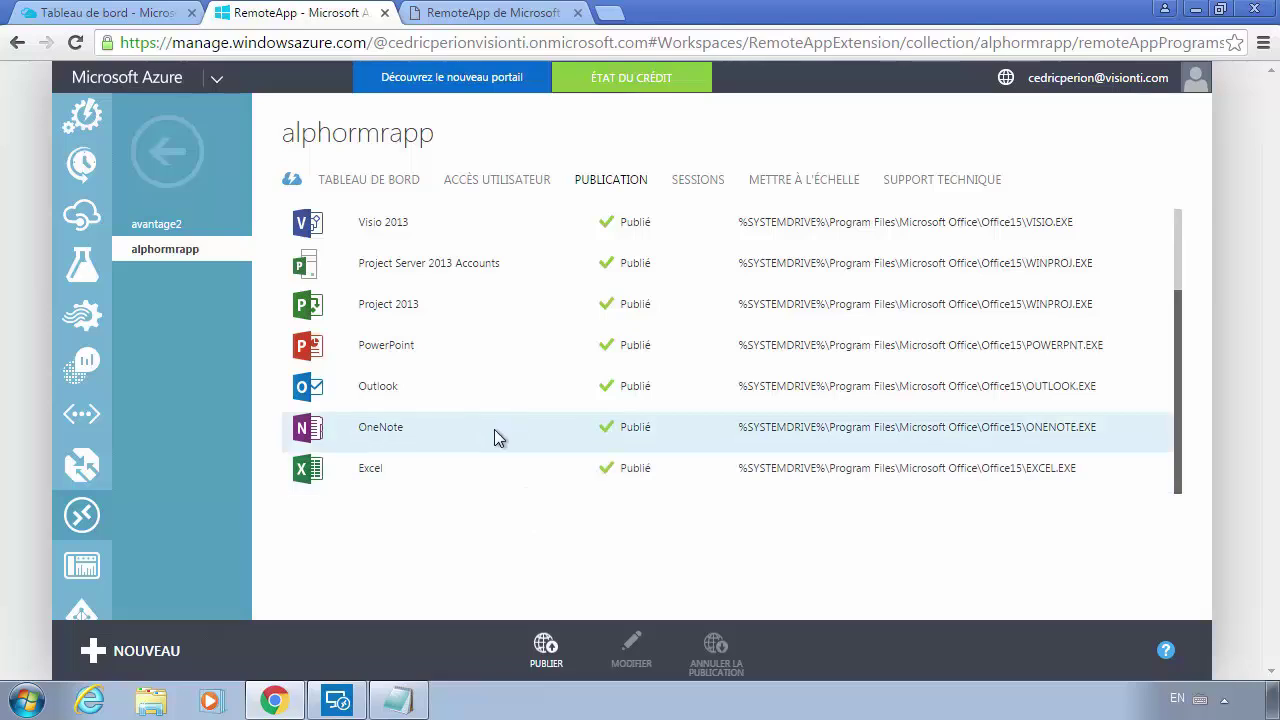
{"action": "scroll", "coordinate": [494, 438], "scroll_direction": "up", "scroll_amount": 2}
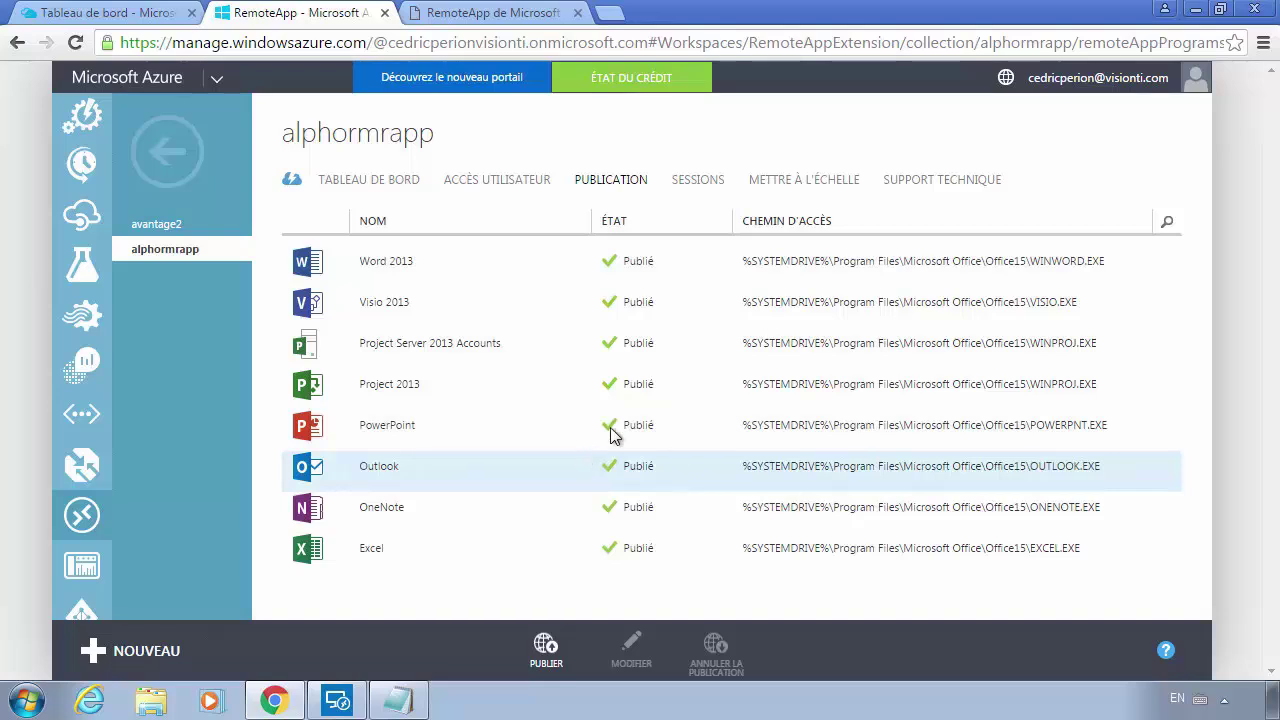
{"action": "left_click", "coordinate": [790, 182]}
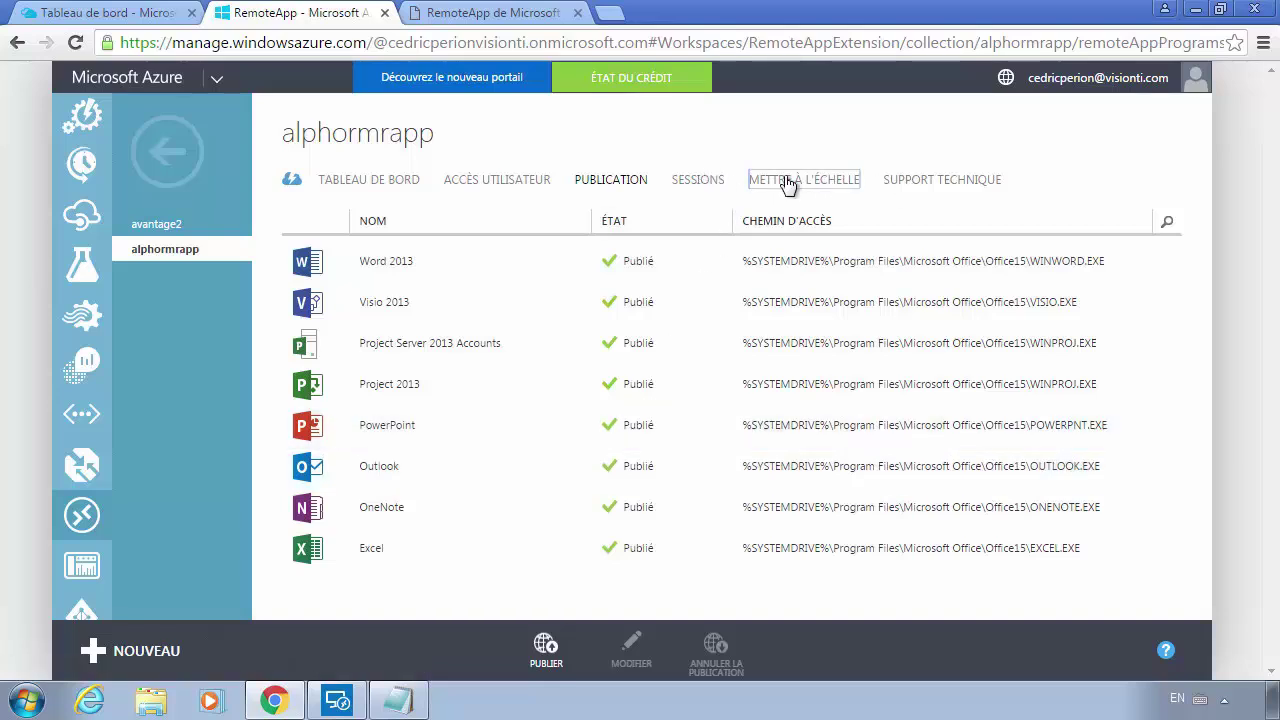
{"action": "left_click", "coordinate": [700, 184]}
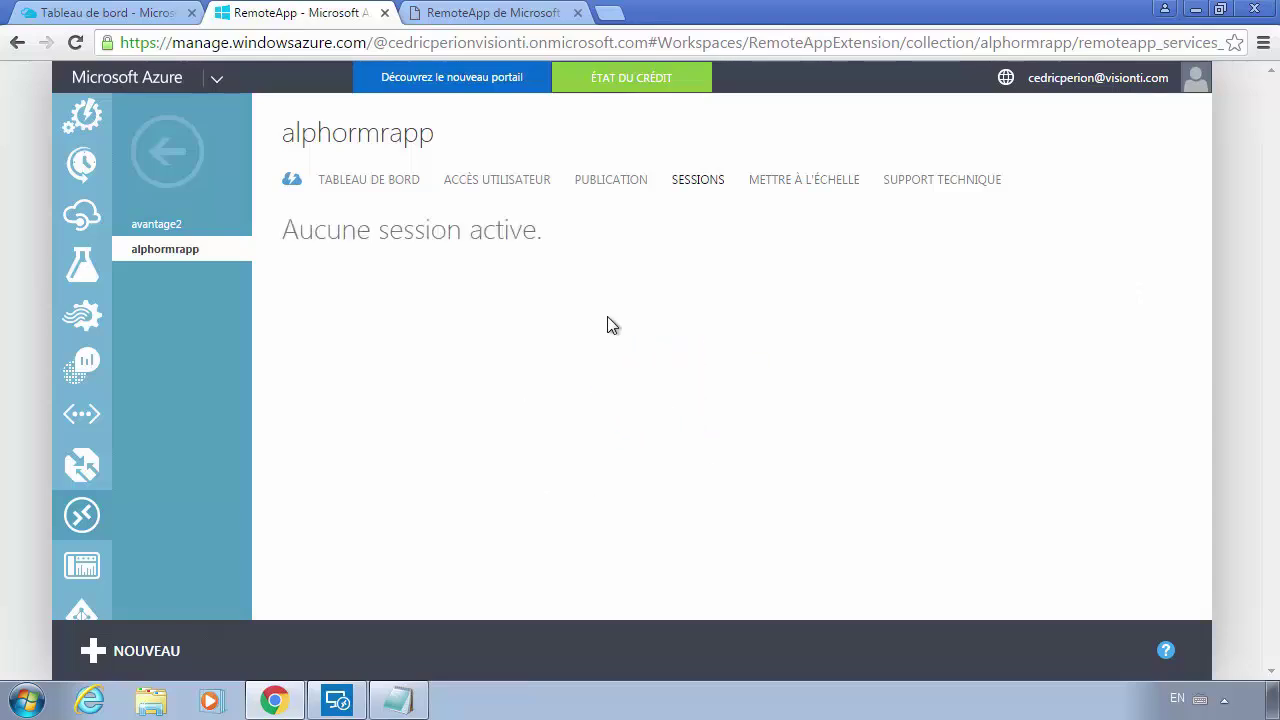
Open the collection's service plan settings and read the explanation of billed users (Utilisateurs facturés)
{"action": "left_click", "coordinate": [822, 182]}
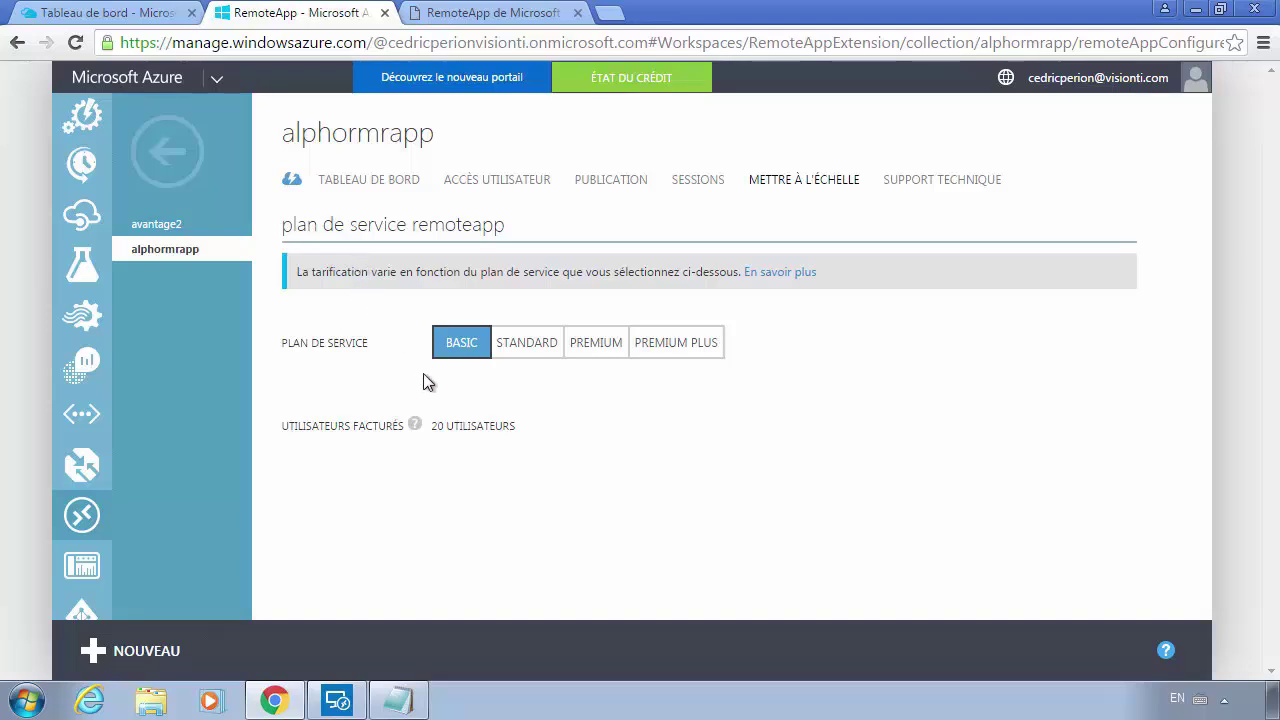
{"action": "left_click", "coordinate": [418, 426]}
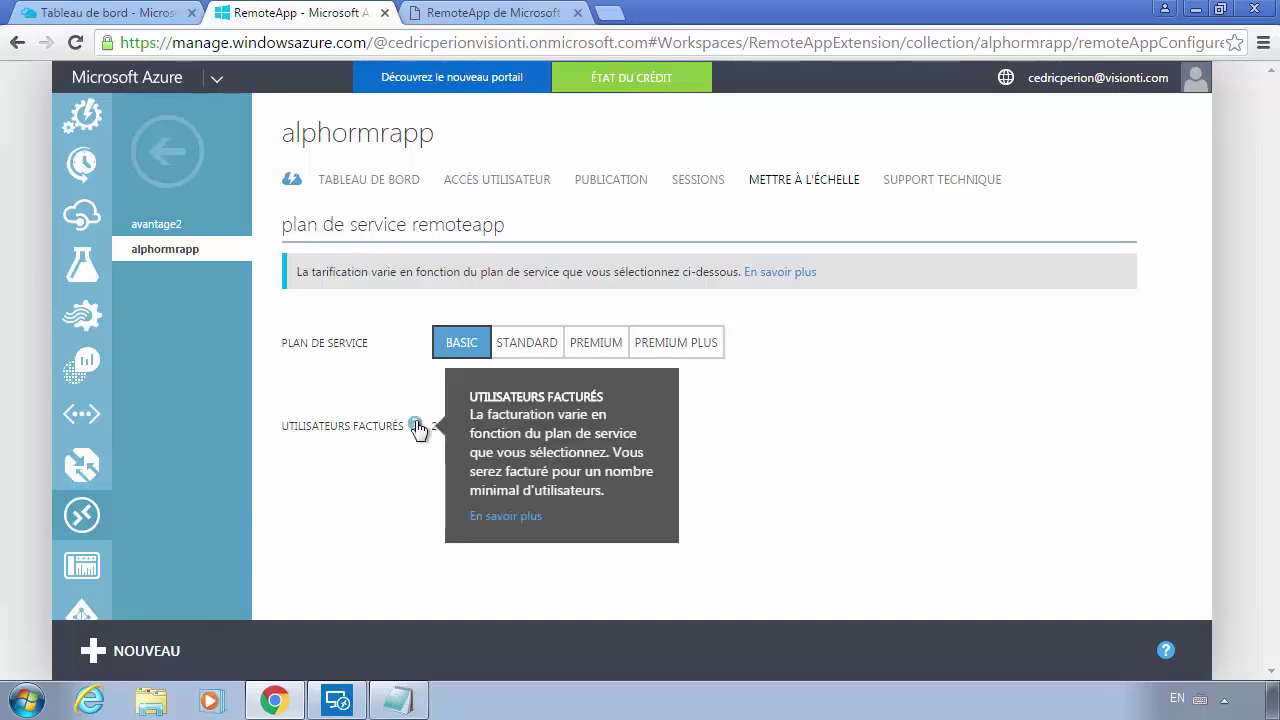
{"action": "left_click", "coordinate": [765, 522]}
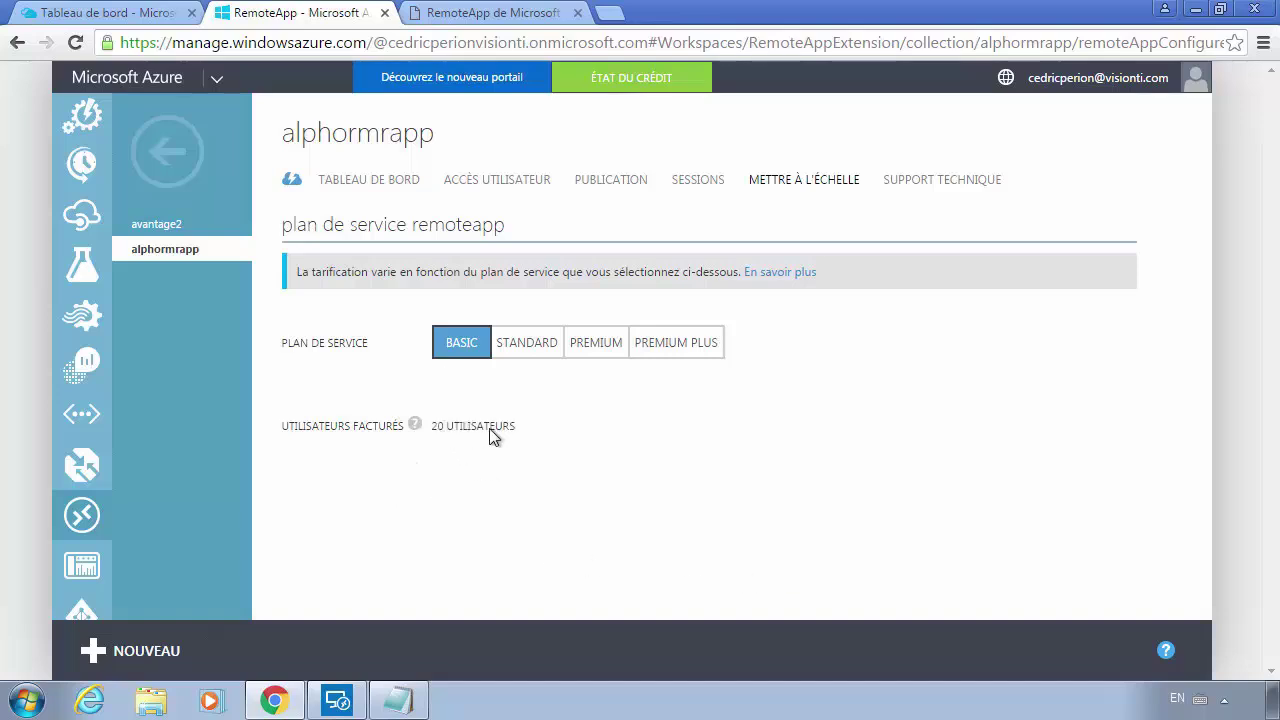
{"action": "left_click", "coordinate": [415, 426]}
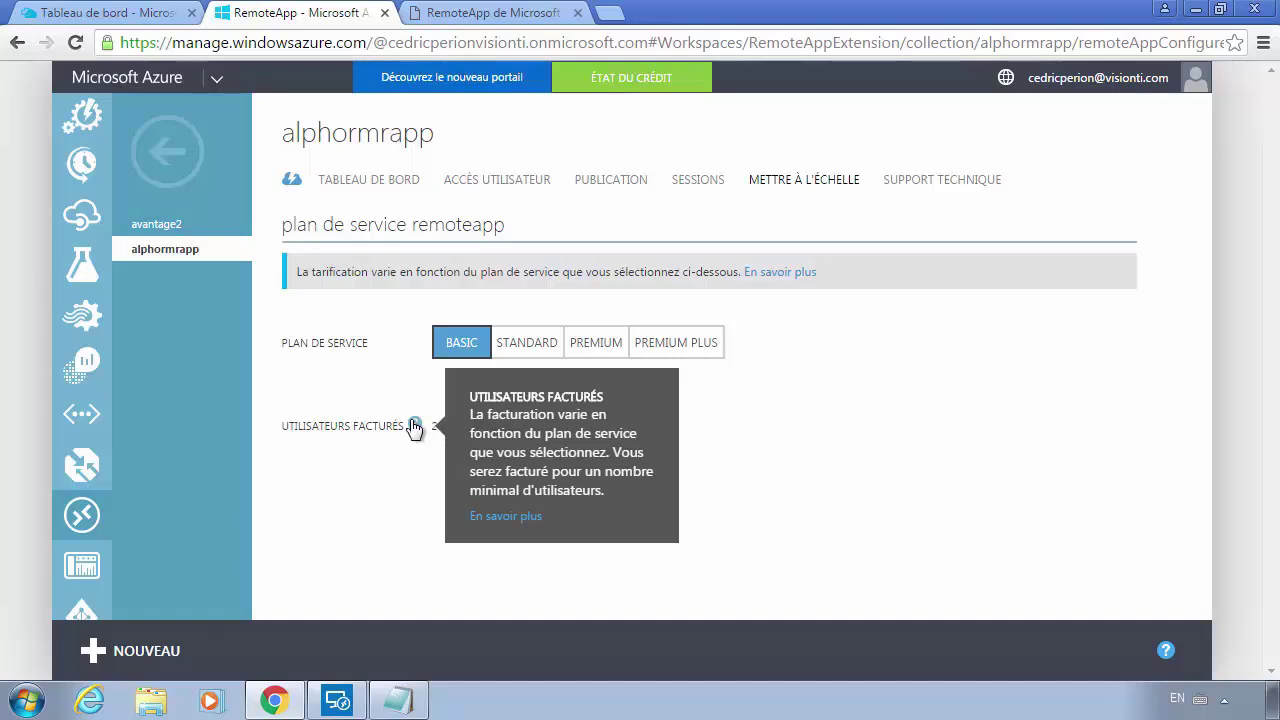
{"action": "left_click", "coordinate": [750, 527]}
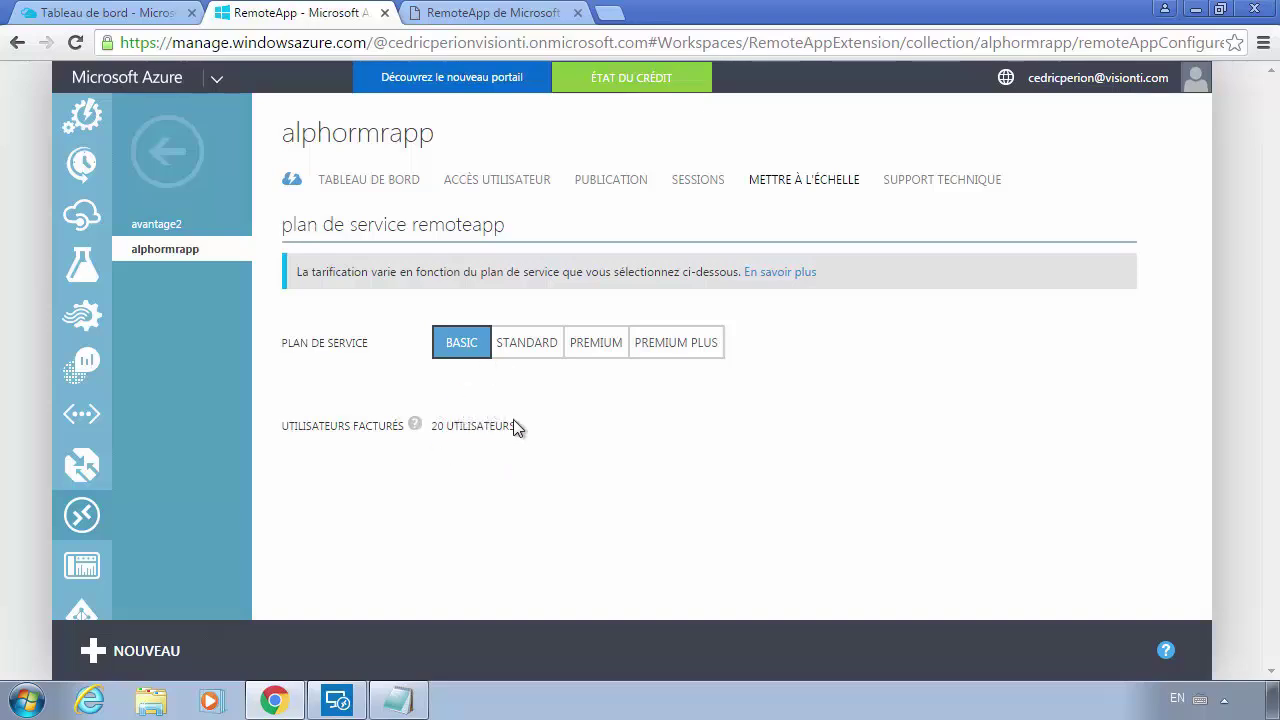
Compare the billed users for the Standard, Premium and Premium Plus plans, reselect Basic, and return to the RemoteApp collections list
{"action": "left_click", "coordinate": [535, 344]}
{"action": "left_click", "coordinate": [592, 340]}
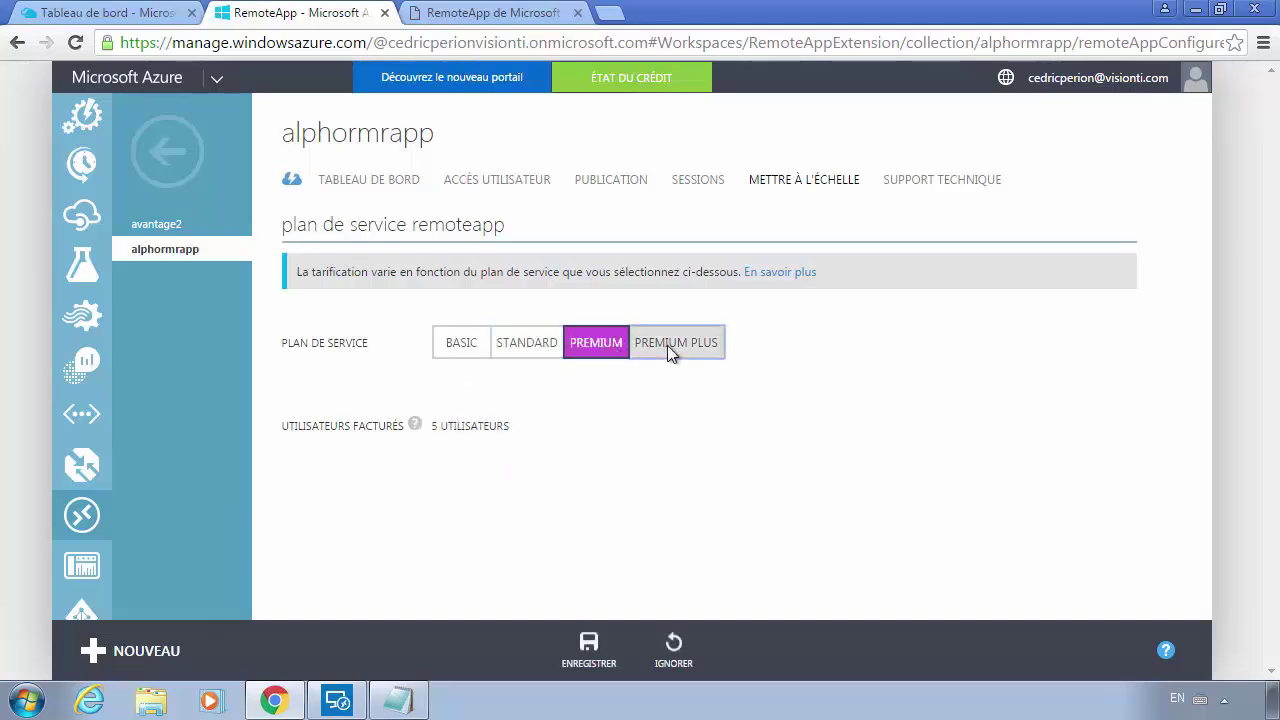
{"action": "left_click", "coordinate": [668, 345]}
{"action": "left_click", "coordinate": [462, 346]}
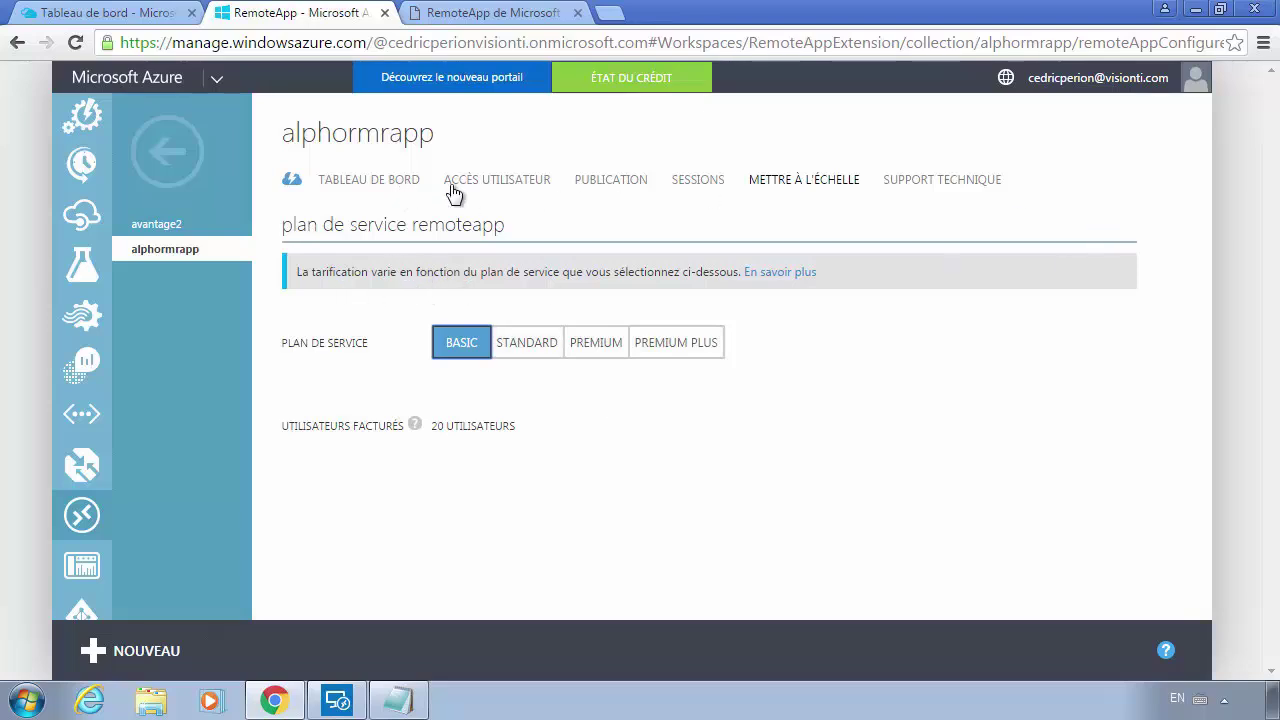
{"action": "left_click", "coordinate": [182, 160]}
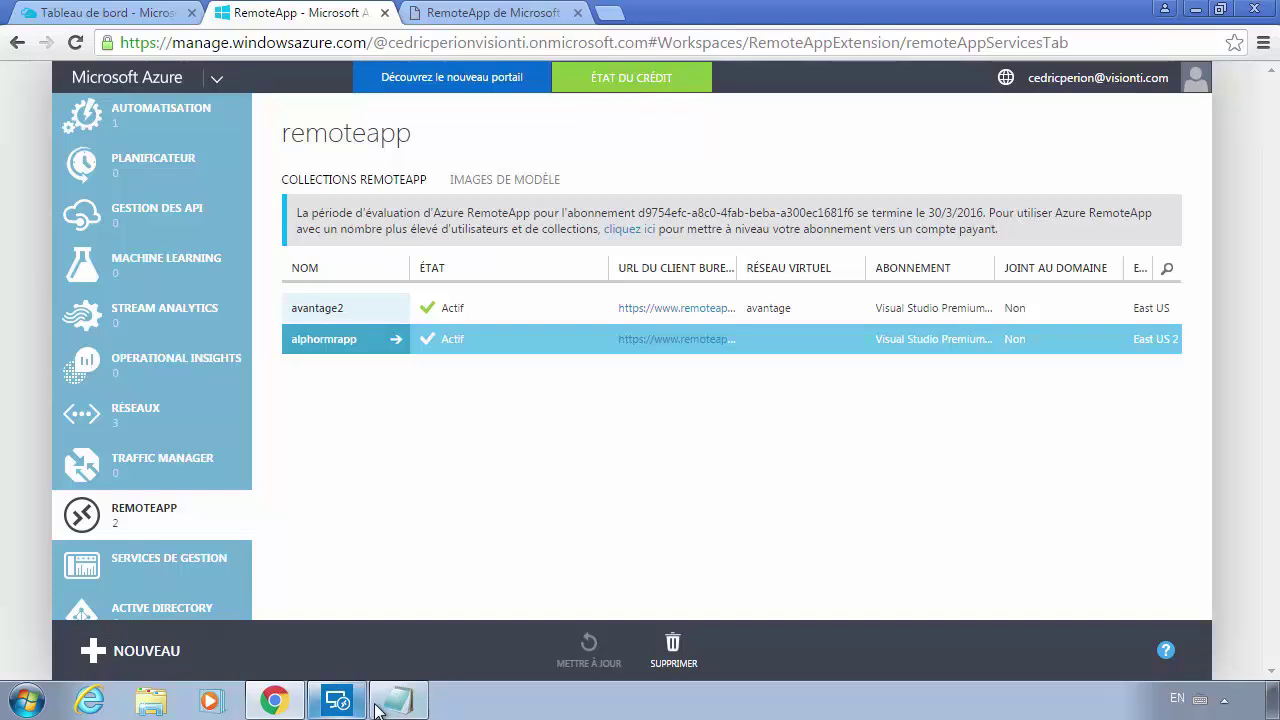
Switch to the Azure RemoteApp client and fill its sign-in e-mail field with the new user's account name copied from Notepad
{"action": "mouse_move", "coordinate": [357, 708]}
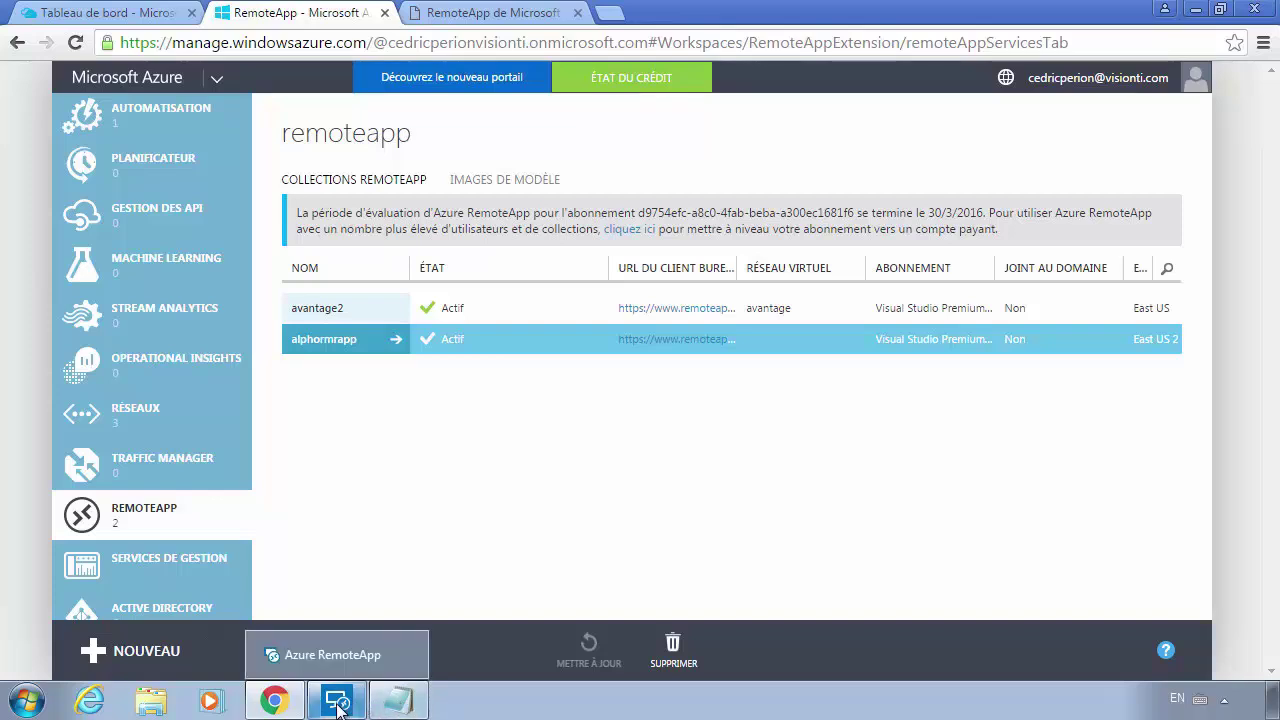
{"action": "left_click", "coordinate": [340, 703]}
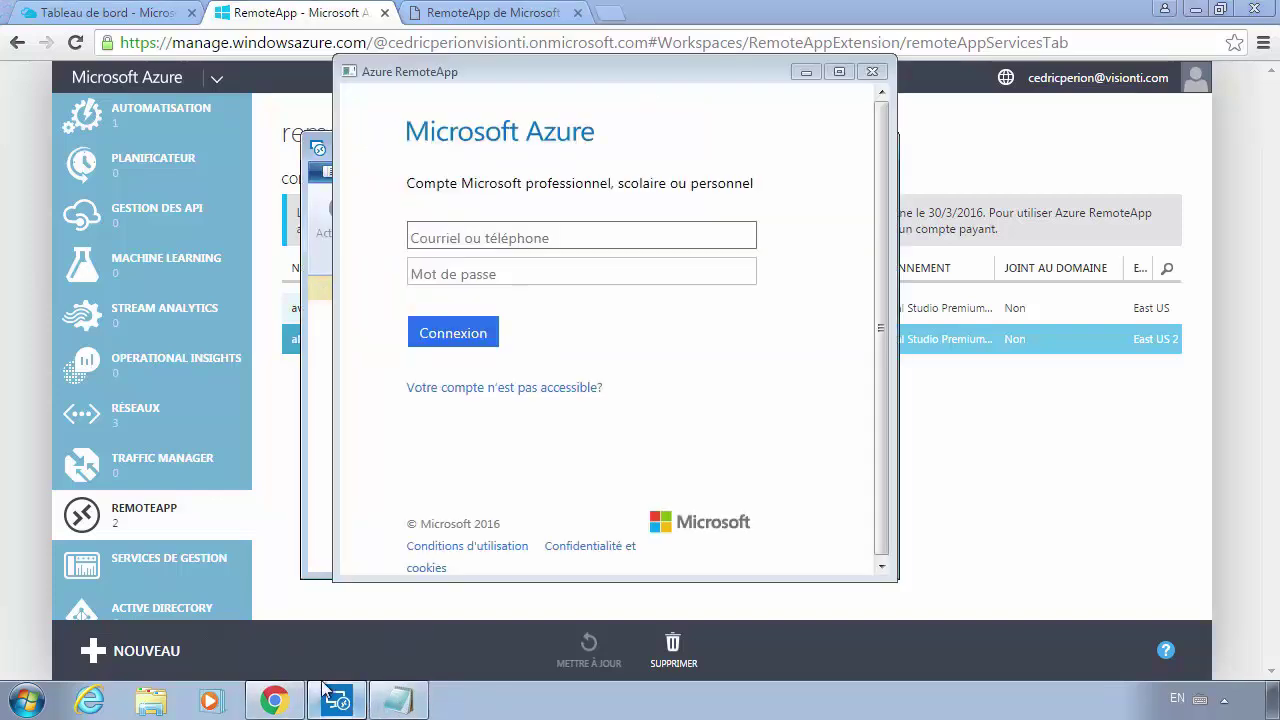
{"action": "left_click", "coordinate": [398, 700]}
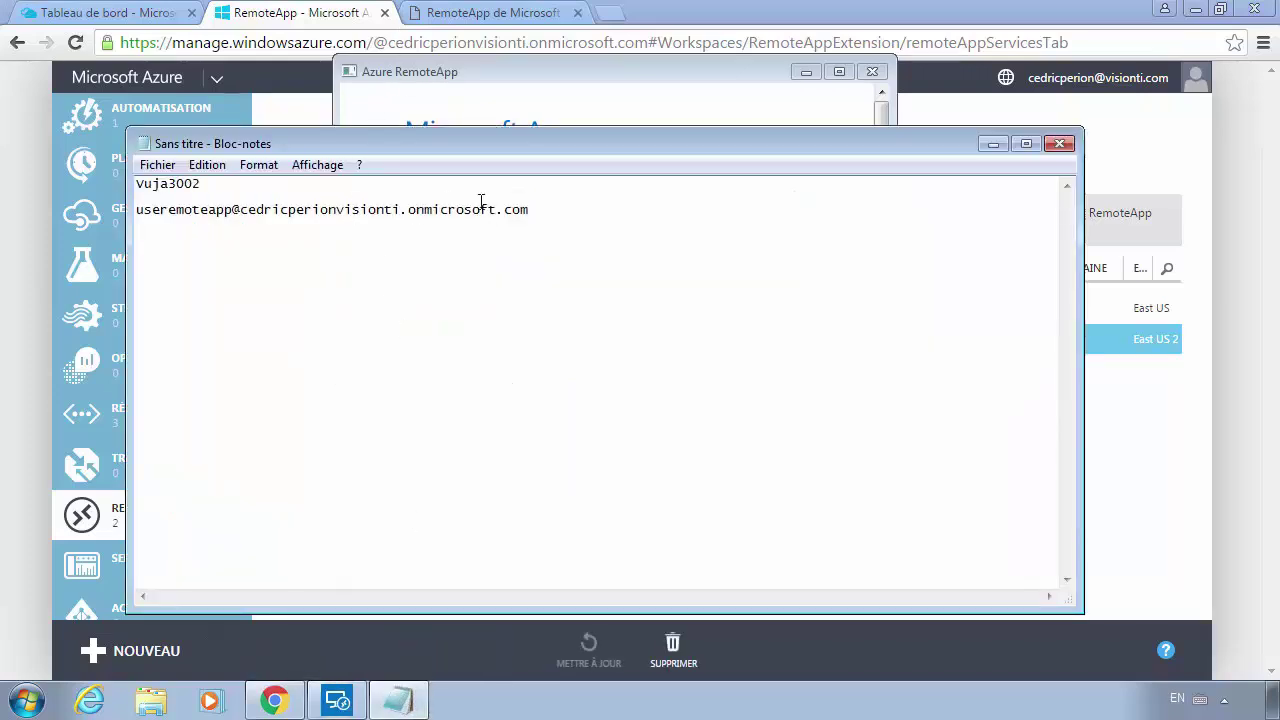
{"action": "left_click_drag", "start_coordinate": [527, 210], "coordinate": [130, 211]}
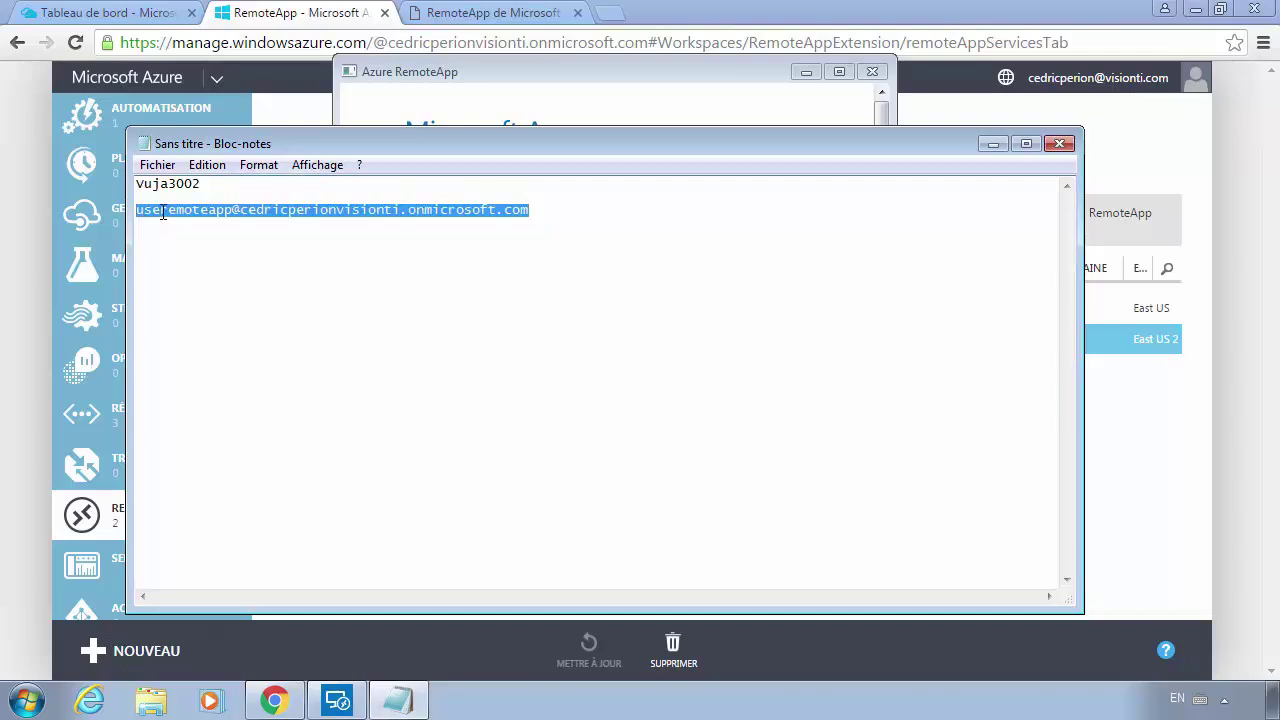
{"action": "right_click", "coordinate": [161, 213]}
{"action": "left_click", "coordinate": [243, 278]}
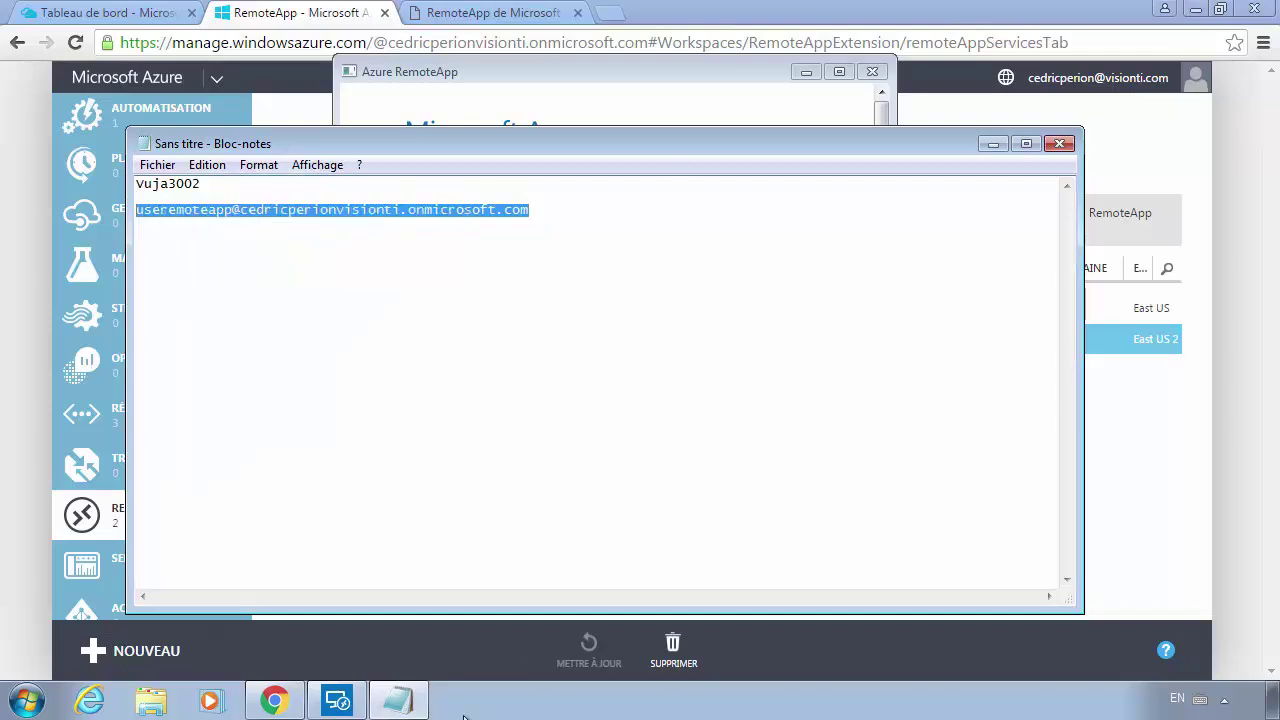
{"action": "left_click", "coordinate": [335, 703]}
{"action": "left_click", "coordinate": [474, 237]}
{"action": "right_click", "coordinate": [477, 237]}
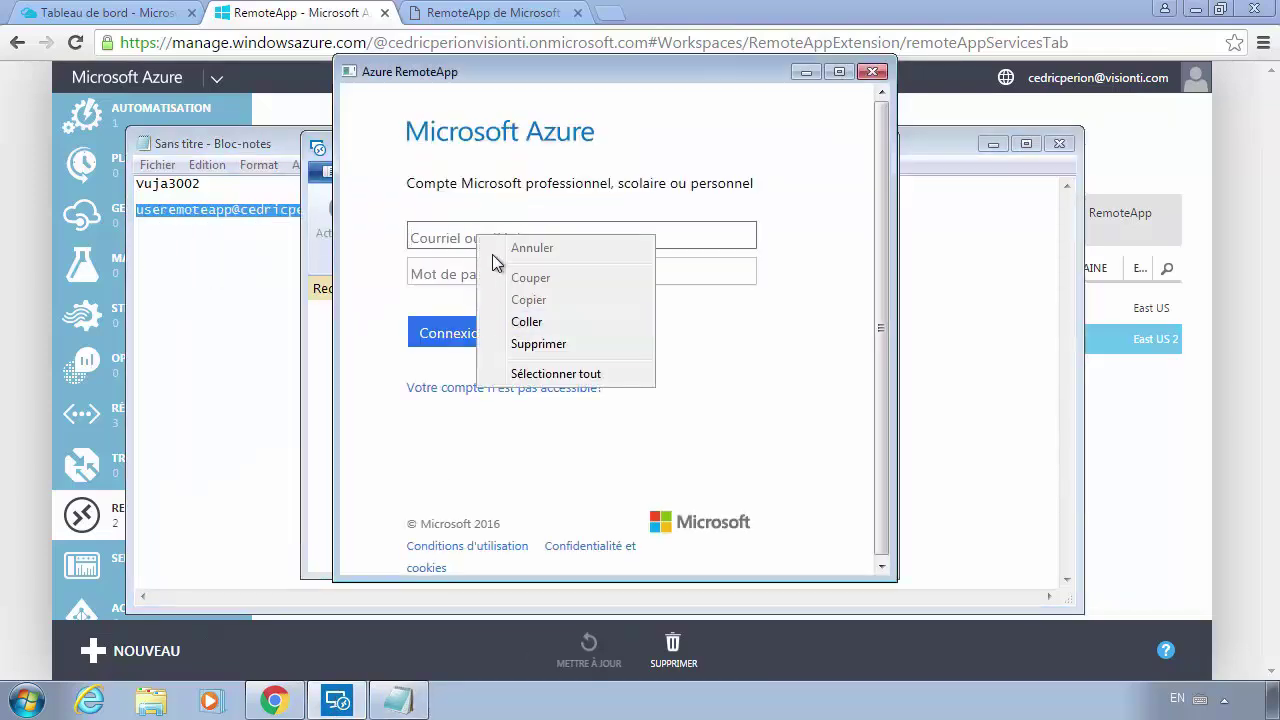
{"action": "left_click", "coordinate": [527, 321]}
Copy the temporary password from Notepad into the client's password field and sign in
{"action": "left_click", "coordinate": [482, 265]}
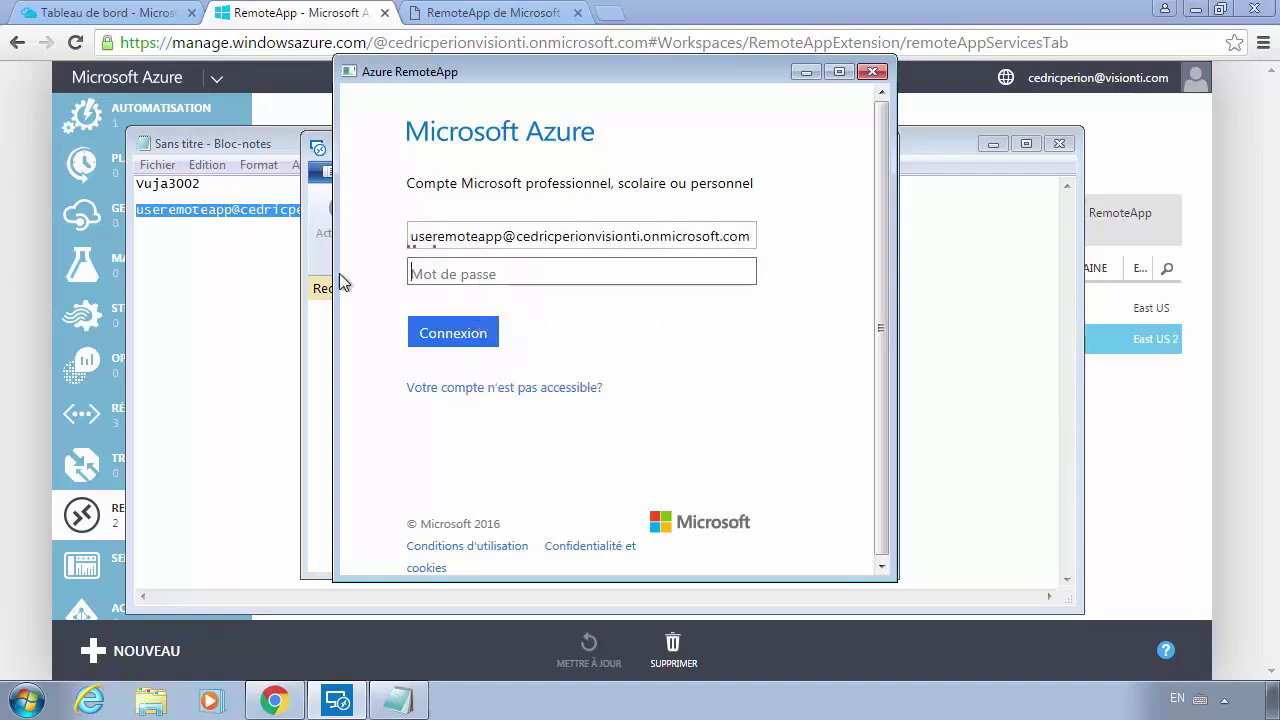
{"action": "left_click", "coordinate": [175, 186]}
{"action": "double_click", "coordinate": [170, 184]}
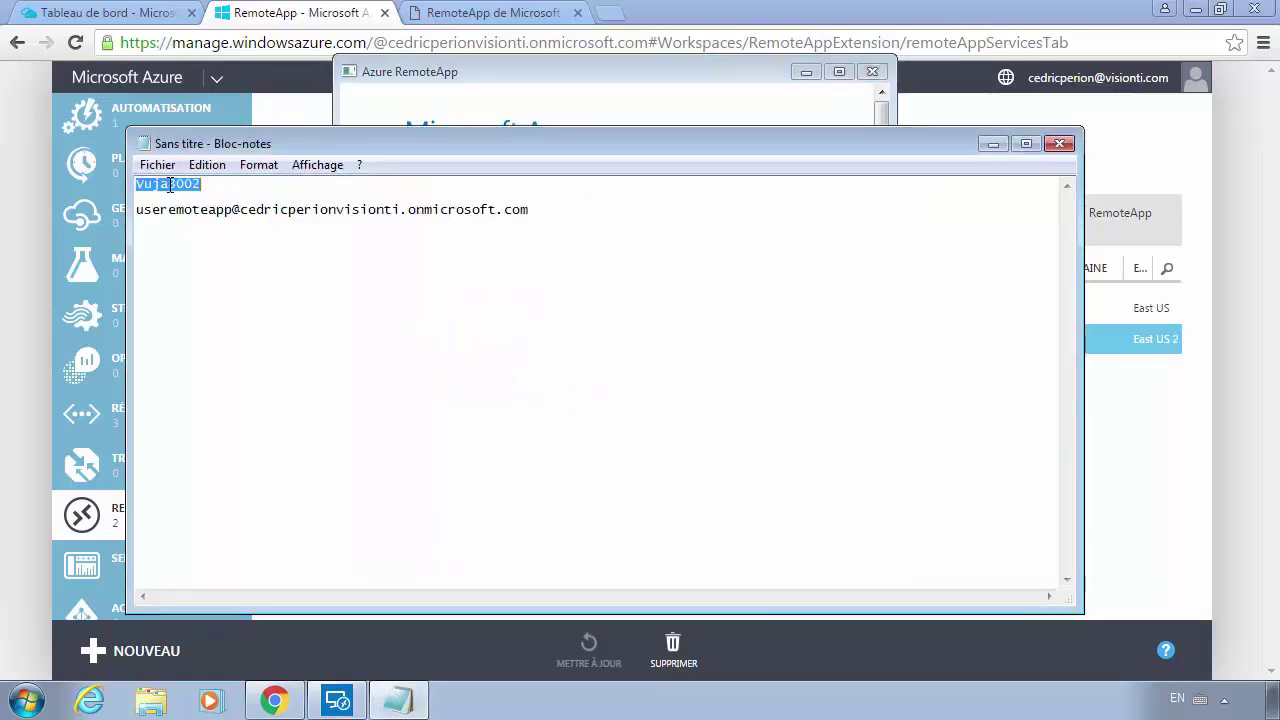
{"action": "right_click", "coordinate": [168, 184]}
{"action": "left_click", "coordinate": [220, 250]}
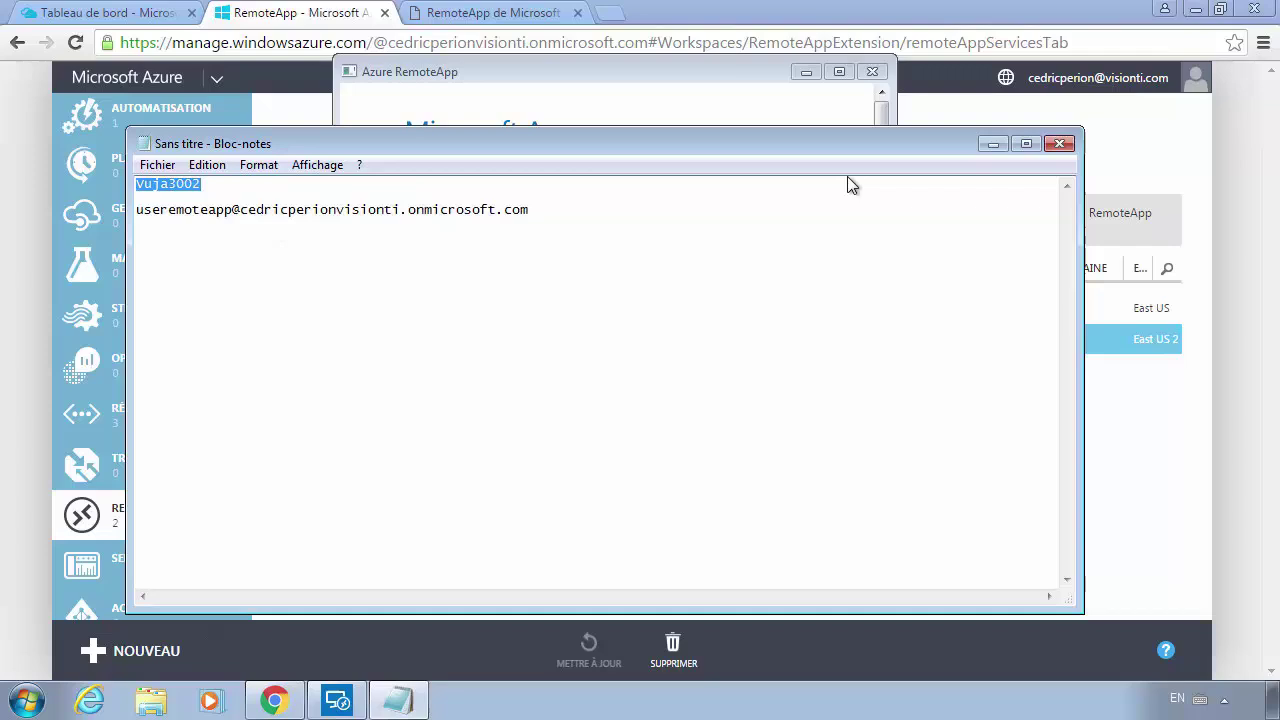
{"action": "left_click", "coordinate": [994, 146]}
{"action": "right_click", "coordinate": [454, 272]}
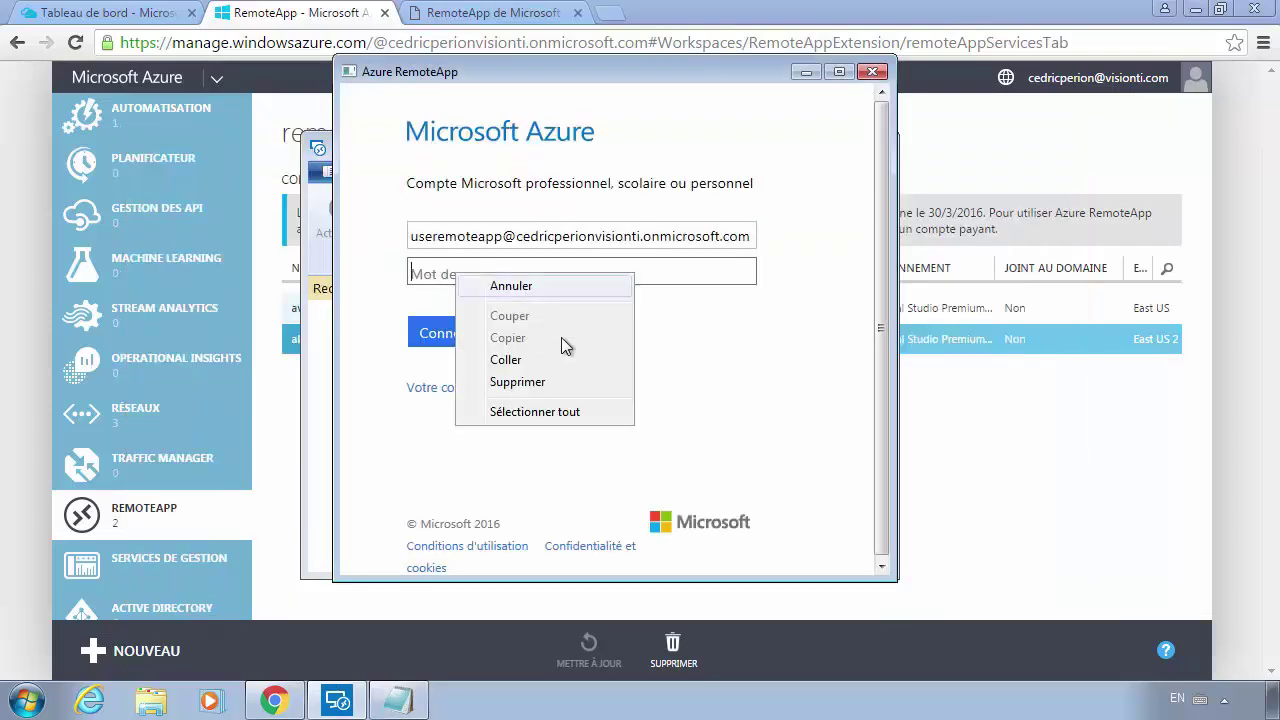
{"action": "left_click", "coordinate": [508, 360]}
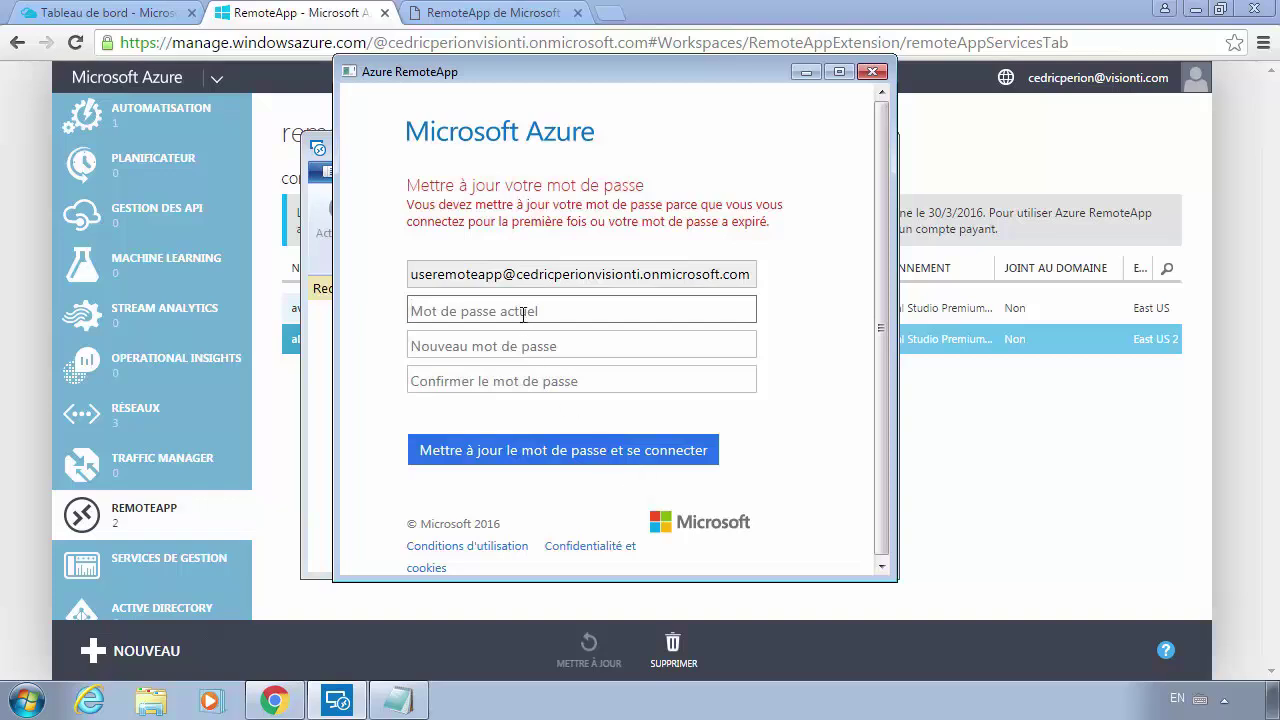
Enter the current password, set and confirm a new account password, and submit the update to sign in
{"action": "left_click", "coordinate": [522, 314]}
{"action": "key", "text": "ctrl+v"}
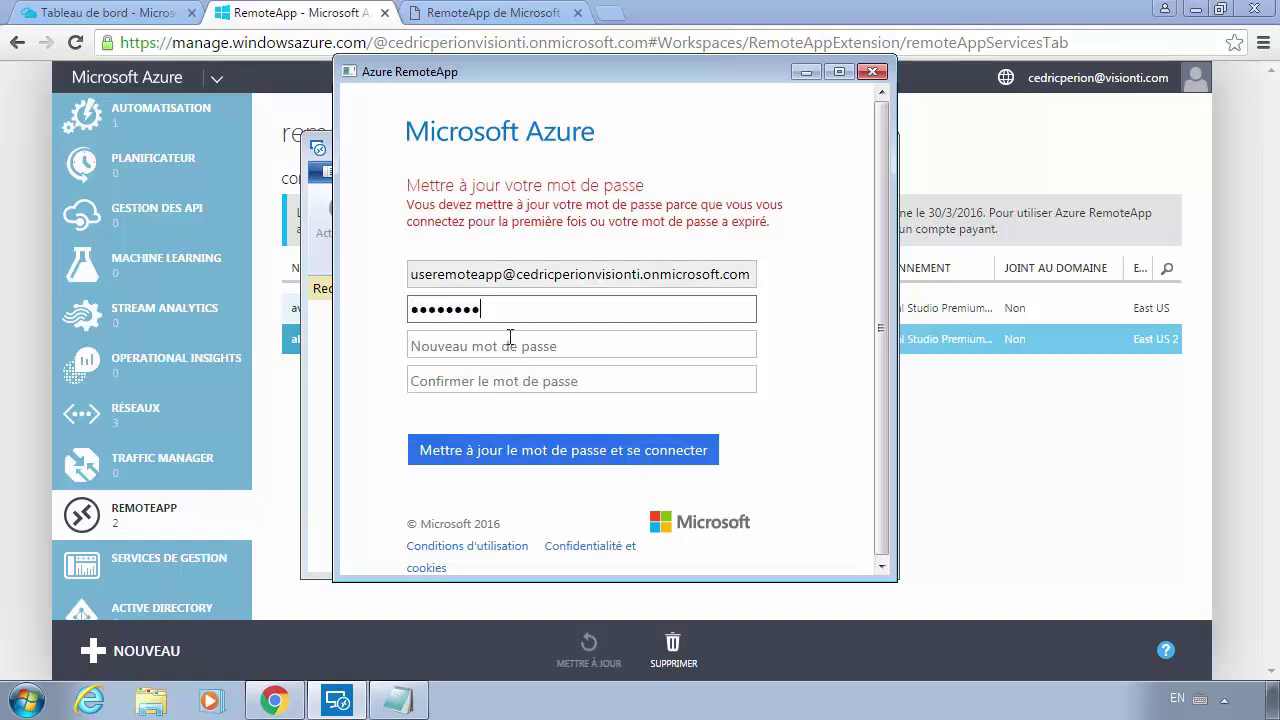
{"action": "left_click", "coordinate": [500, 341]}
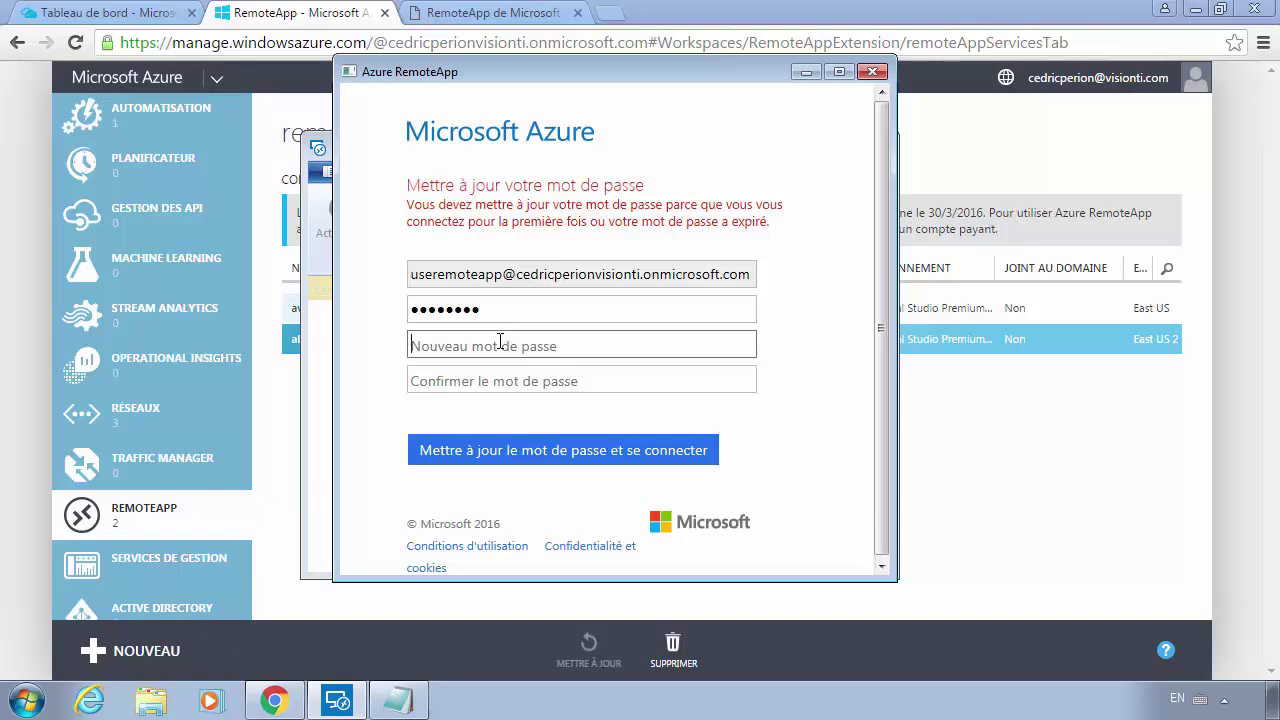
{"action": "left_click", "coordinate": [500, 342]}
{"action": "key", "text": "Tab"}
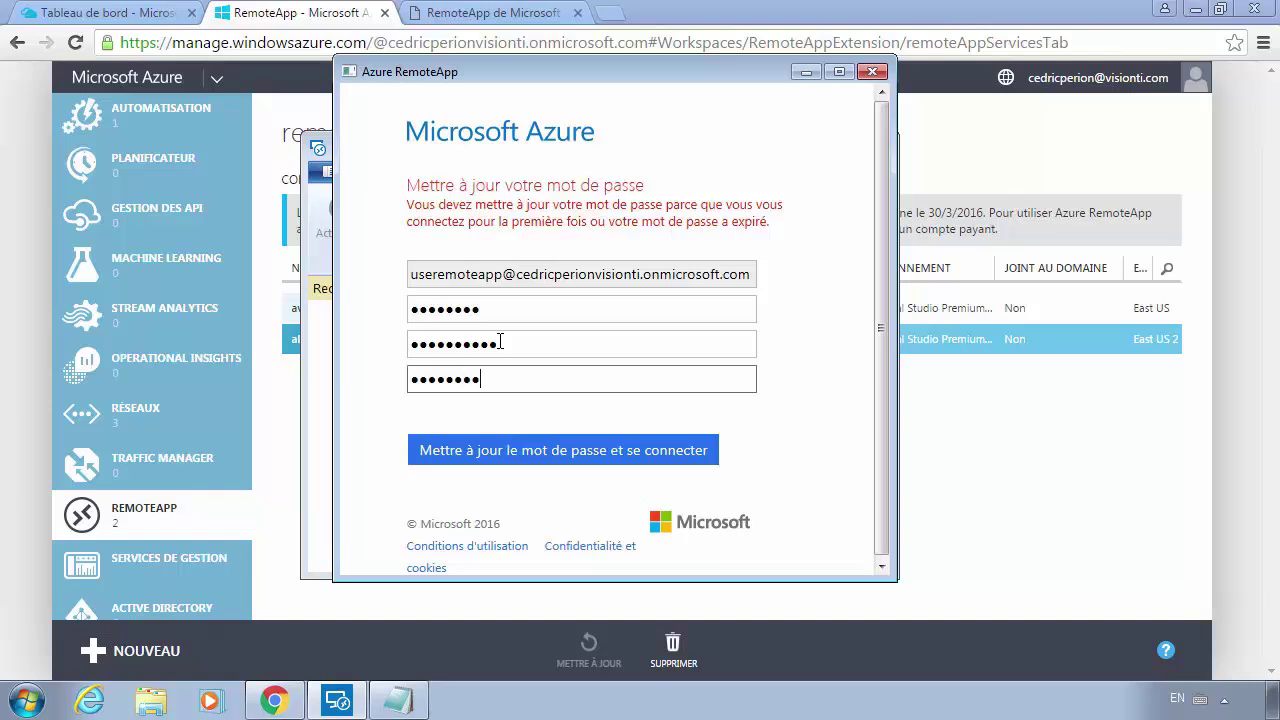
{"action": "left_click", "coordinate": [501, 449]}
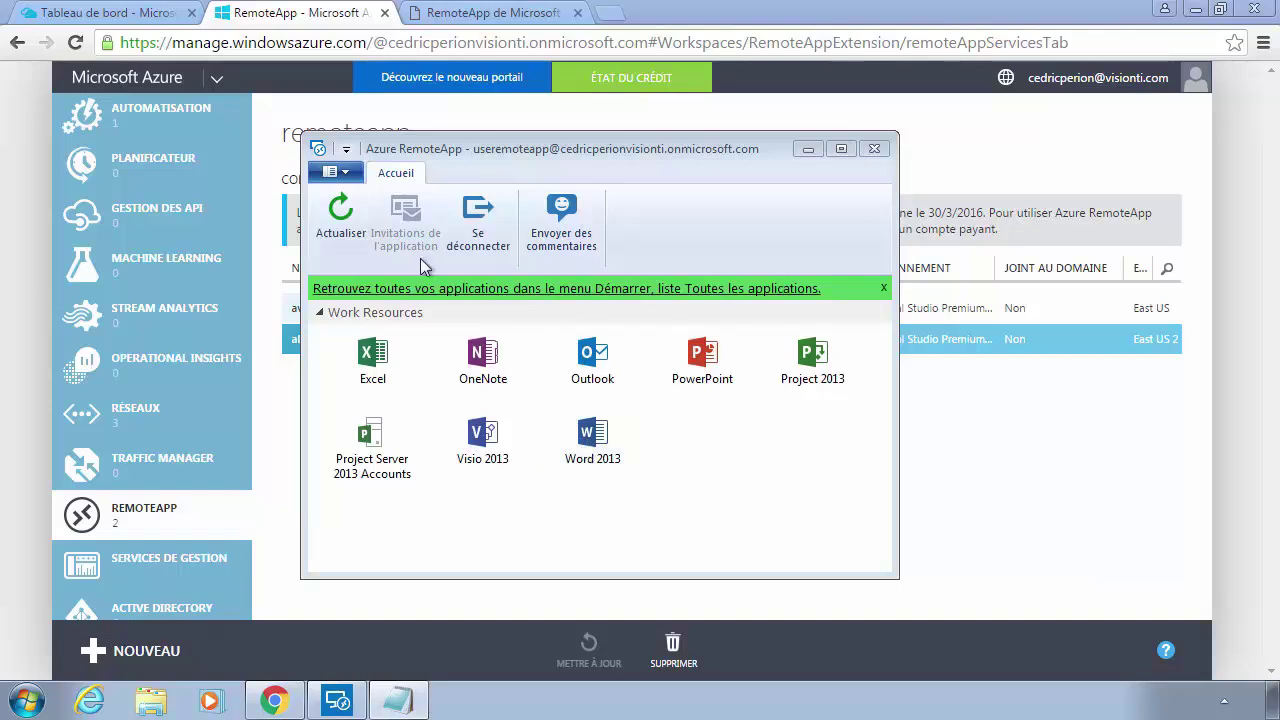
Minimize the browser and reposition the Azure RemoteApp window on the desktop to show its work resources
{"action": "left_click", "coordinate": [1196, 12]}
{"action": "left_click_drag", "start_coordinate": [655, 140], "coordinate": [664, 91]}
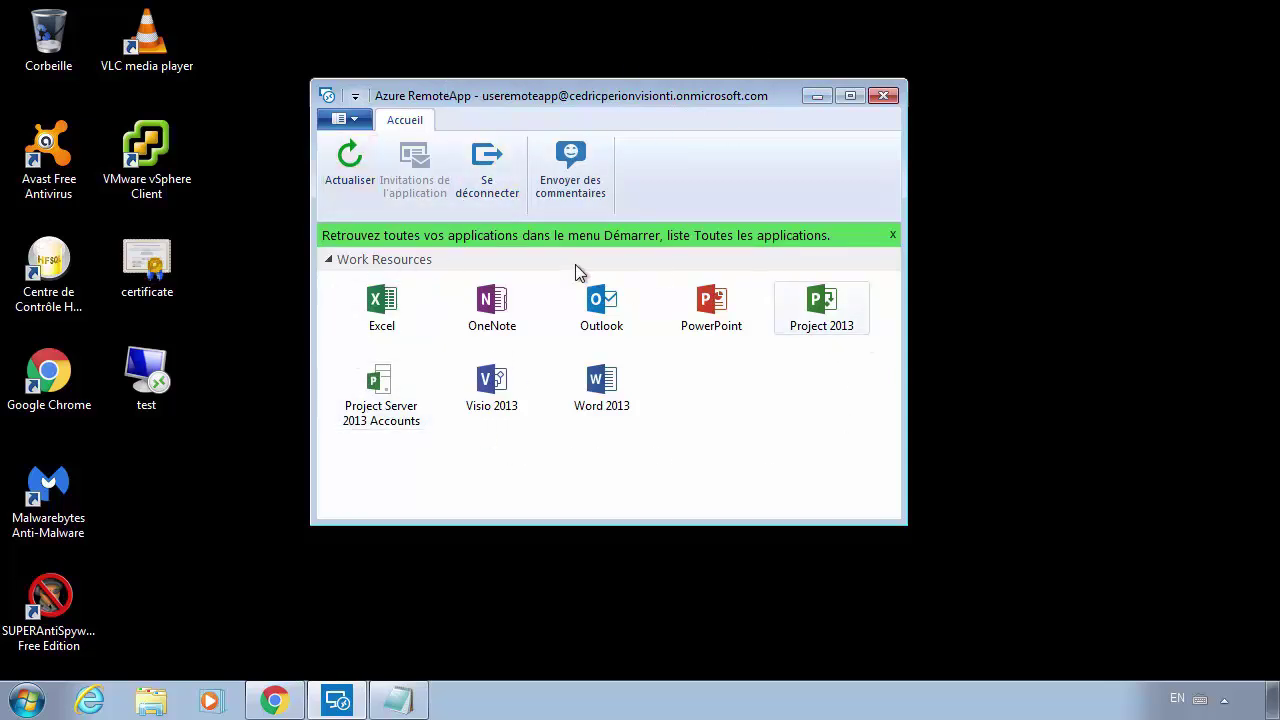
{"action": "left_click_drag", "start_coordinate": [572, 97], "coordinate": [612, 103]}
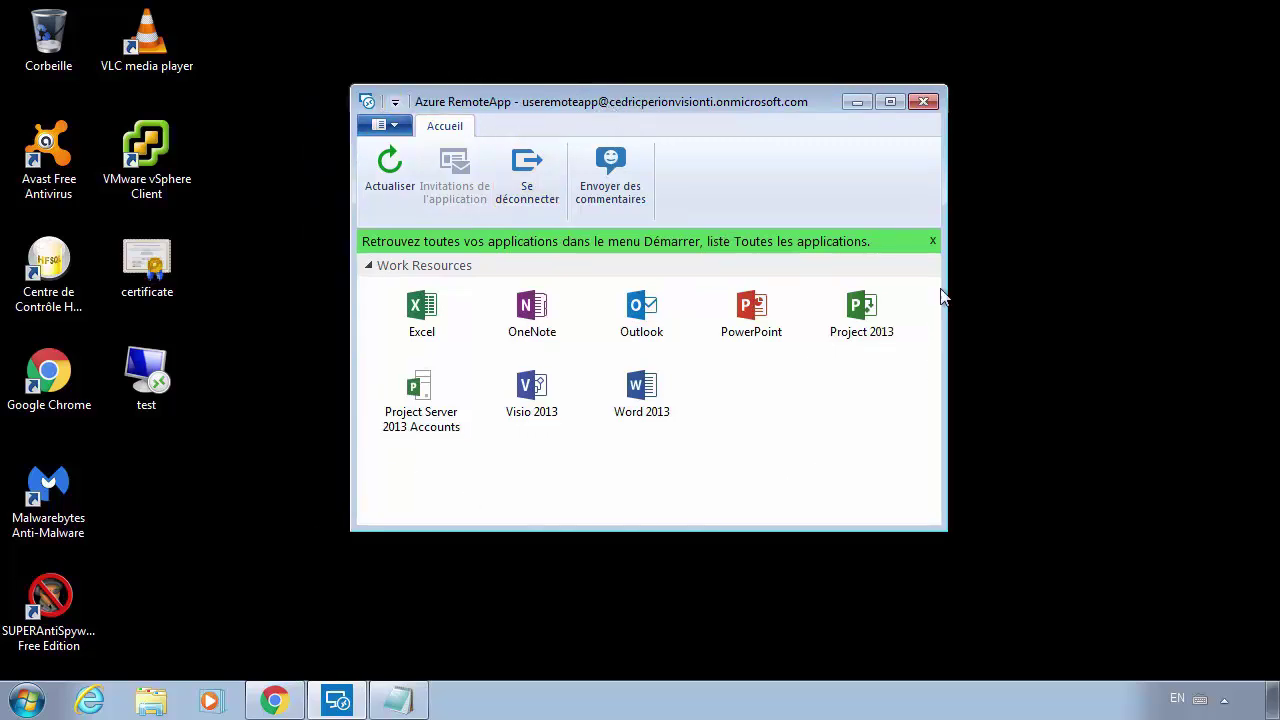
{"action": "left_click_drag", "start_coordinate": [589, 99], "coordinate": [549, 83]}
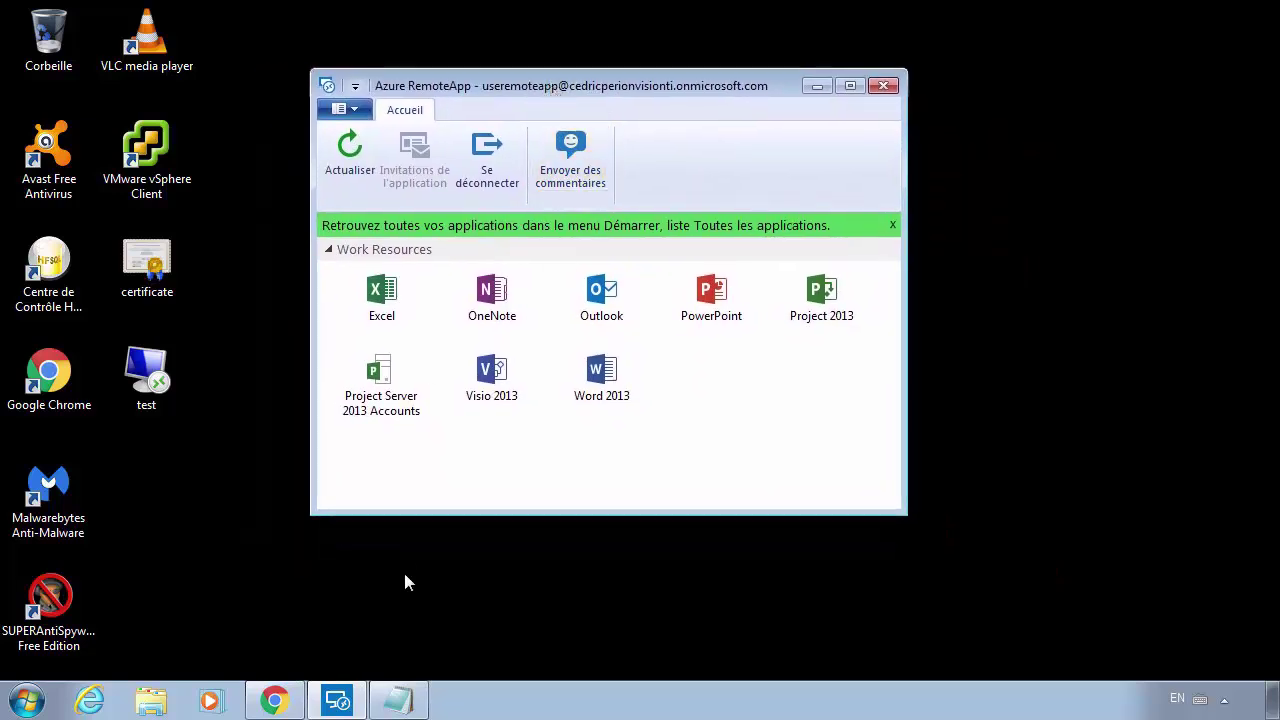
Launch Excel from the work resources and move its alphormrapp connection window over the Azure RemoteApp window
{"action": "double_click", "coordinate": [381, 295]}
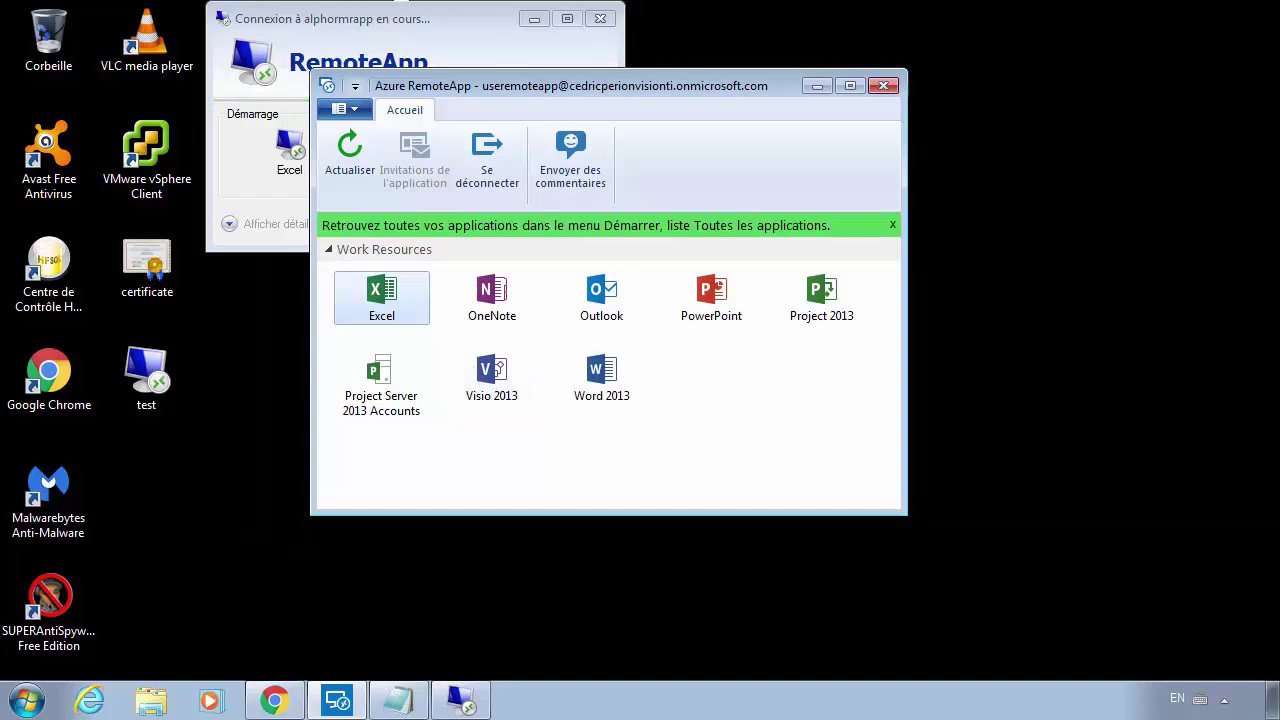
{"action": "left_click", "coordinate": [407, 27]}
{"action": "left_click_drag", "start_coordinate": [407, 27], "coordinate": [428, 32]}
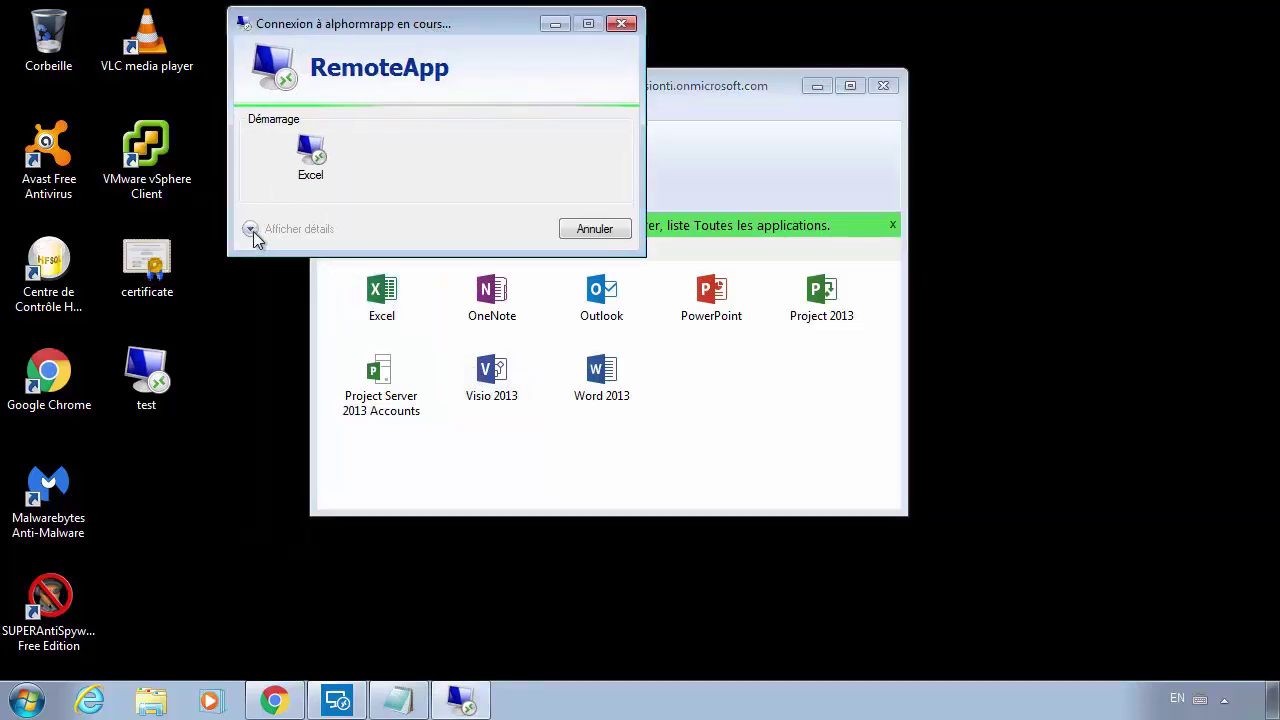
{"action": "left_click_drag", "start_coordinate": [381, 31], "coordinate": [370, 80]}
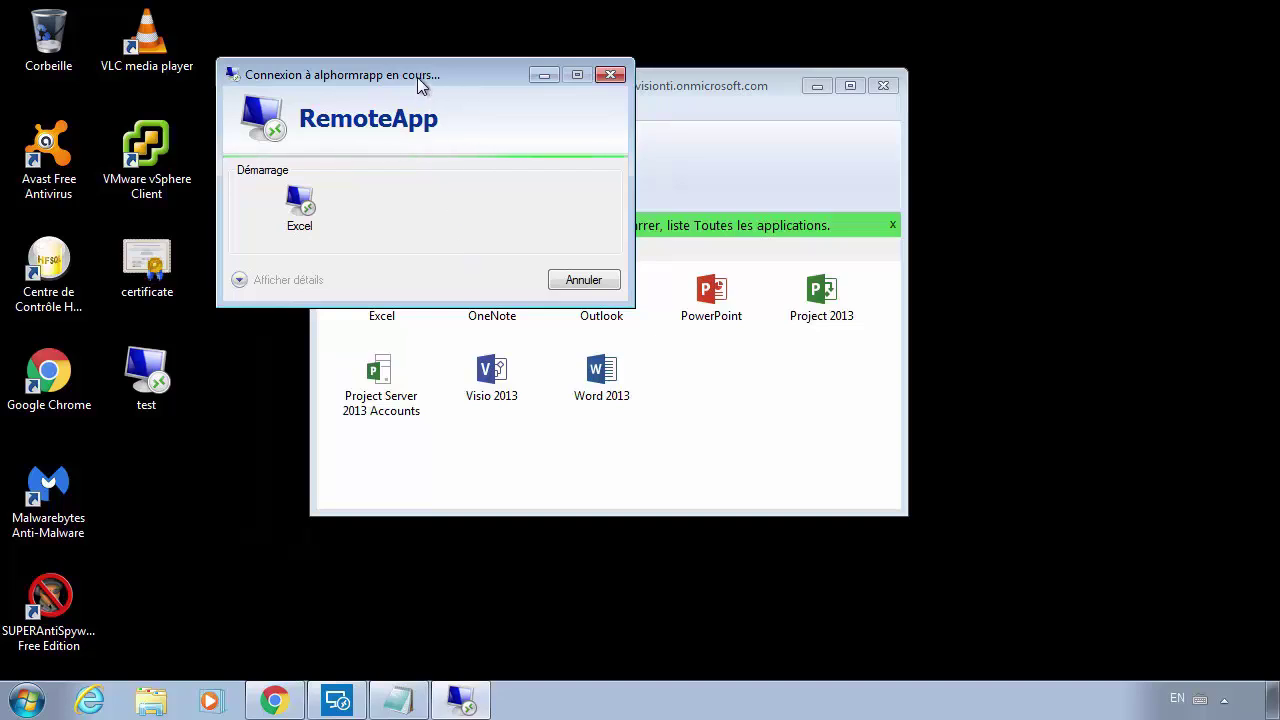
{"action": "left_click_drag", "start_coordinate": [808, 232], "coordinate": [605, 215]}
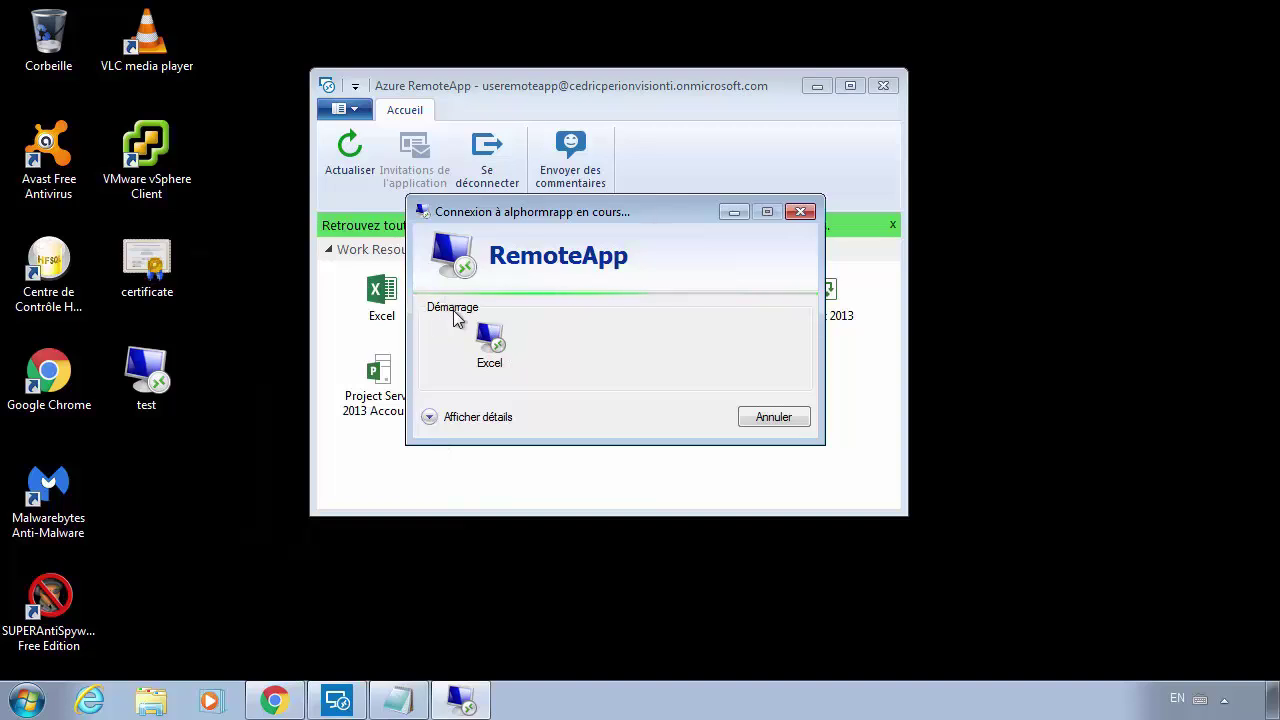
Switch to the Azure portal in the browser and examine the new user's entry in the alphormrapp collection's sessions
{"action": "left_click", "coordinate": [274, 700]}
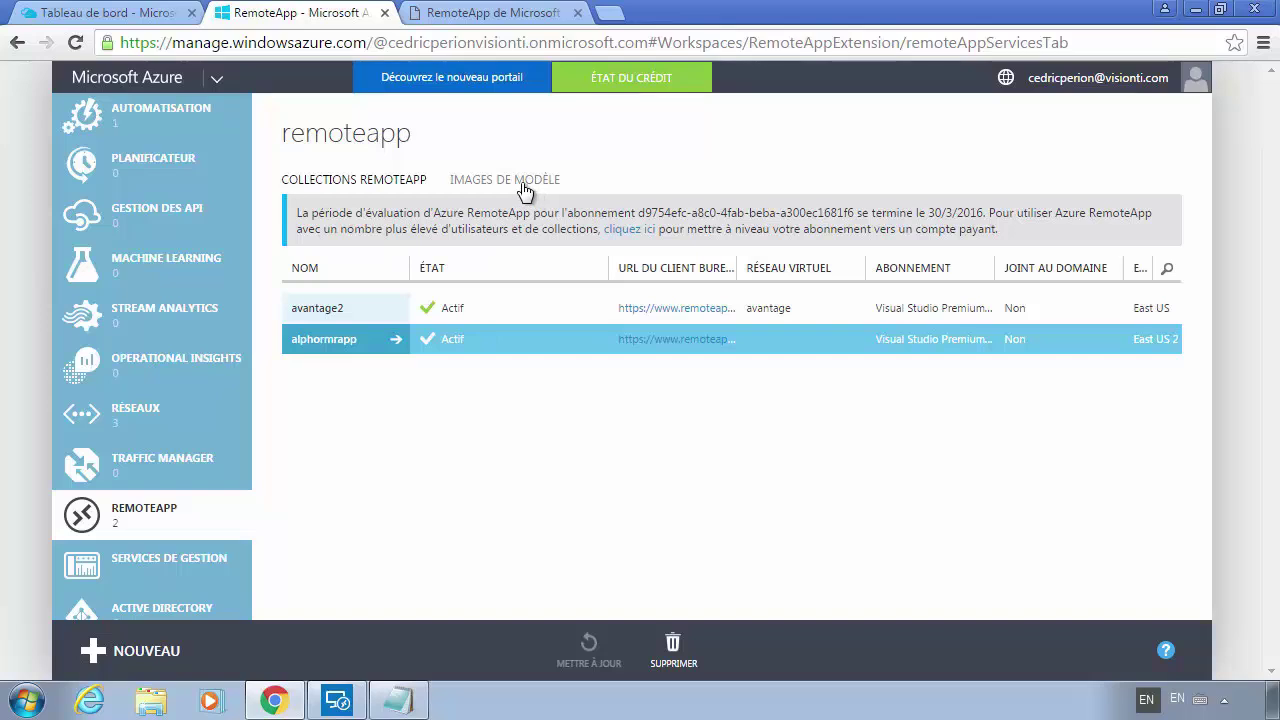
{"action": "left_click", "coordinate": [346, 343]}
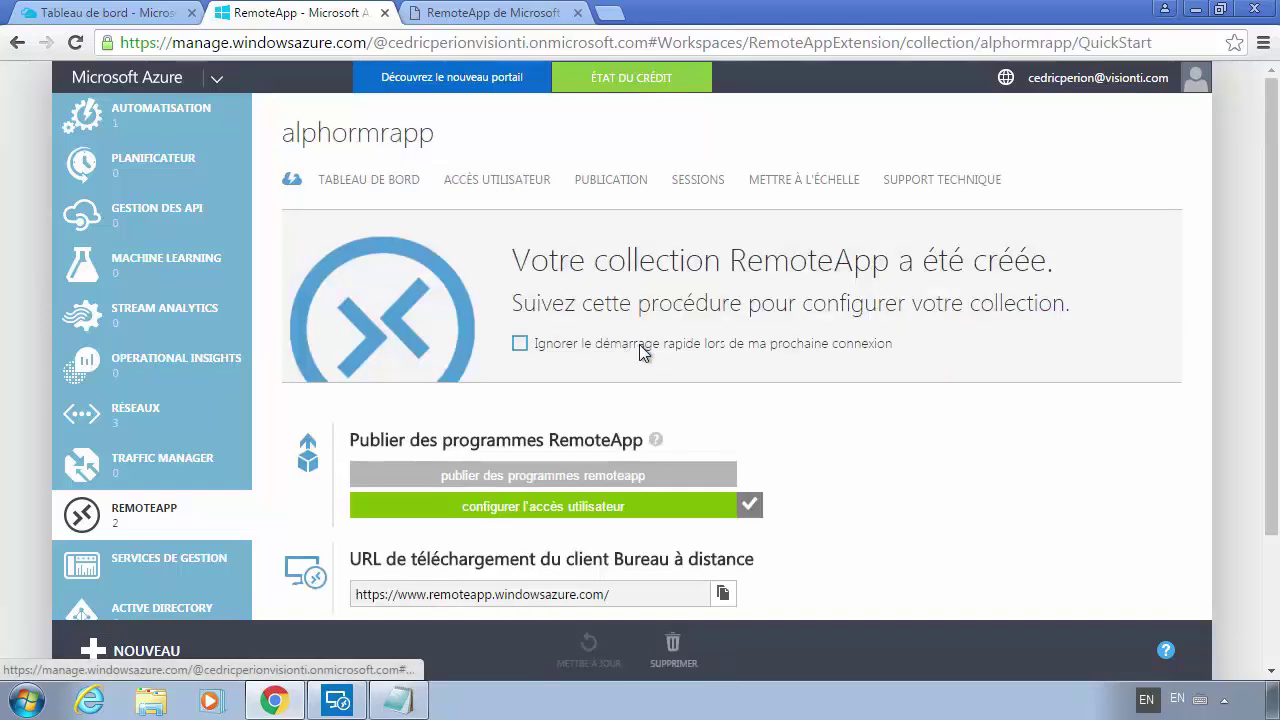
{"action": "left_click", "coordinate": [700, 180]}
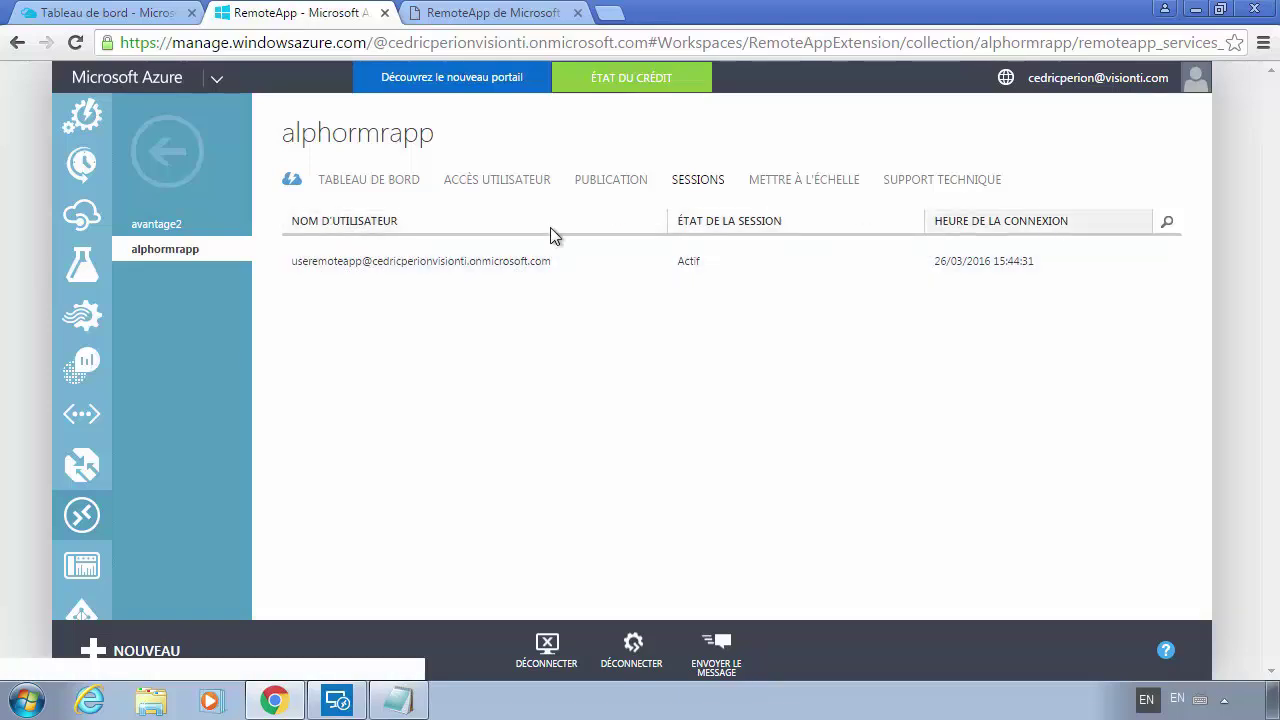
{"action": "left_click", "coordinate": [534, 259]}
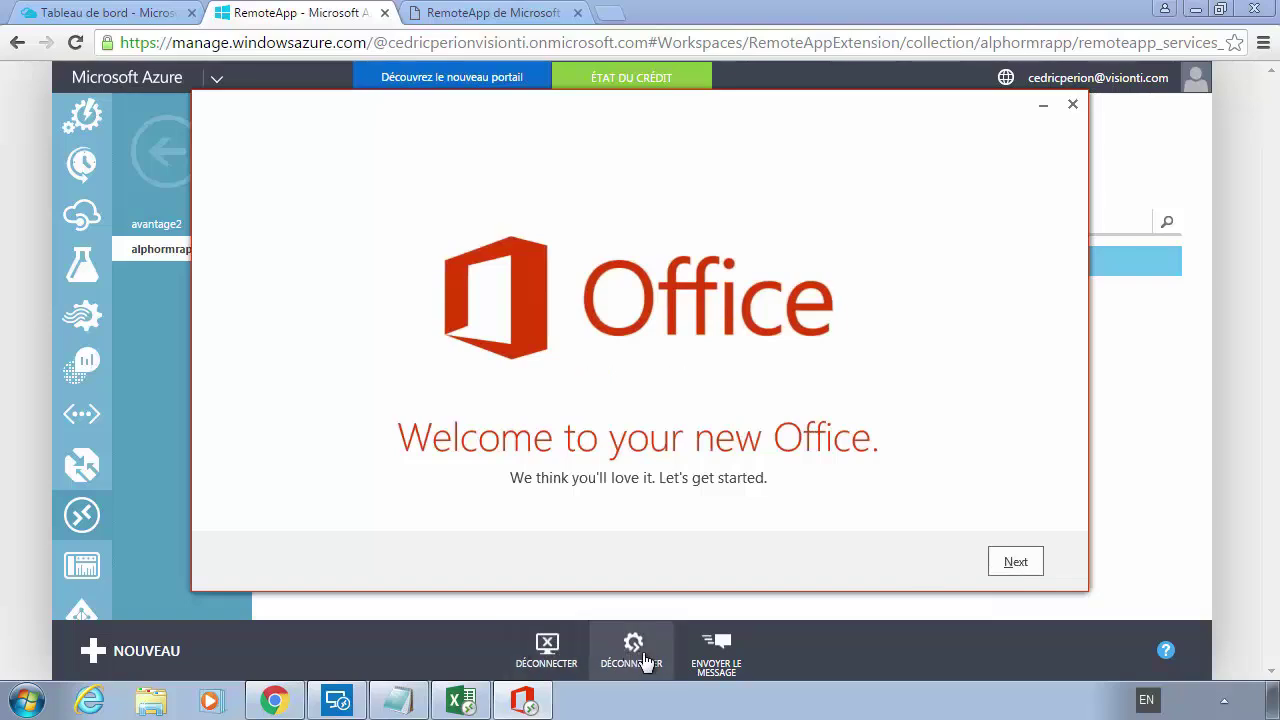
Complete the Office welcome wizard in the remote session, declining to sign in
{"action": "left_click", "coordinate": [1013, 566]}
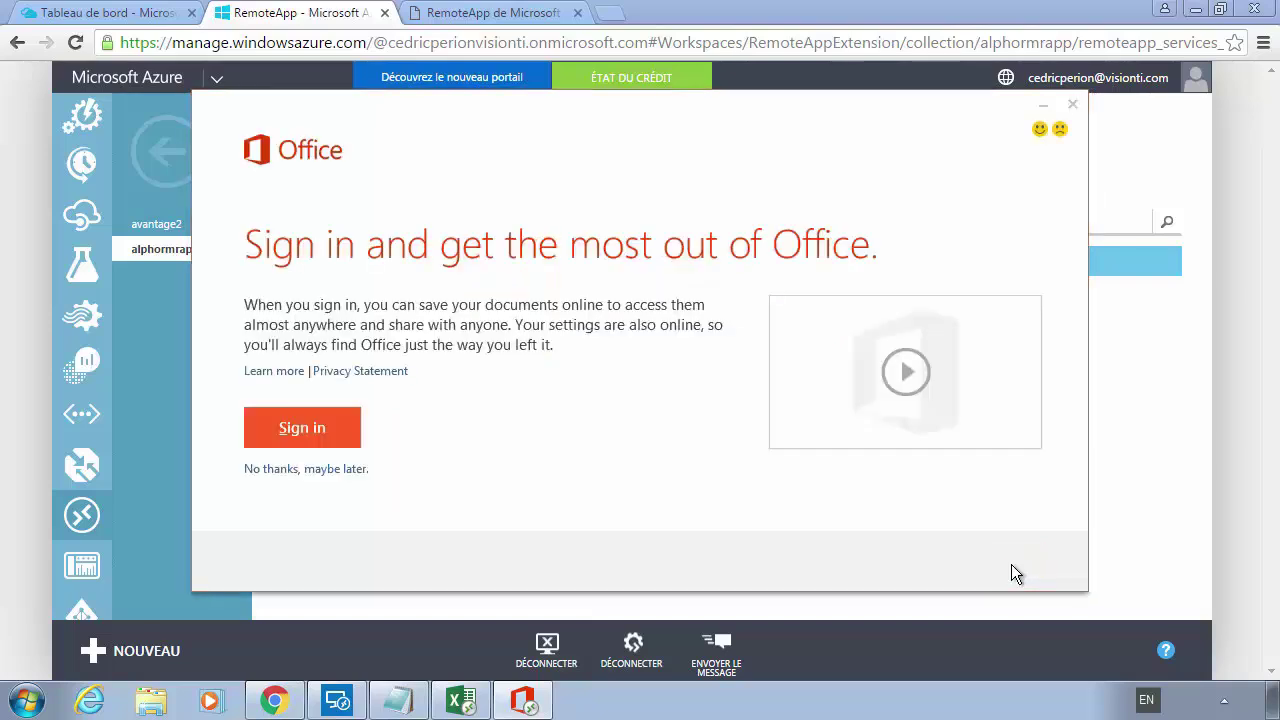
{"action": "left_click", "coordinate": [298, 470]}
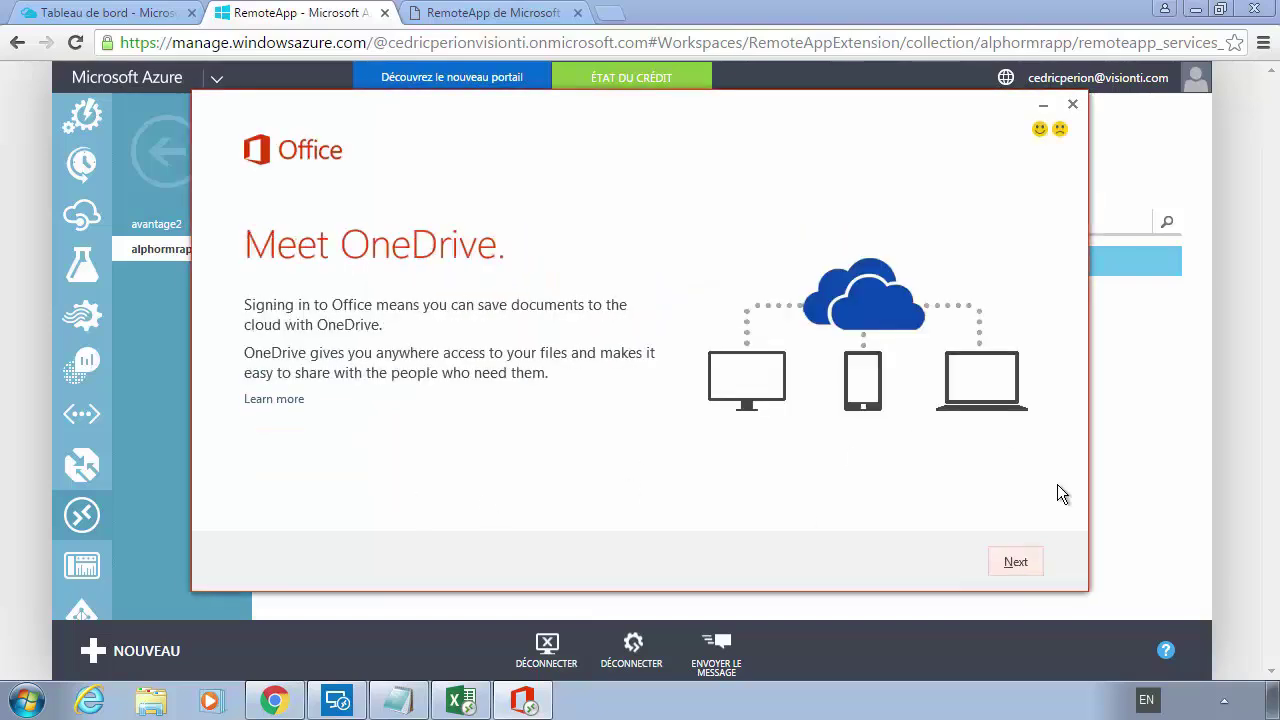
{"action": "left_click", "coordinate": [1015, 562]}
{"action": "left_click", "coordinate": [1004, 562]}
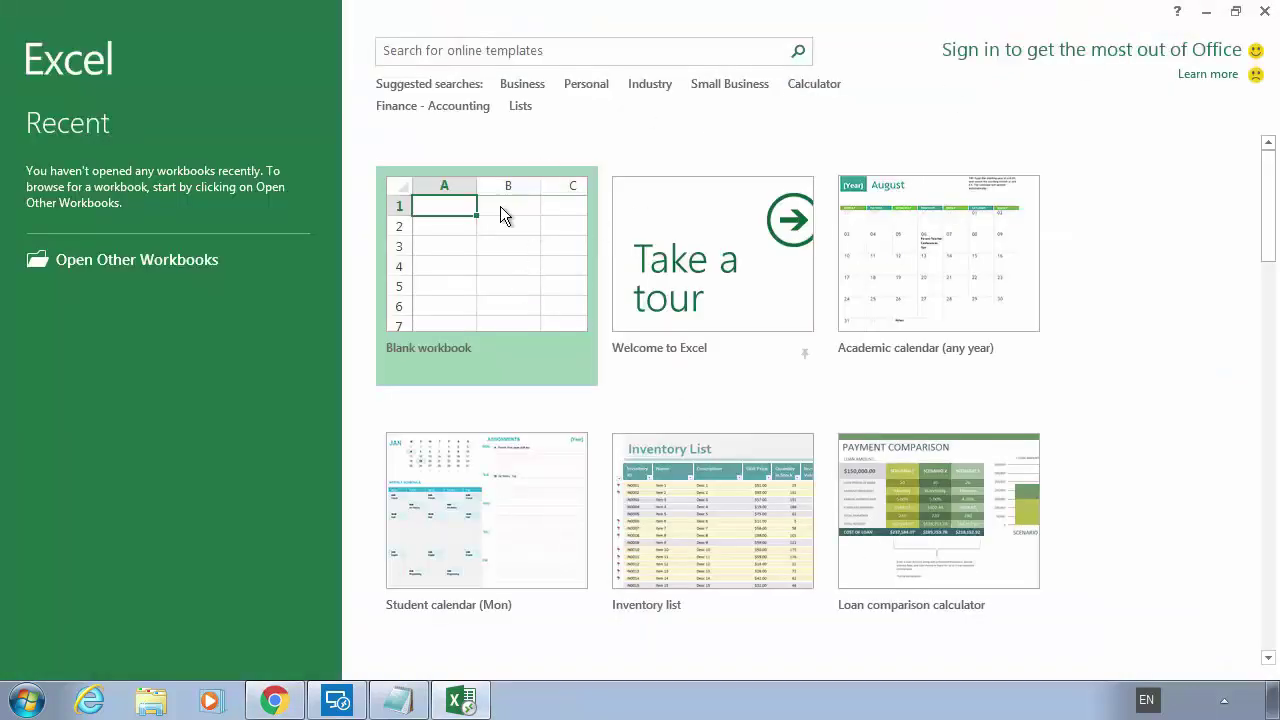
Create a blank workbook in the remote Excel and select cell F6
{"action": "left_click", "coordinate": [501, 209]}
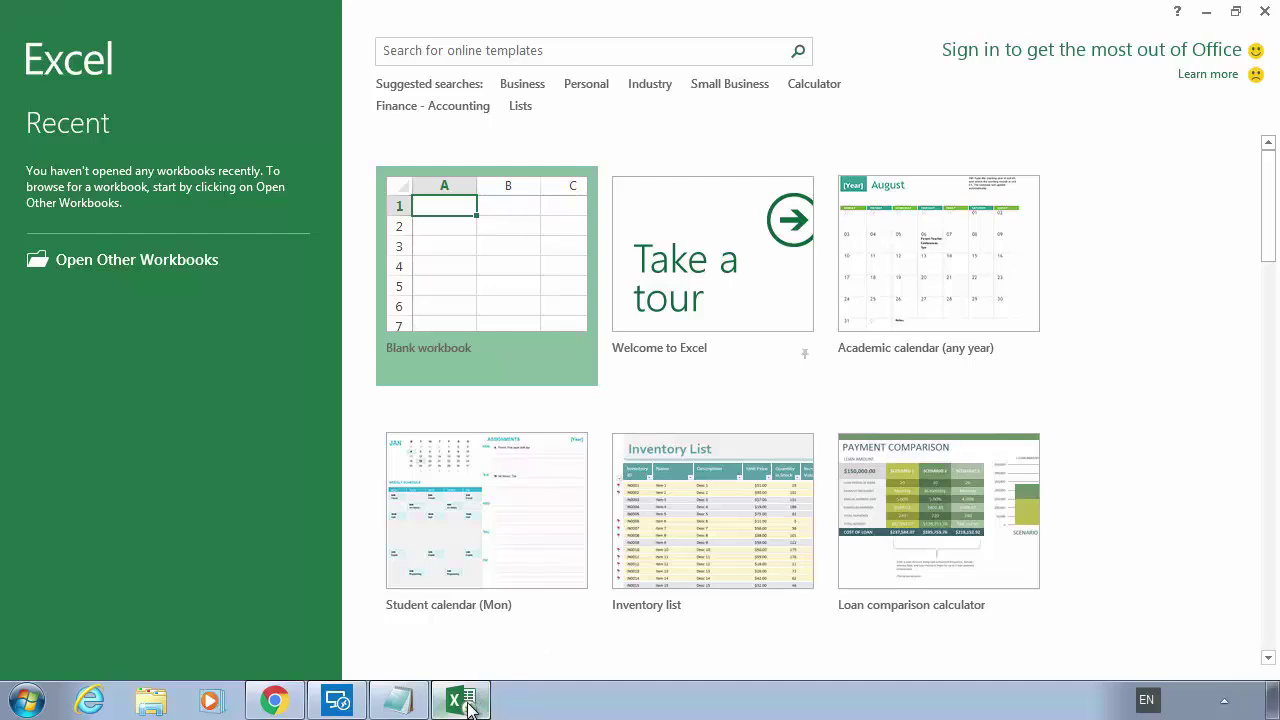
{"action": "mouse_move", "coordinate": [466, 703]}
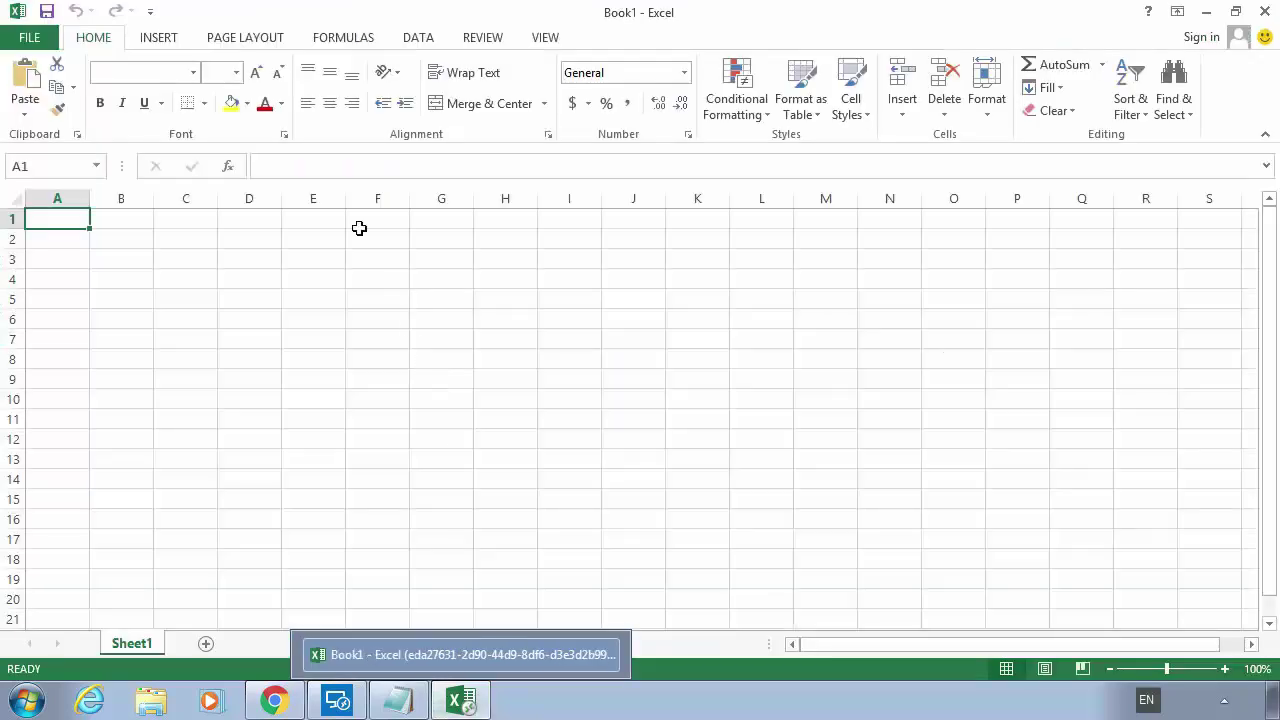
{"action": "left_click", "coordinate": [505, 238]}
{"action": "left_click", "coordinate": [406, 314]}
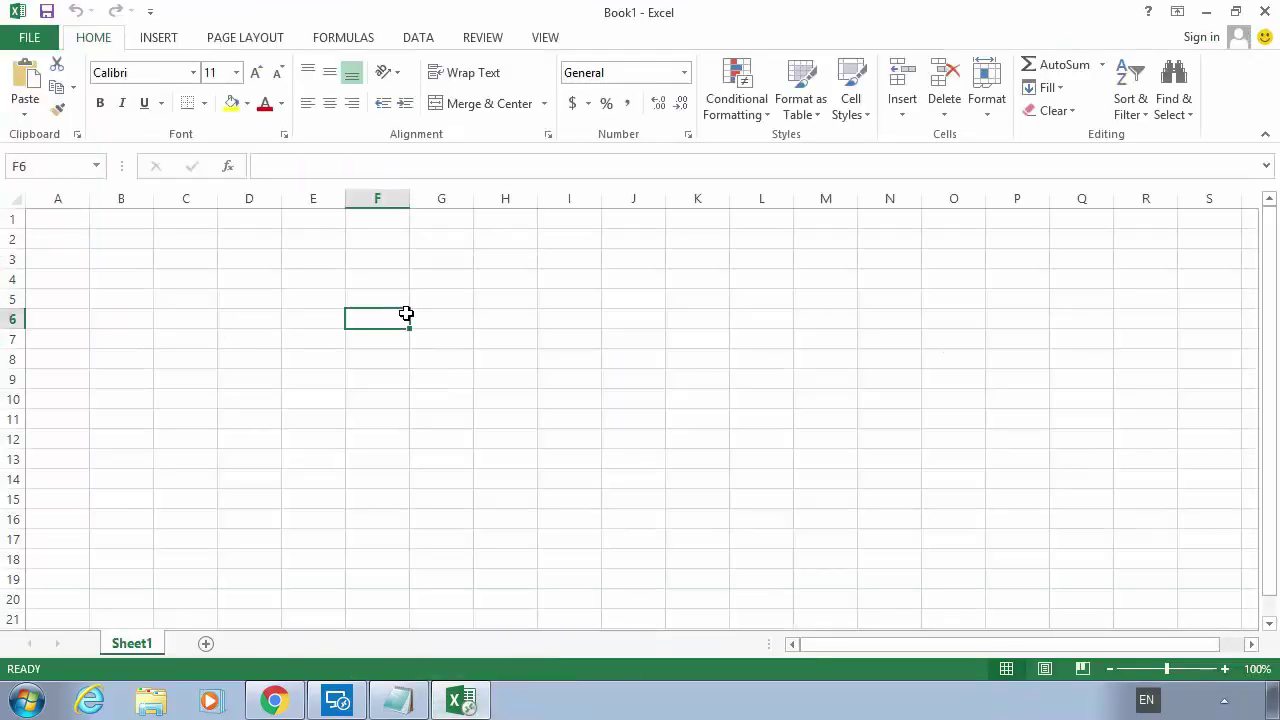
Enter "fgfg" in cell F6 and "fgdfg" in cell H7 of the remote workbook
{"action": "type", "text": "fgfg"}
{"action": "left_click", "coordinate": [523, 346]}
{"action": "type", "text": "fgdfg"}
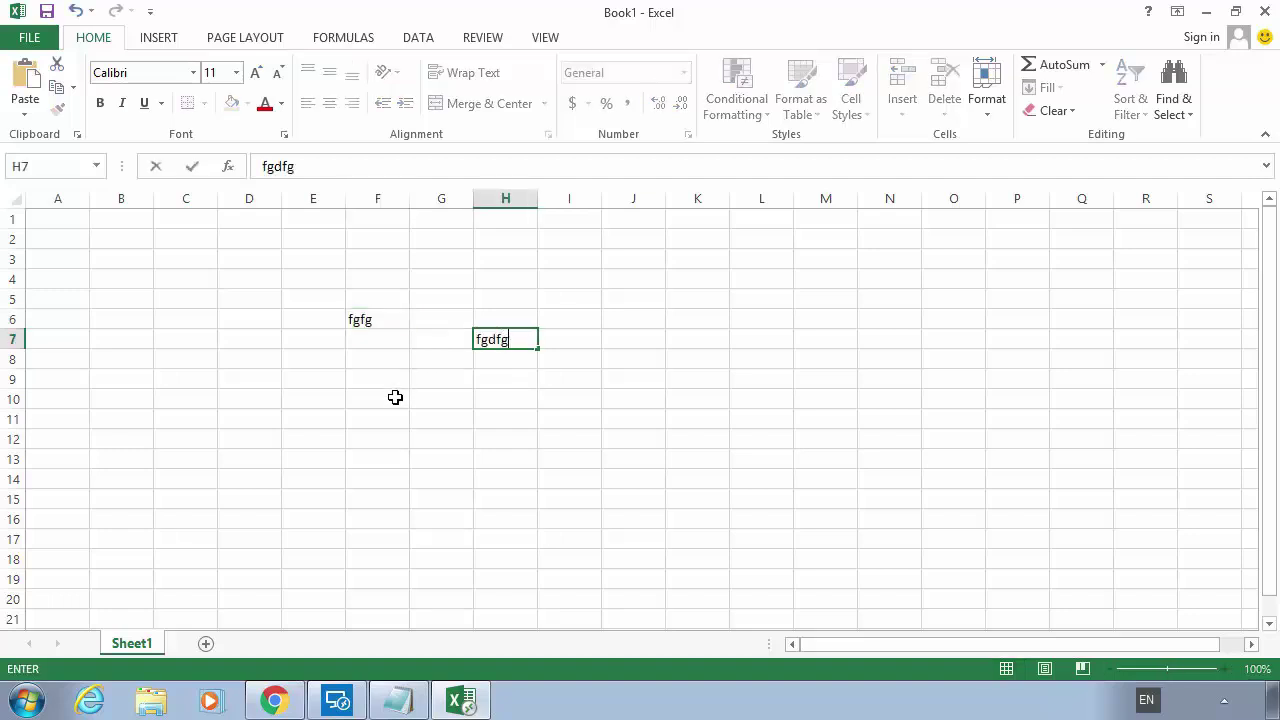
Search the local computer's programs for "ex", launch the published Excel and create a second blank workbook
{"action": "left_click", "coordinate": [26, 700]}
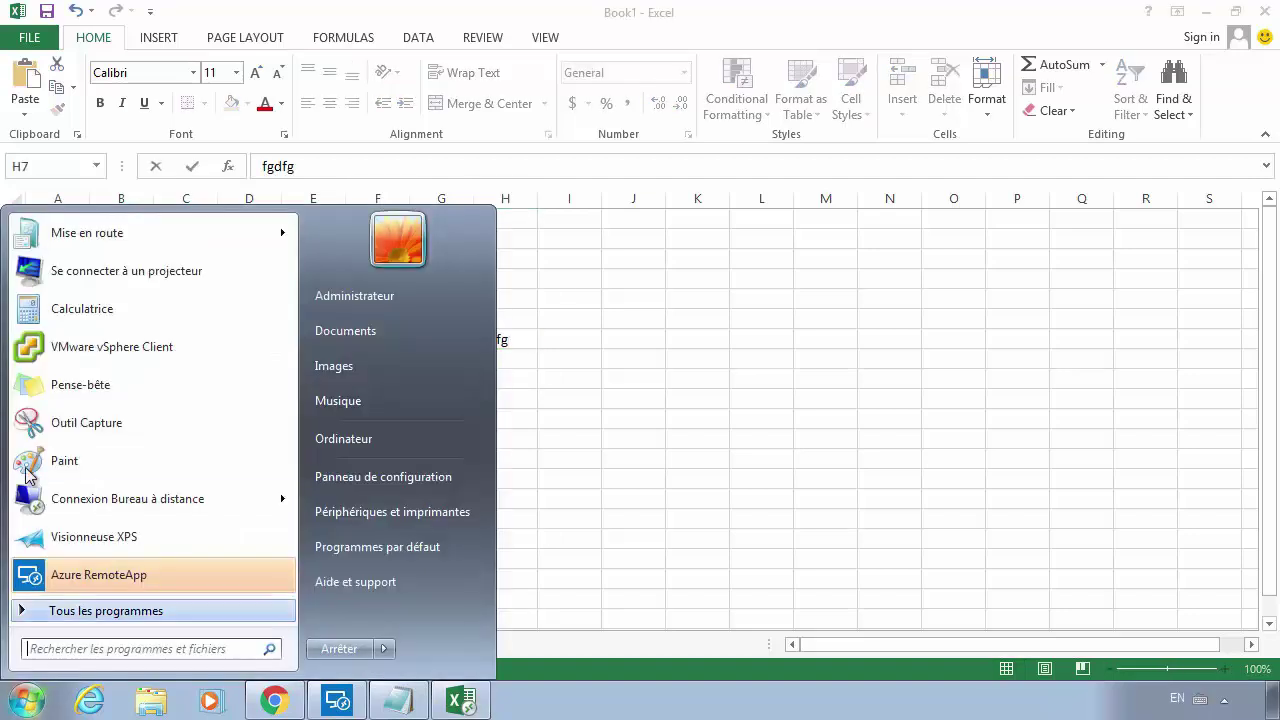
{"action": "type", "text": "ex"}
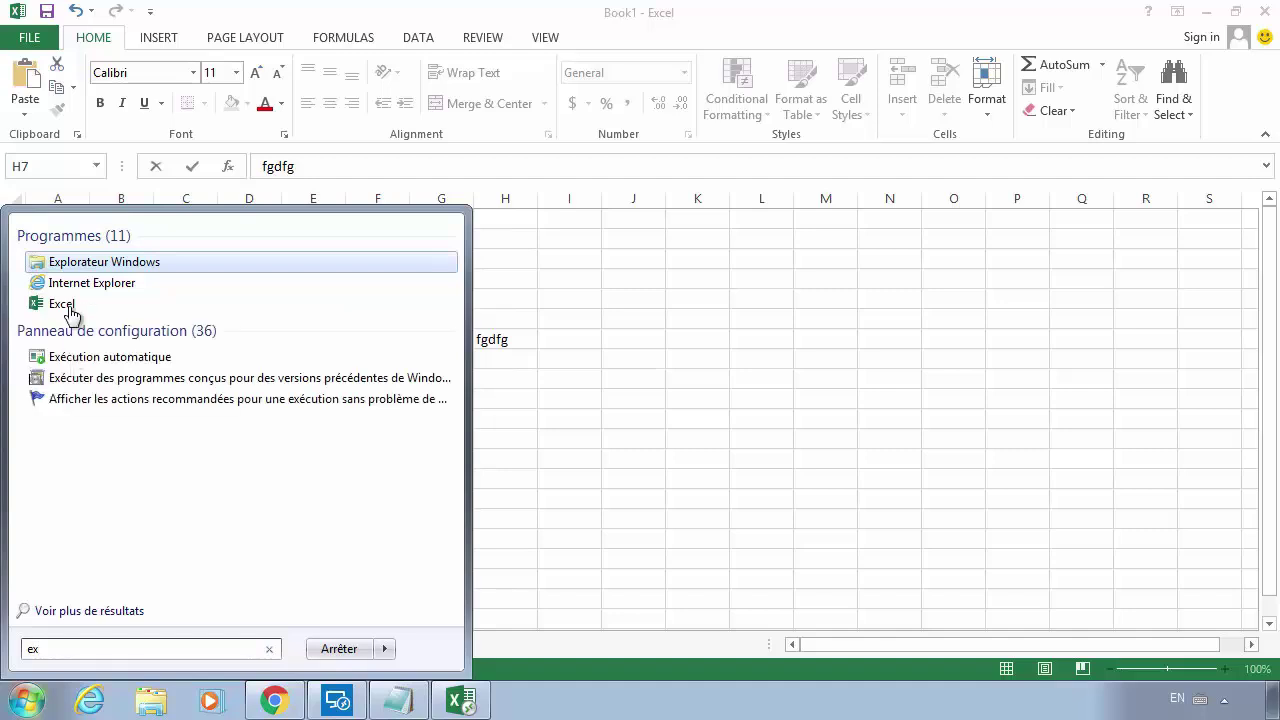
{"action": "left_click", "coordinate": [62, 304]}
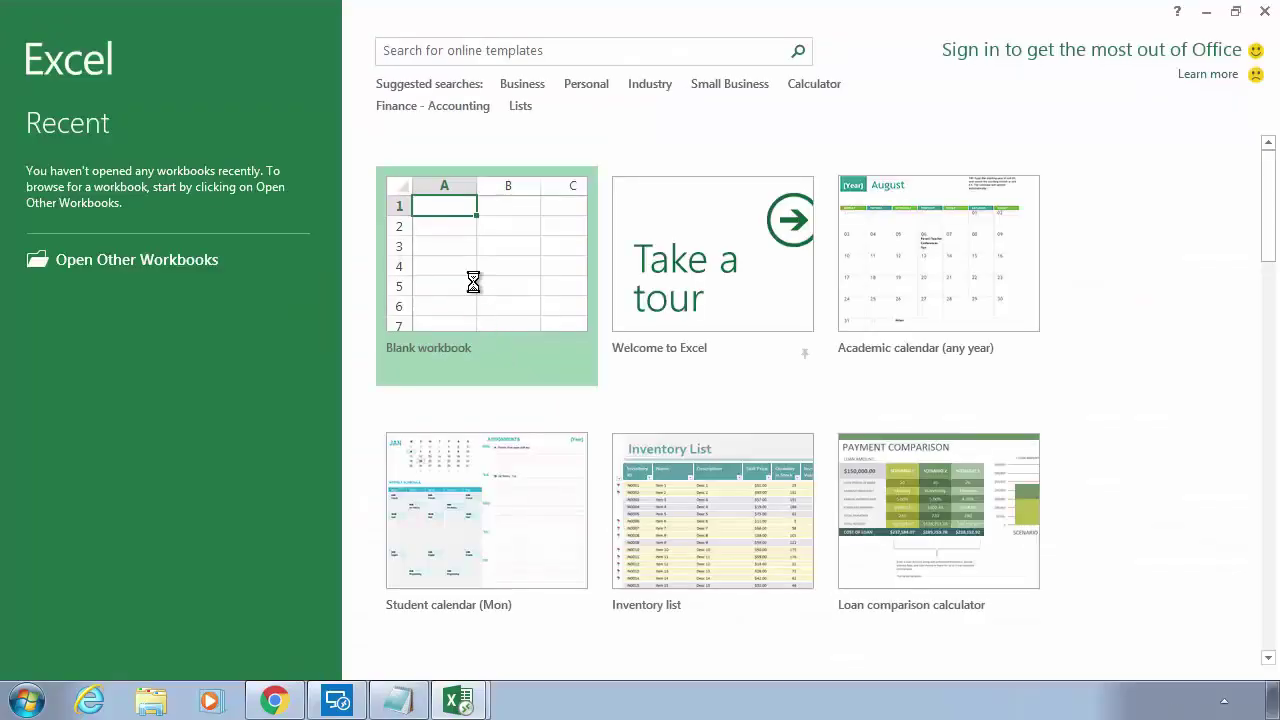
{"action": "left_click", "coordinate": [473, 283]}
Place Book2 as a smaller window over Book1, and bring Book1 to the front
{"action": "mouse_move", "coordinate": [472, 708]}
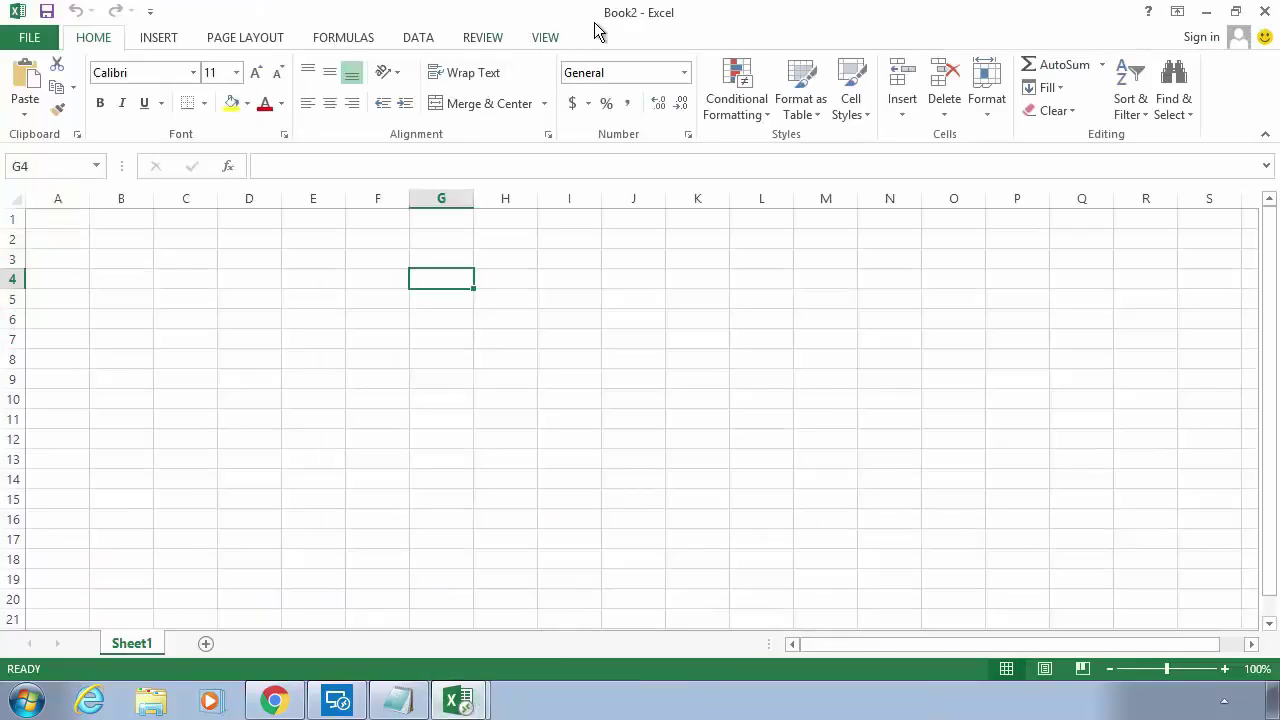
{"action": "left_click_drag", "start_coordinate": [674, 117], "coordinate": [757, 132]}
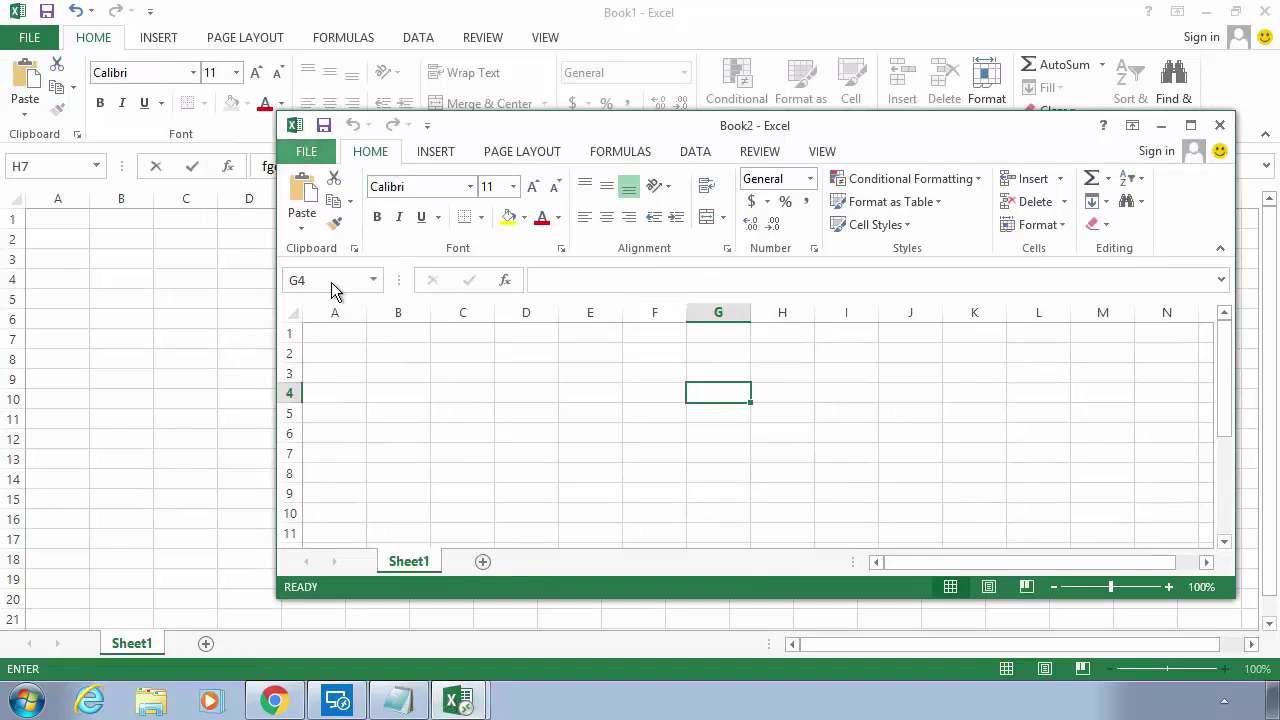
{"action": "mouse_move", "coordinate": [482, 712]}
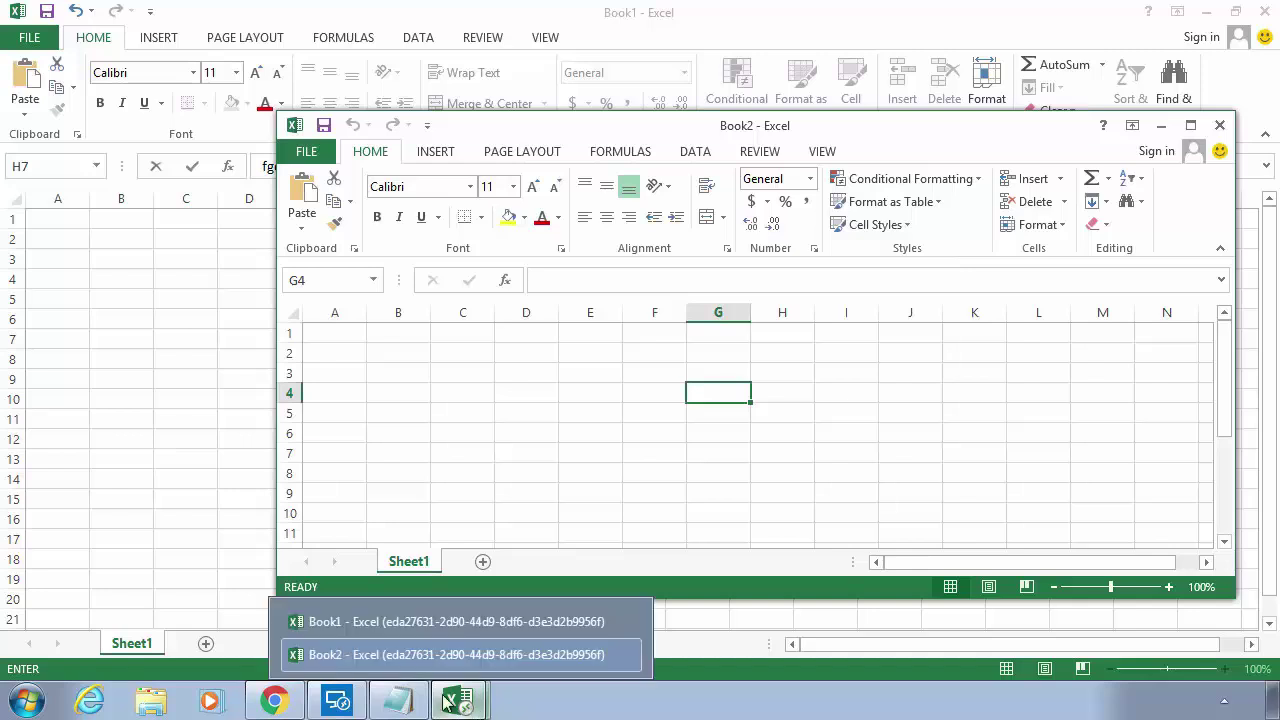
{"action": "left_click", "coordinate": [433, 624]}
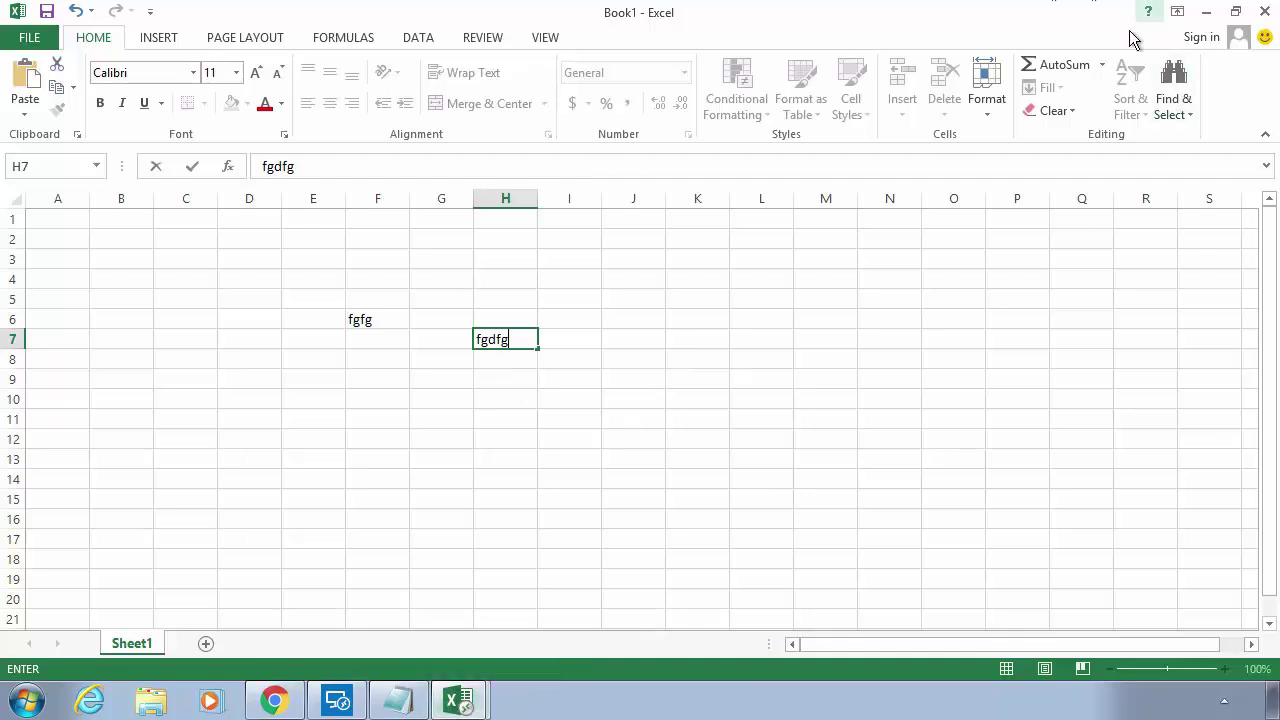
Minimize the Book1 window and close Book2
{"action": "left_click", "coordinate": [1207, 14]}
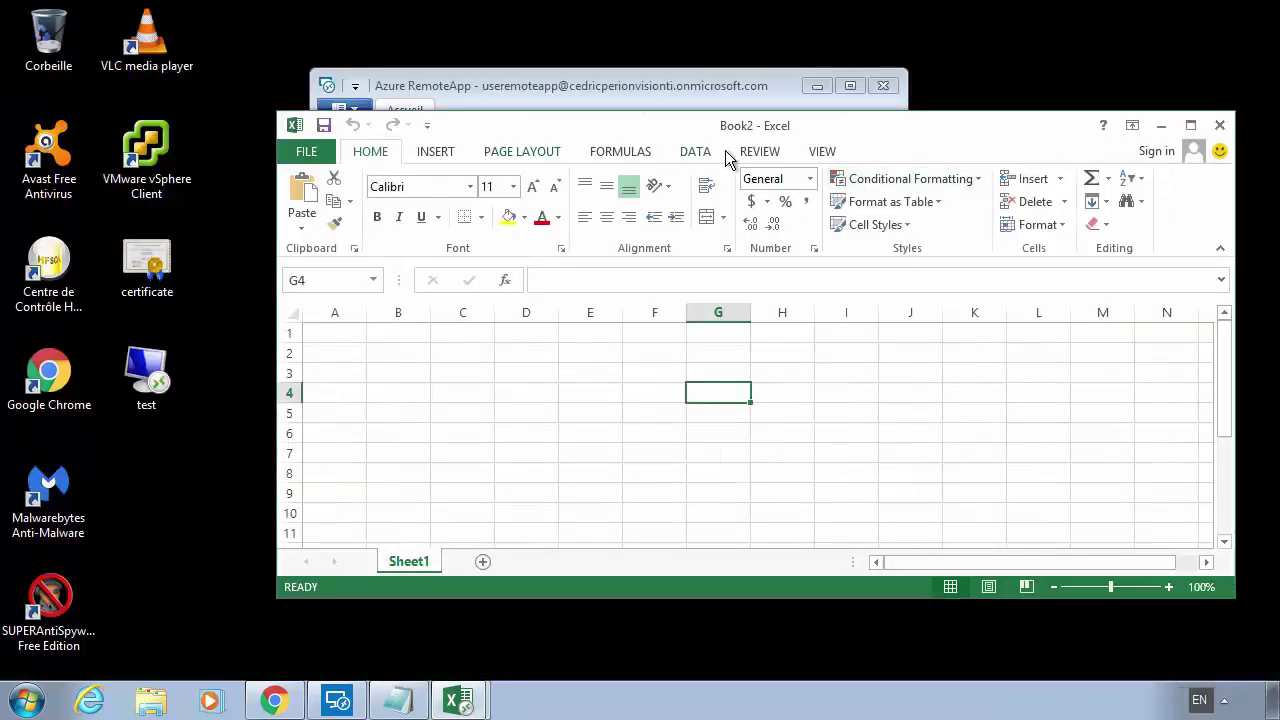
{"action": "left_click", "coordinate": [1109, 113]}
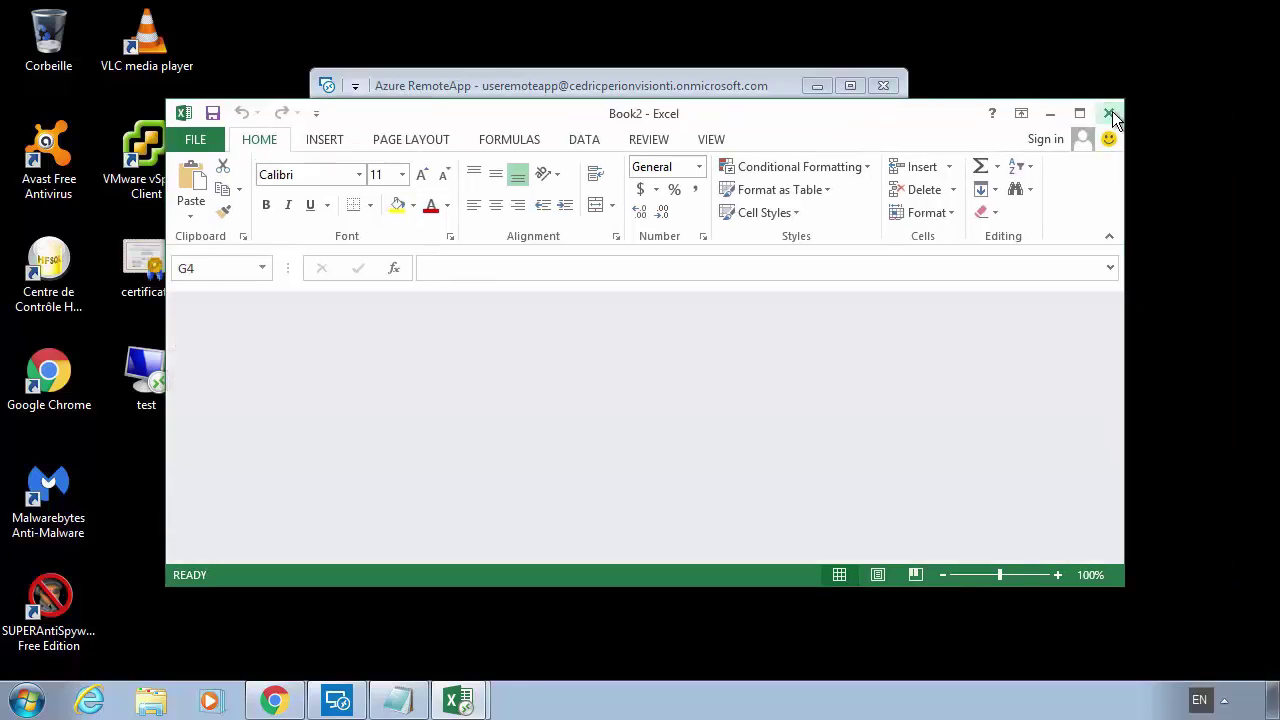
Search the local programs for "word", launch the published Word 2013 to test it, and close it
{"action": "left_click", "coordinate": [27, 700]}
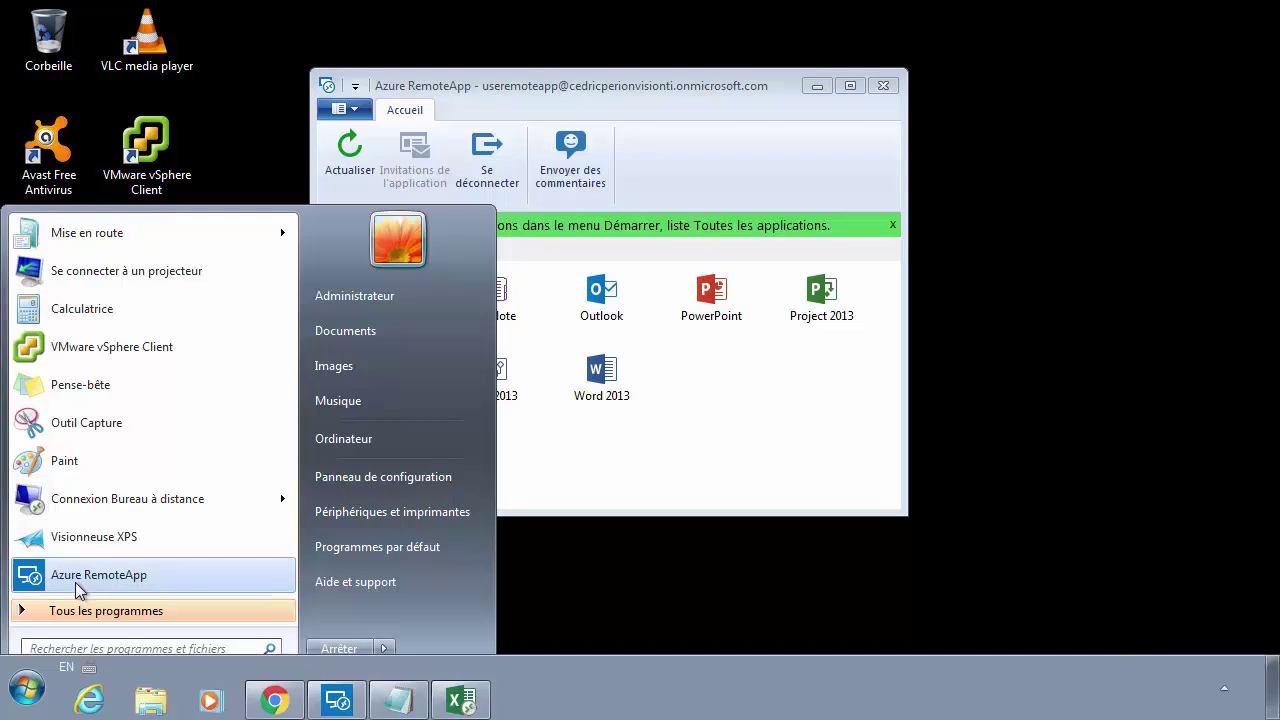
{"action": "type", "text": "word"}
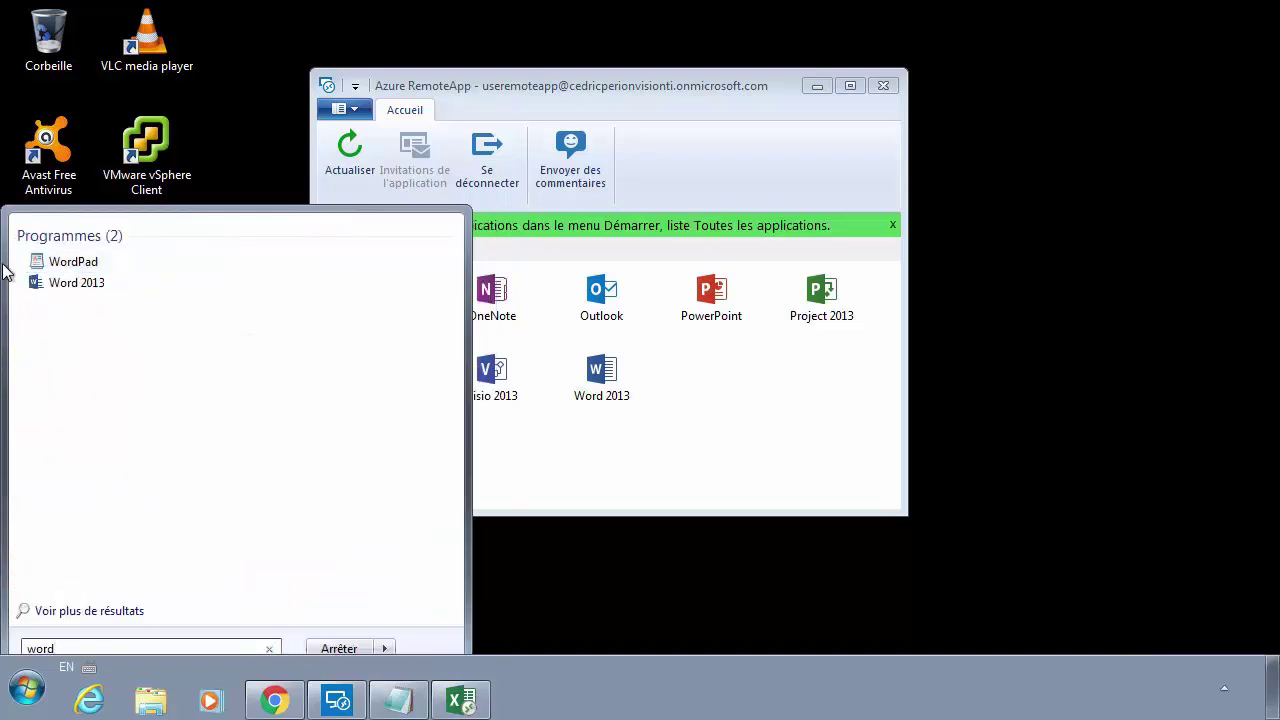
{"action": "left_click", "coordinate": [80, 283]}
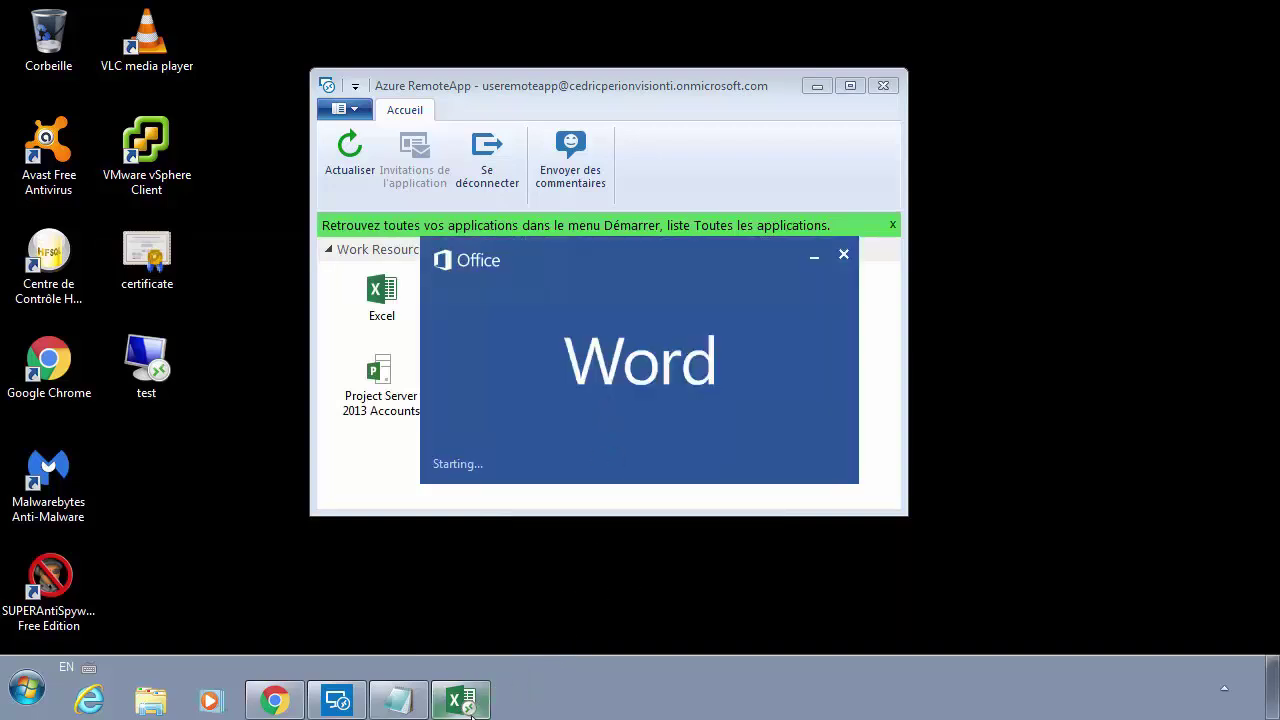
{"action": "mouse_move", "coordinate": [468, 707]}
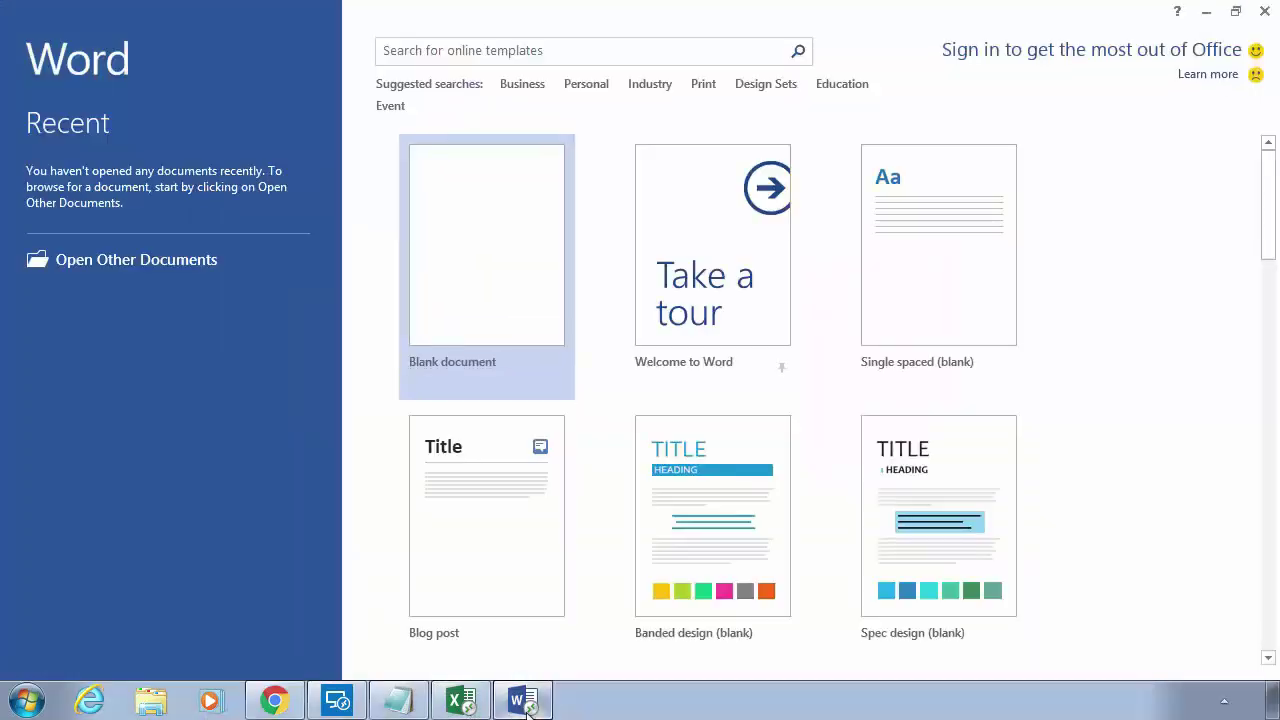
{"action": "mouse_move", "coordinate": [532, 705]}
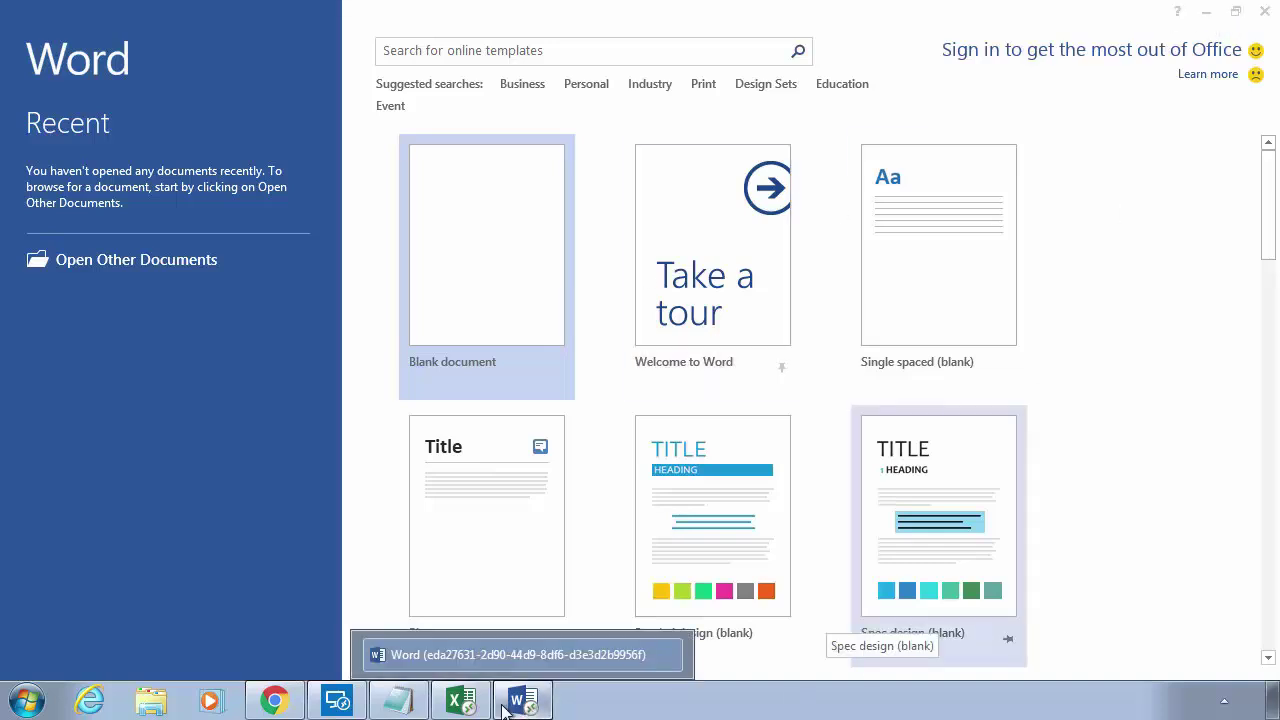
{"action": "left_click", "coordinate": [1267, 13]}
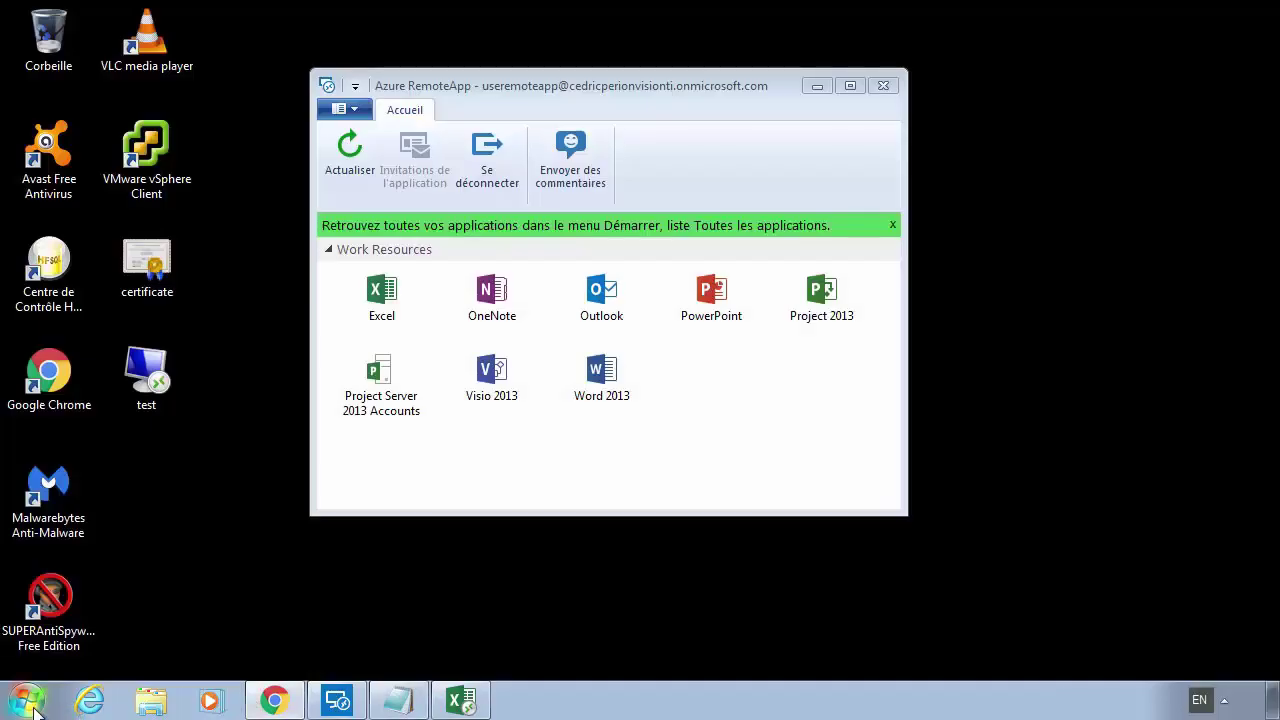
Examine the local list of all programs for the Azure RemoteApp and Work Resources folders
{"action": "left_click", "coordinate": [27, 700]}
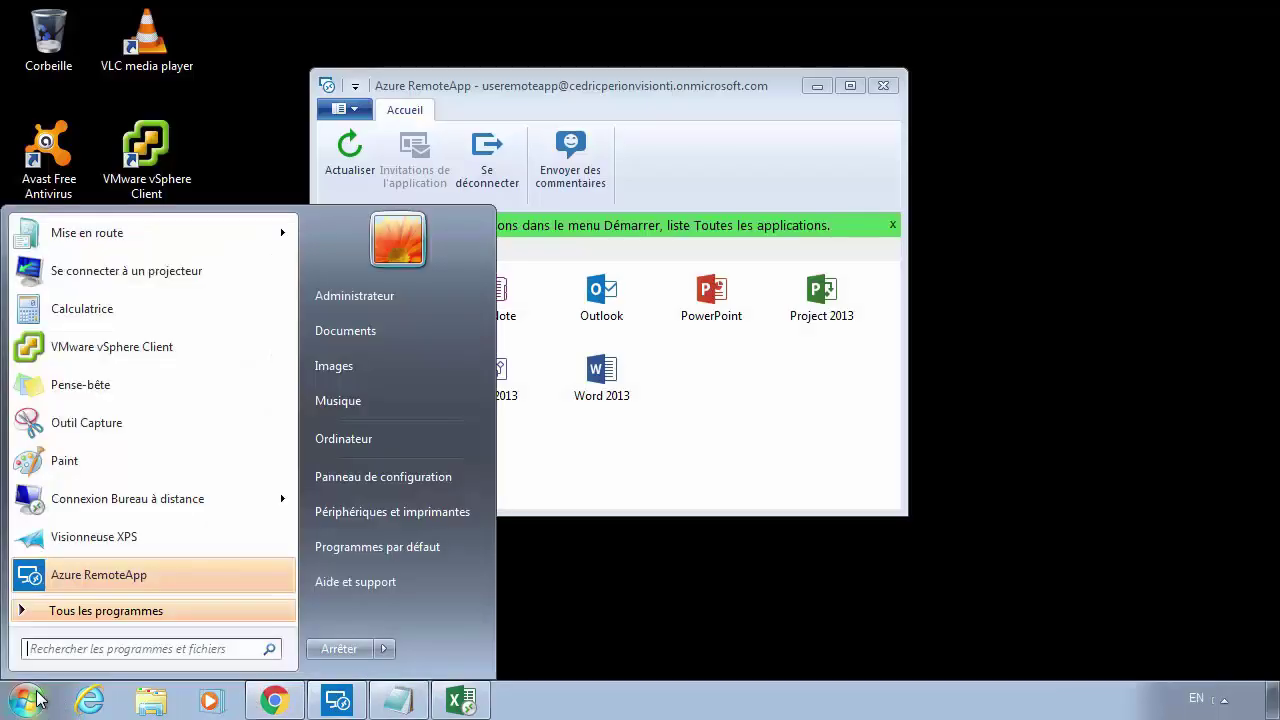
{"action": "left_click", "coordinate": [65, 611]}
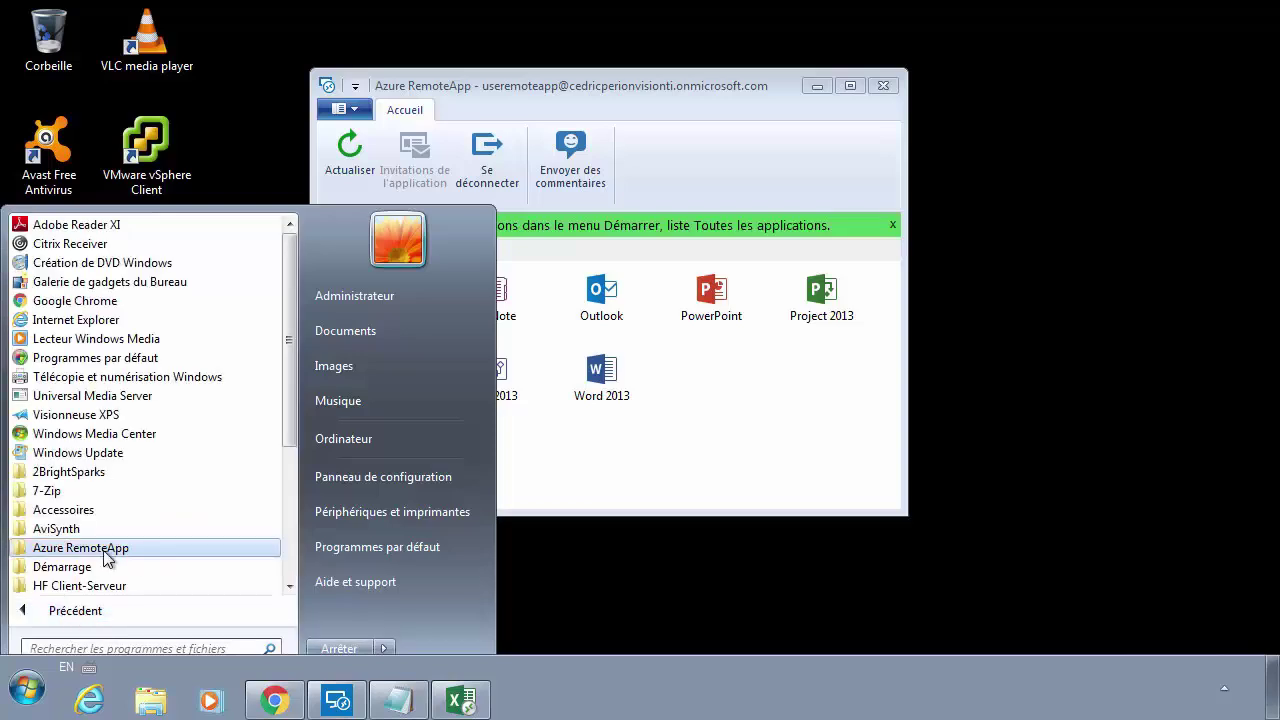
{"action": "left_click", "coordinate": [98, 550]}
{"action": "scroll", "coordinate": [162, 530], "scroll_direction": "down", "scroll_amount": 1}
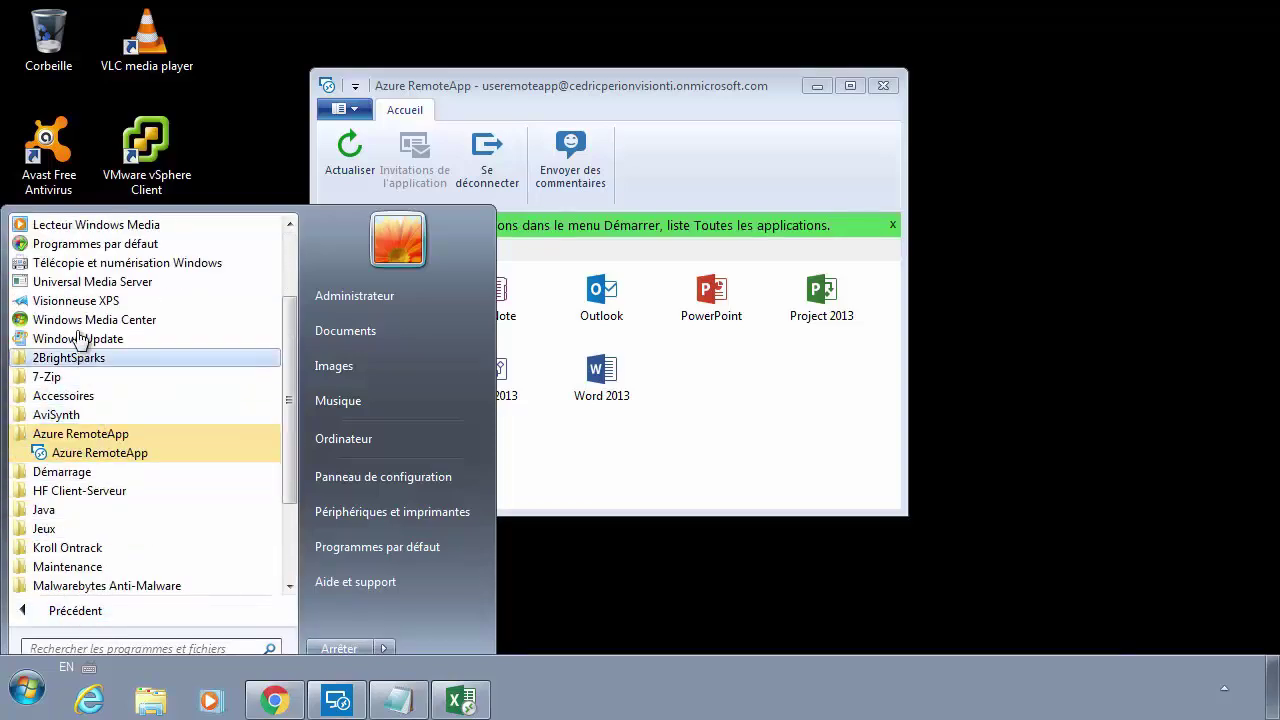
{"action": "scroll", "coordinate": [78, 336], "scroll_direction": "up", "scroll_amount": 2}
{"action": "scroll", "coordinate": [77, 336], "scroll_direction": "down", "scroll_amount": 2}
{"action": "scroll", "coordinate": [78, 342], "scroll_direction": "down", "scroll_amount": 3}
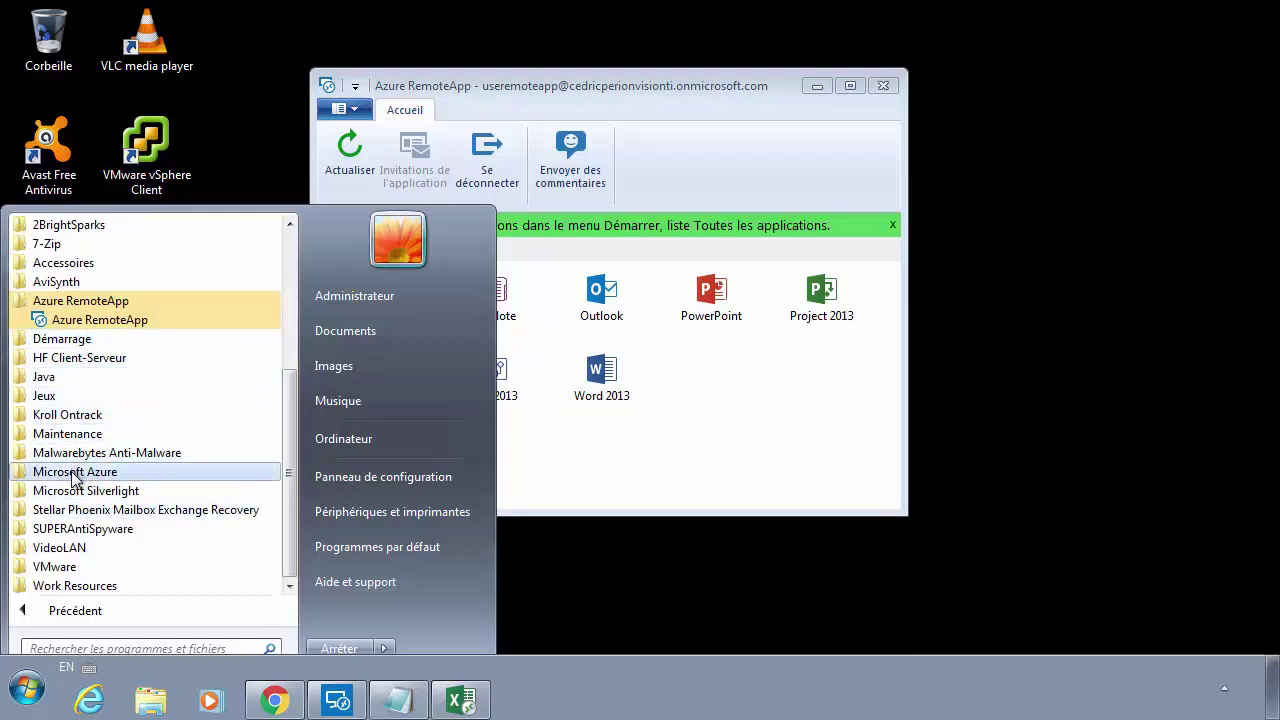
{"action": "scroll", "coordinate": [75, 478], "scroll_direction": "up", "scroll_amount": 4}
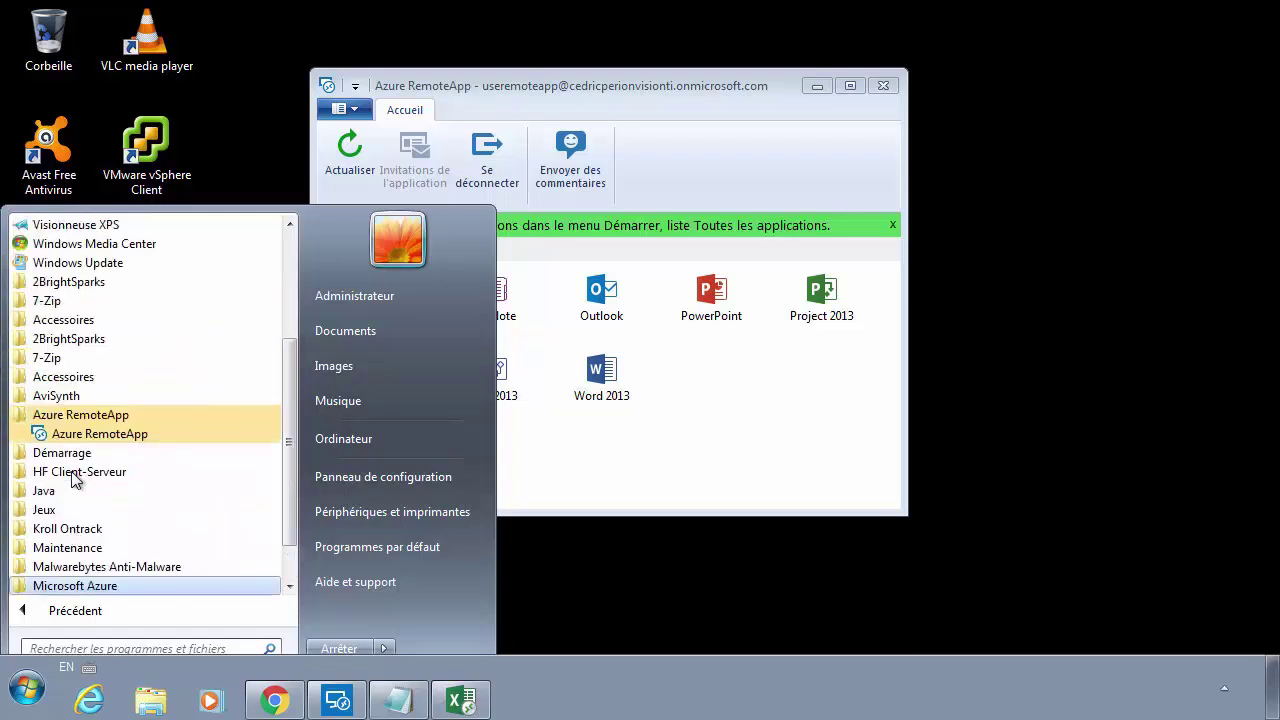
{"action": "scroll", "coordinate": [75, 478], "scroll_direction": "down", "scroll_amount": 4}
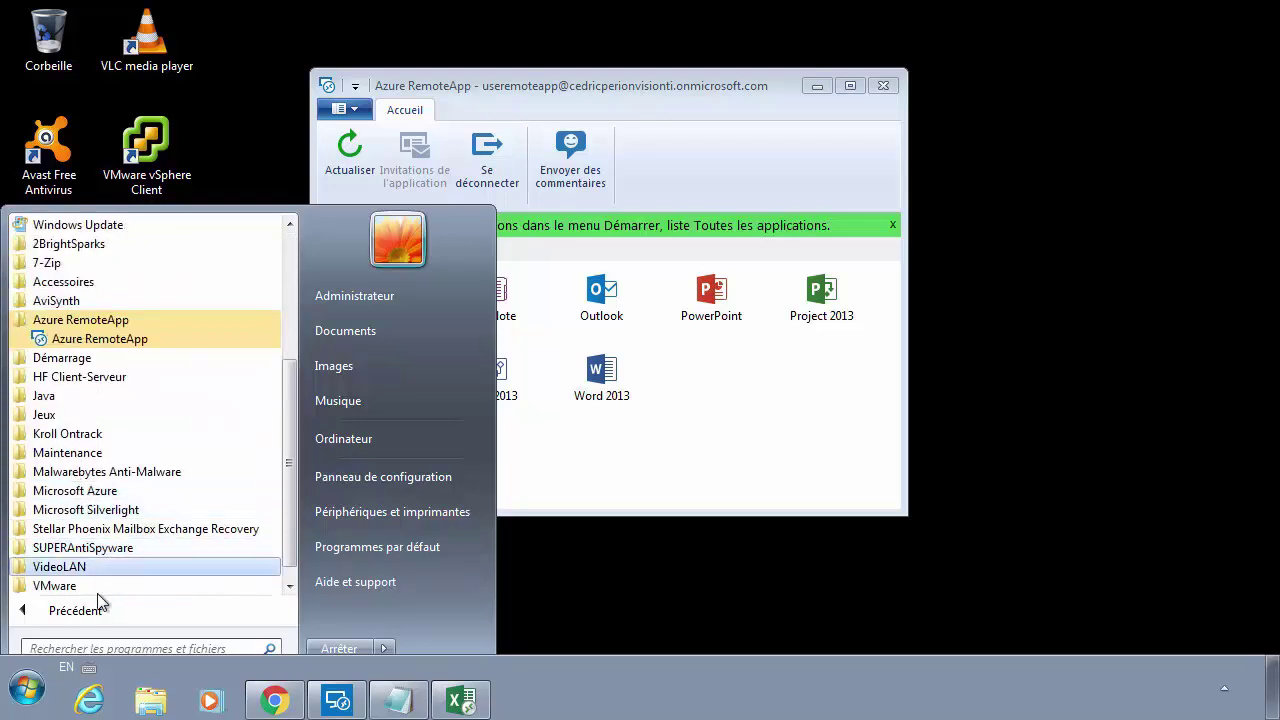
{"action": "scroll", "coordinate": [90, 566], "scroll_direction": "down", "scroll_amount": 1}
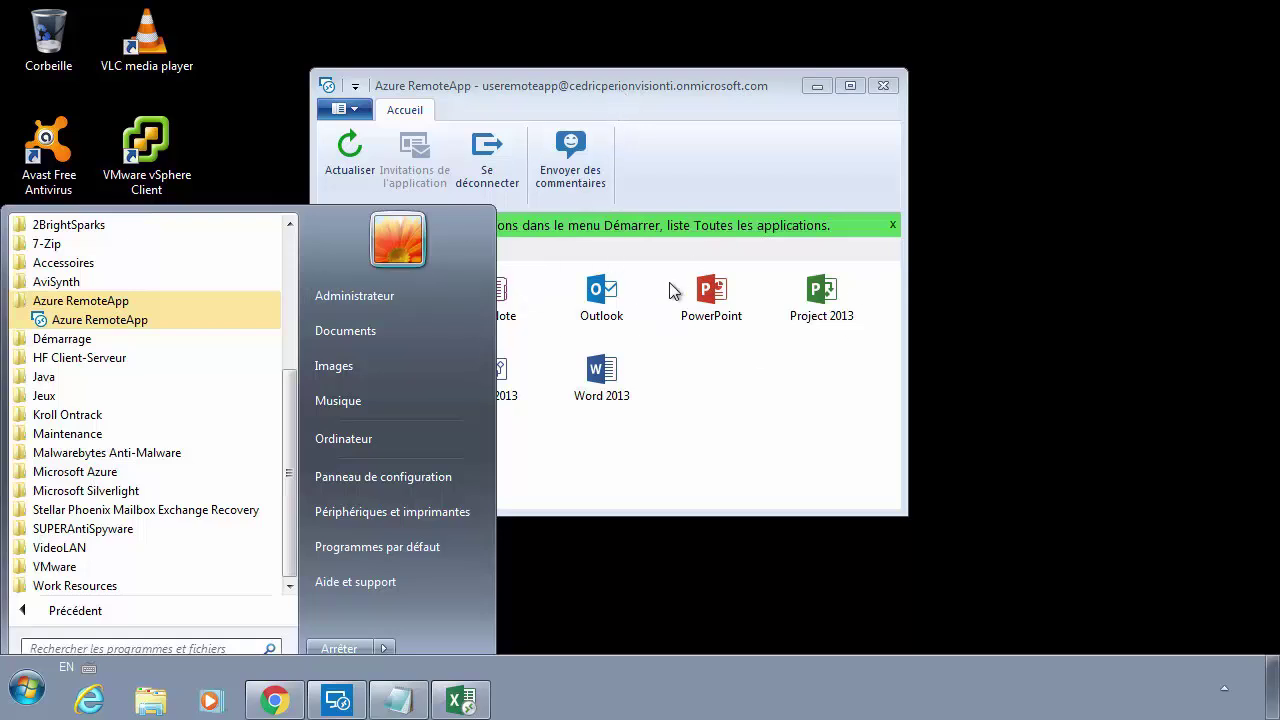
{"action": "left_click", "coordinate": [641, 80]}
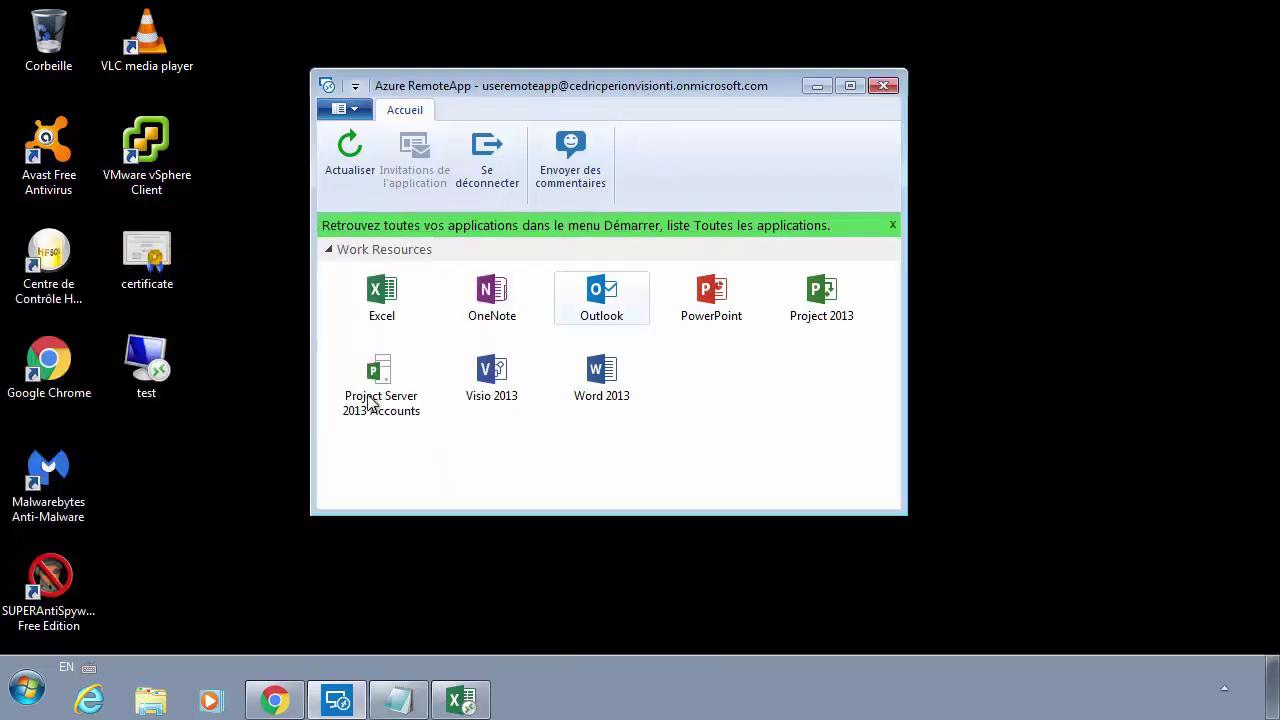
Search the local programs for "vis" to look for the published Visio, and dismiss the search
{"action": "left_click", "coordinate": [27, 680]}
{"action": "type", "text": "vis"}
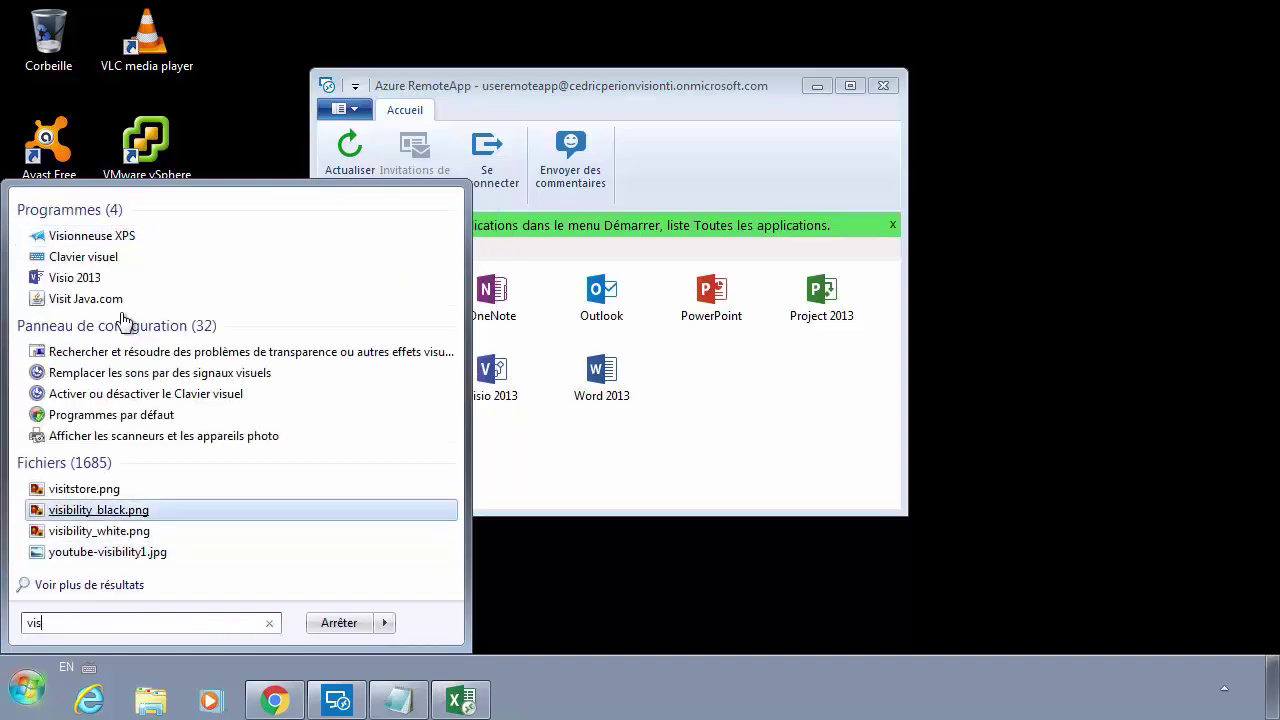
{"action": "left_click", "coordinate": [700, 418]}
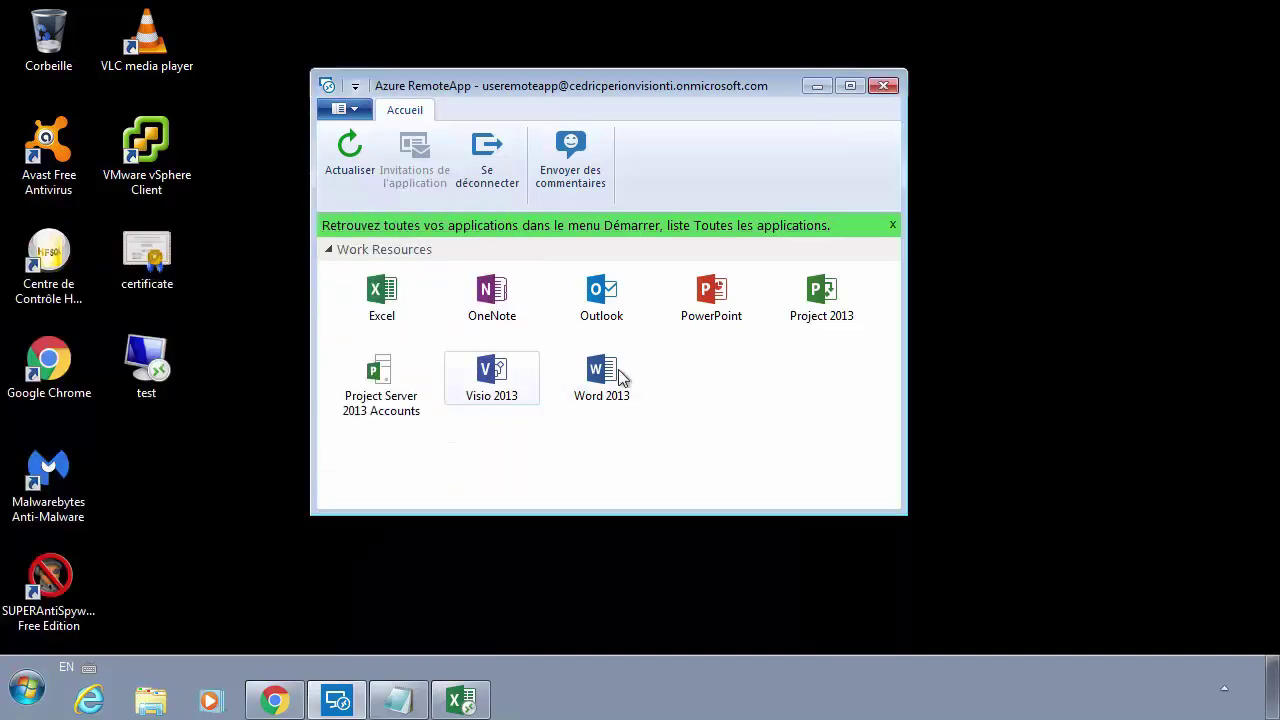
Switch back to Book1 in the remote Excel, view its Save As options, and close the workbook without saving
{"action": "left_click", "coordinate": [460, 700]}
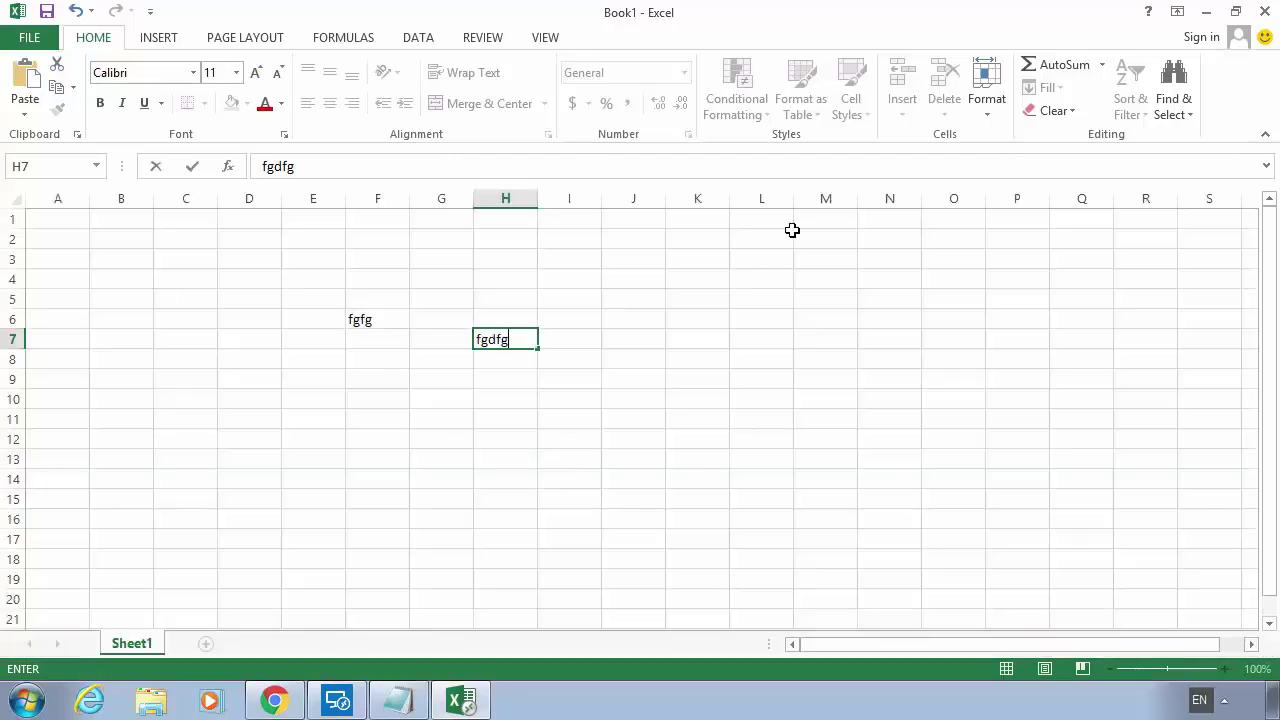
{"action": "left_click", "coordinate": [32, 38]}
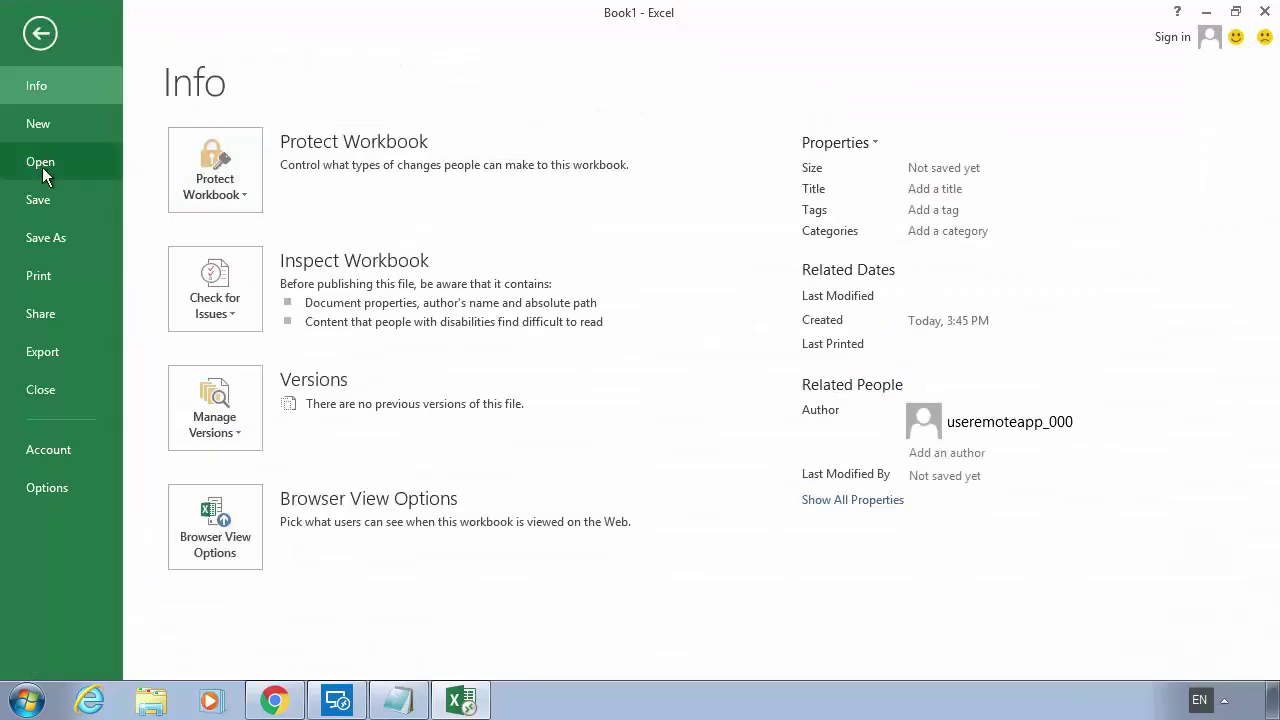
{"action": "left_click", "coordinate": [46, 233]}
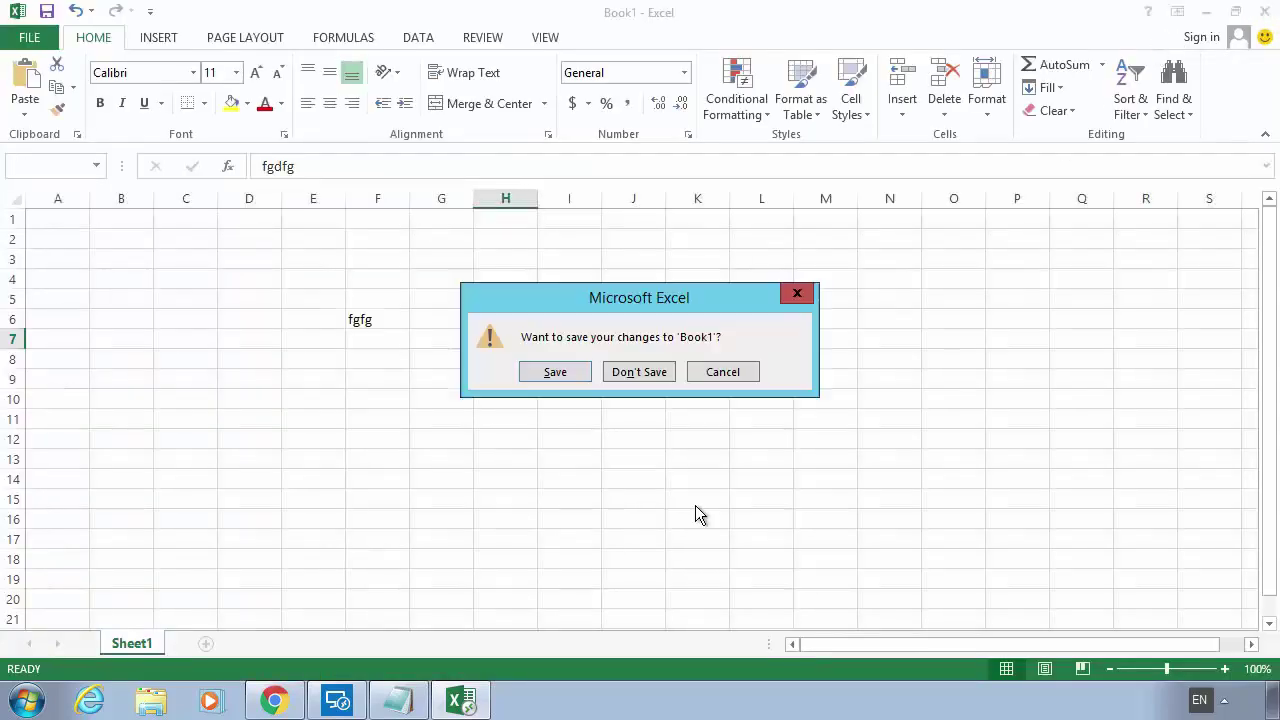
{"action": "left_click", "coordinate": [622, 372]}
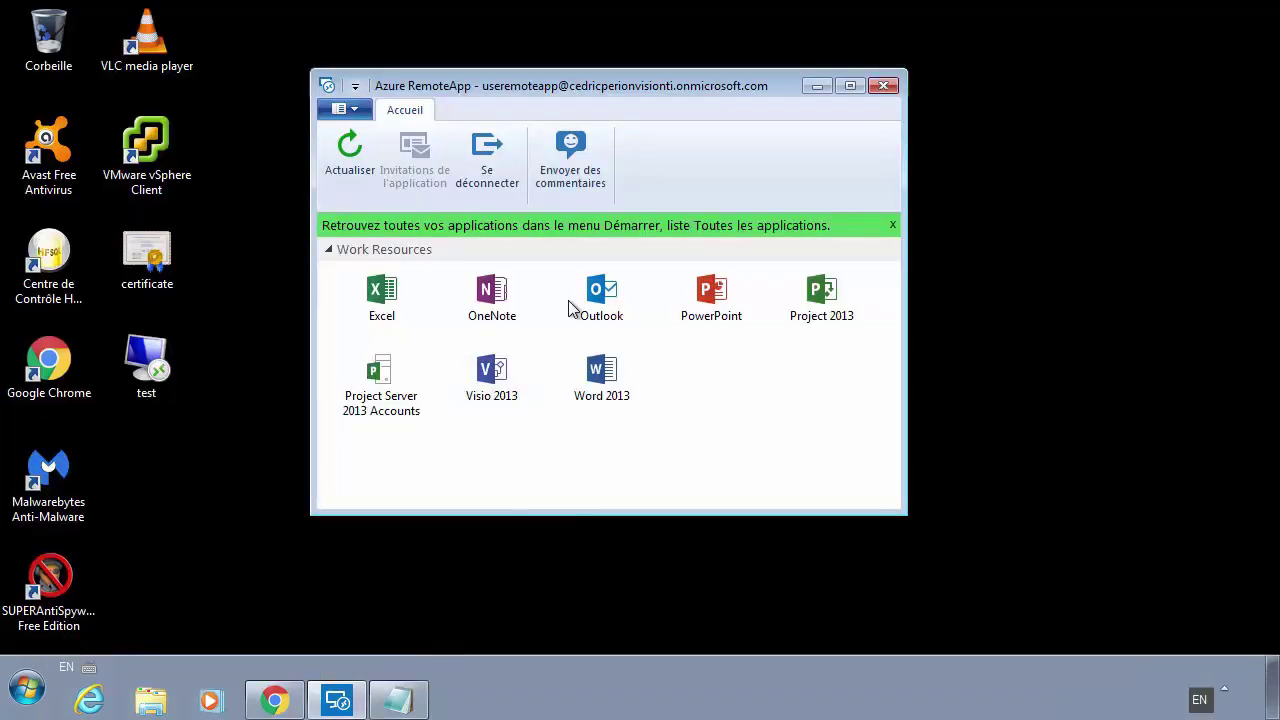
Switch to the Azure portal in the browser, send the message "hello" to the selected session user, and dismiss the received message
{"action": "left_click", "coordinate": [272, 702]}
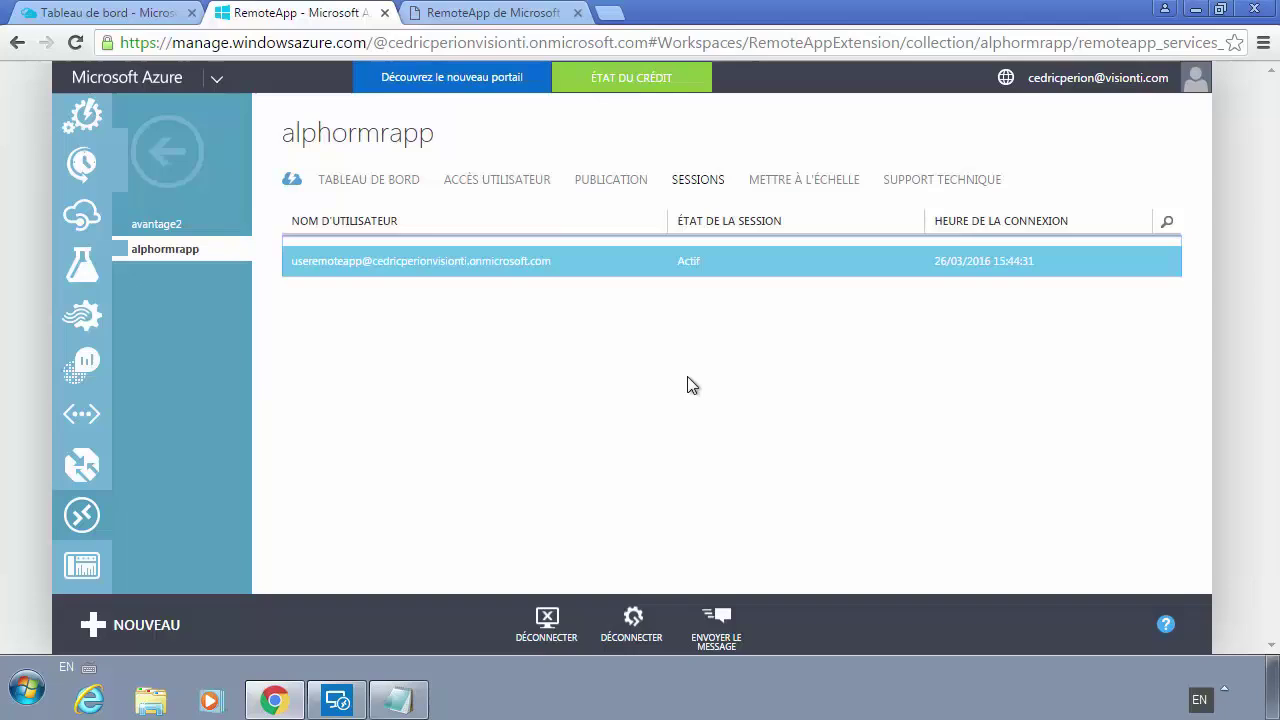
{"action": "left_click", "coordinate": [716, 628]}
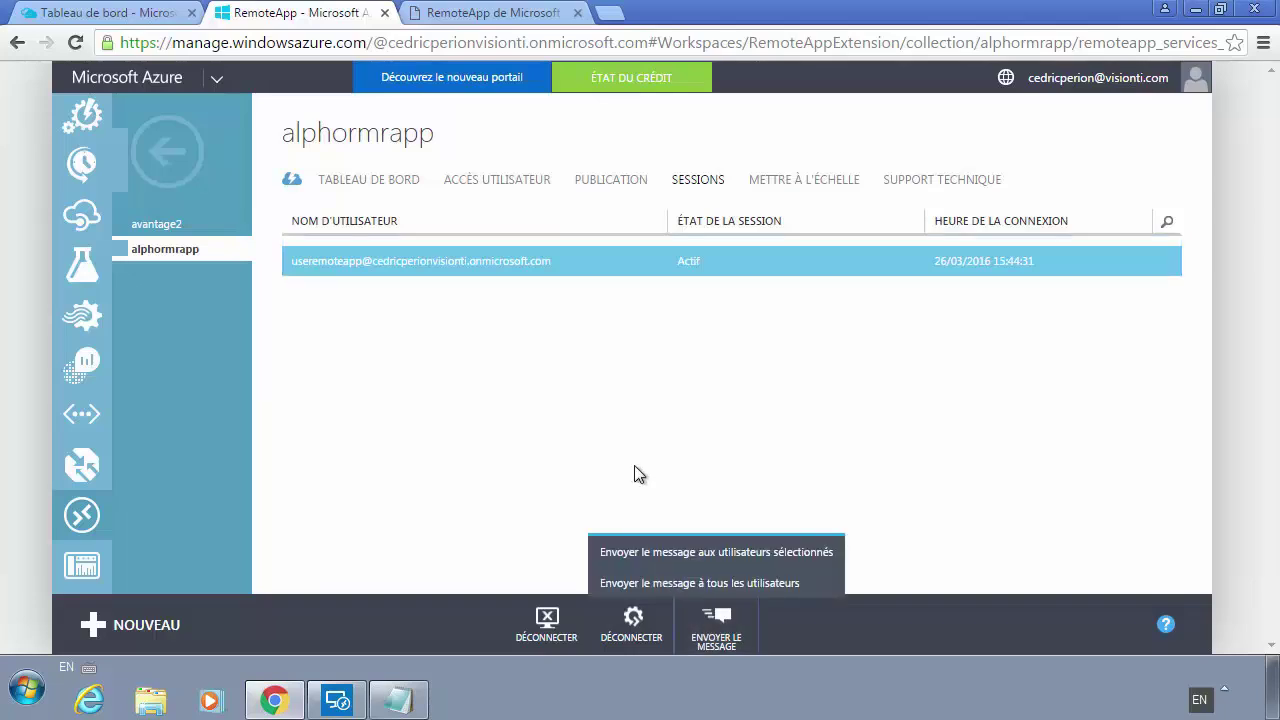
{"action": "left_click", "coordinate": [670, 556]}
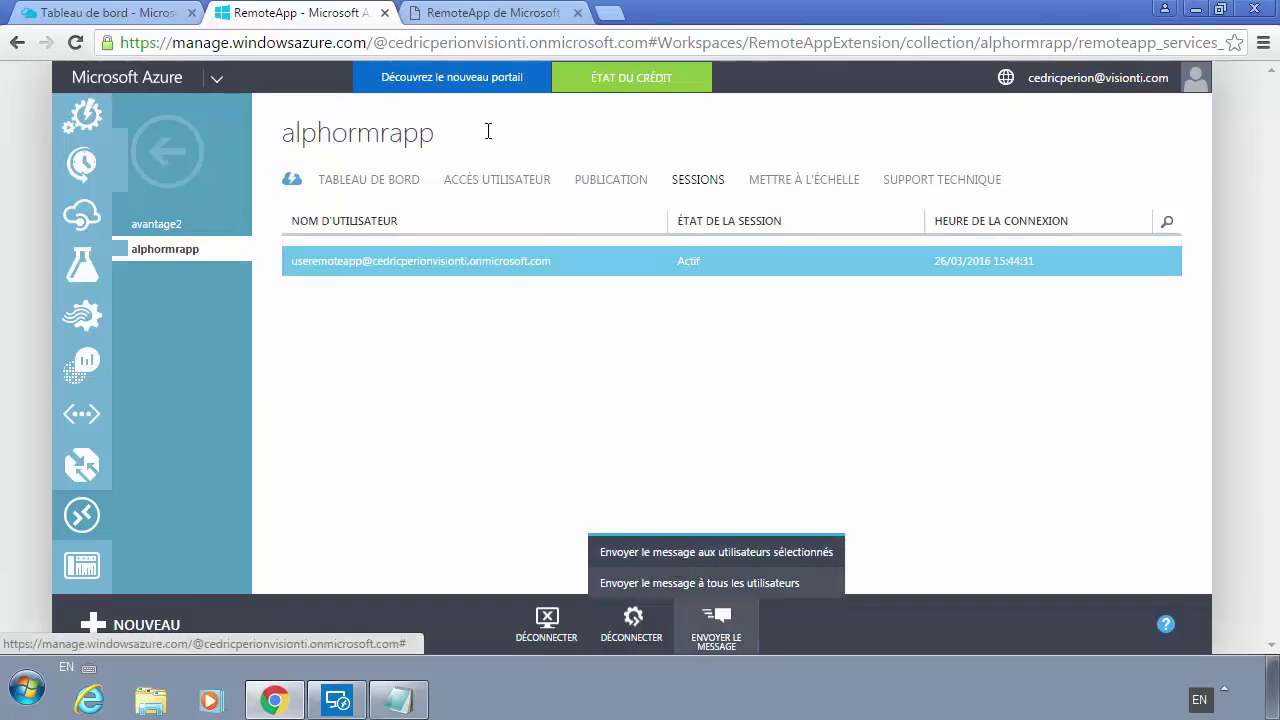
{"action": "type", "text": "he"}
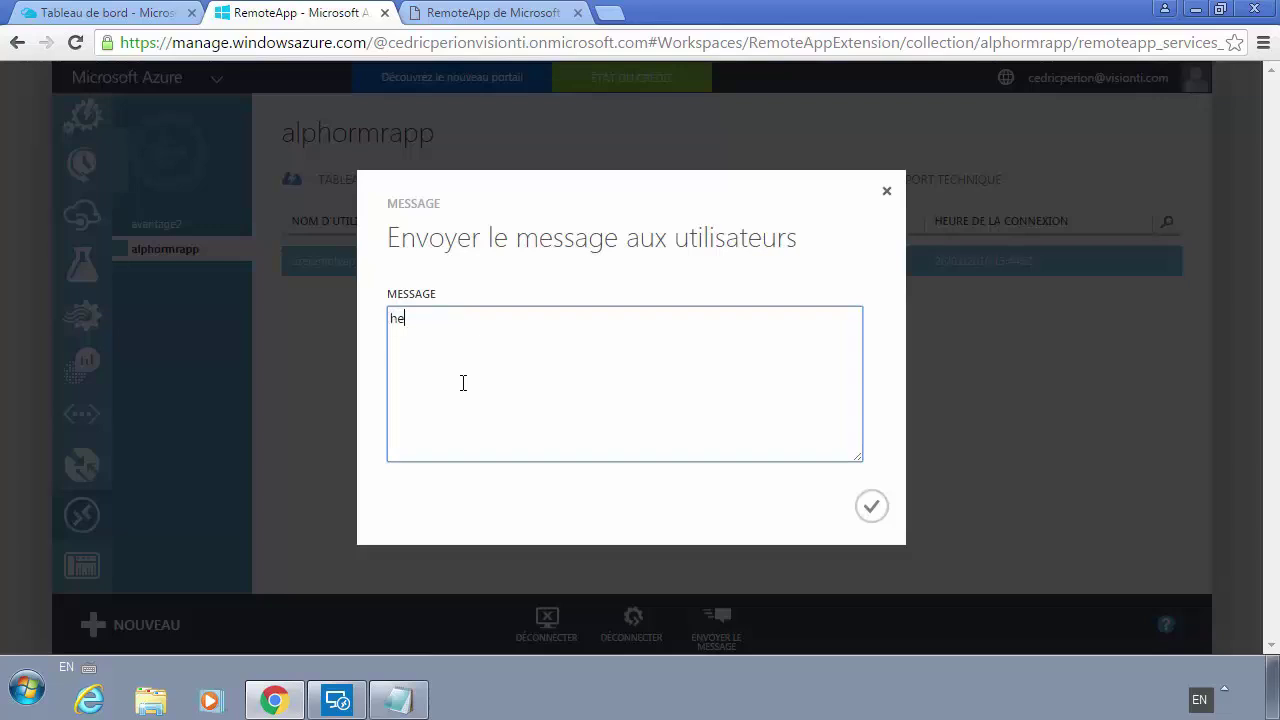
{"action": "type", "text": "llo"}
{"action": "left_click", "coordinate": [889, 506]}
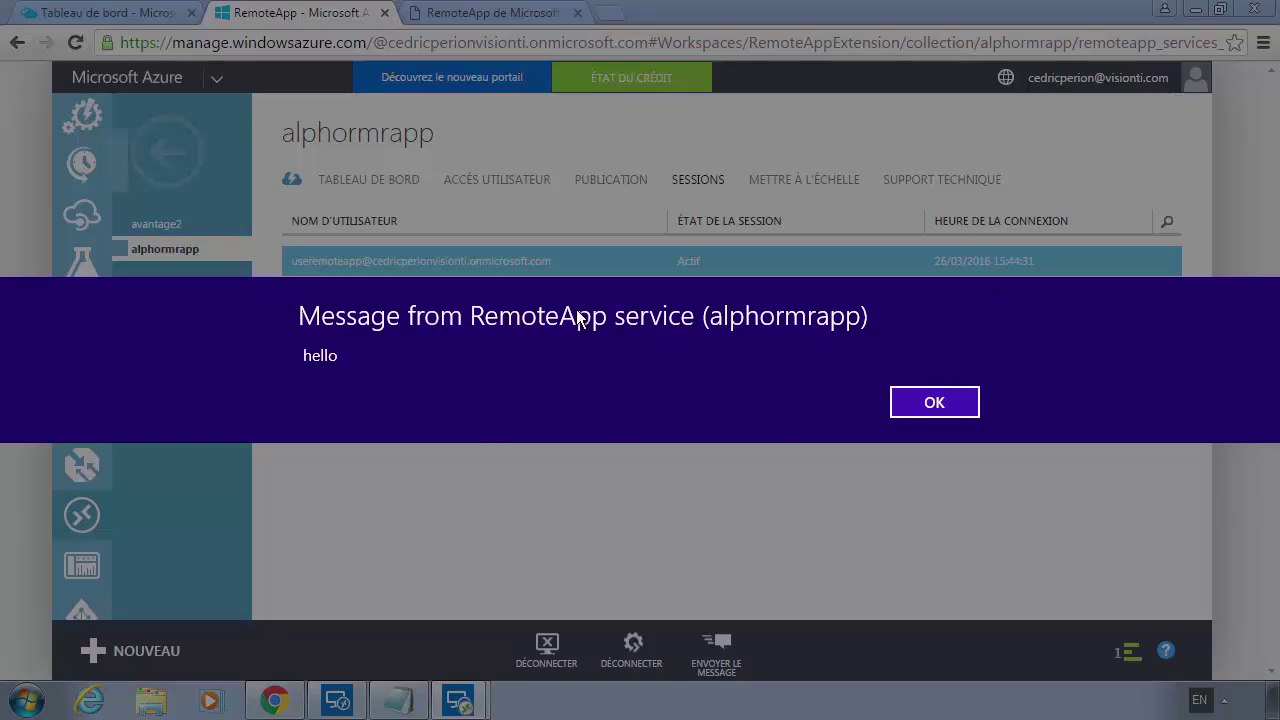
{"action": "left_click", "coordinate": [914, 401]}
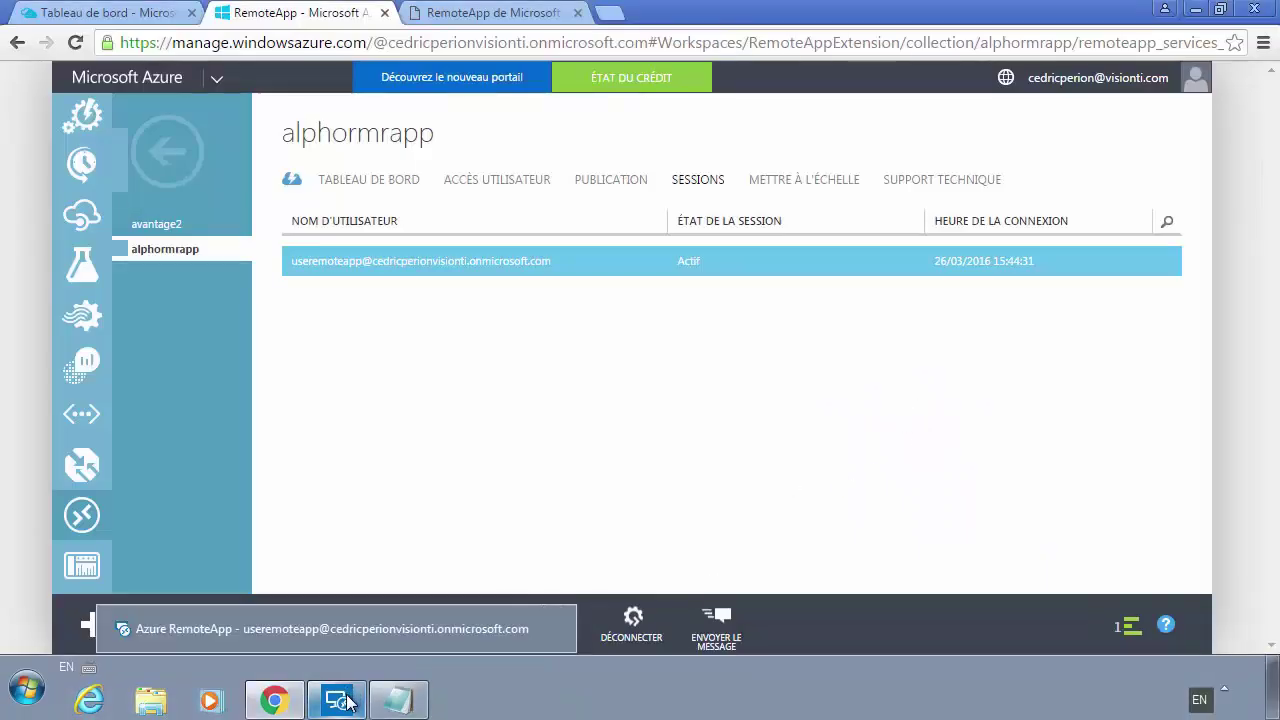